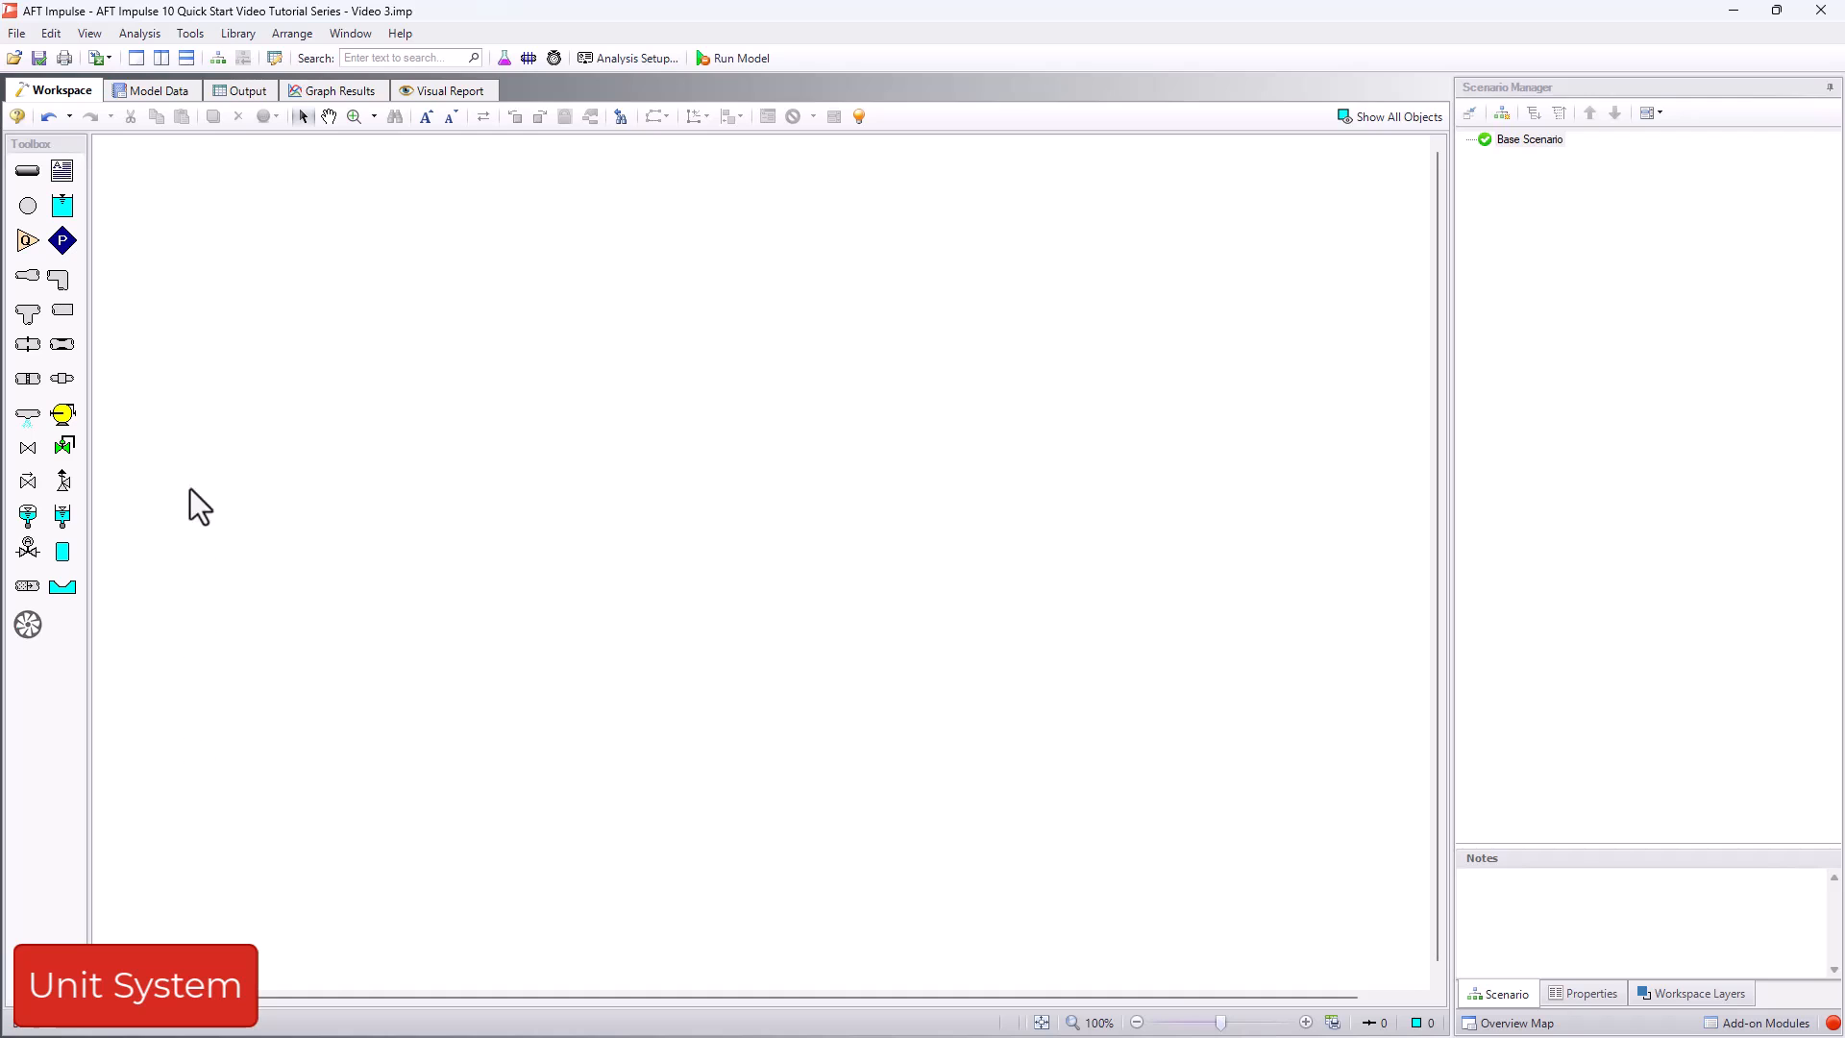
- Review the preferred units in the user options, including the available density units, and save the options
{"action": "left_click", "coordinate": [192, 34]}
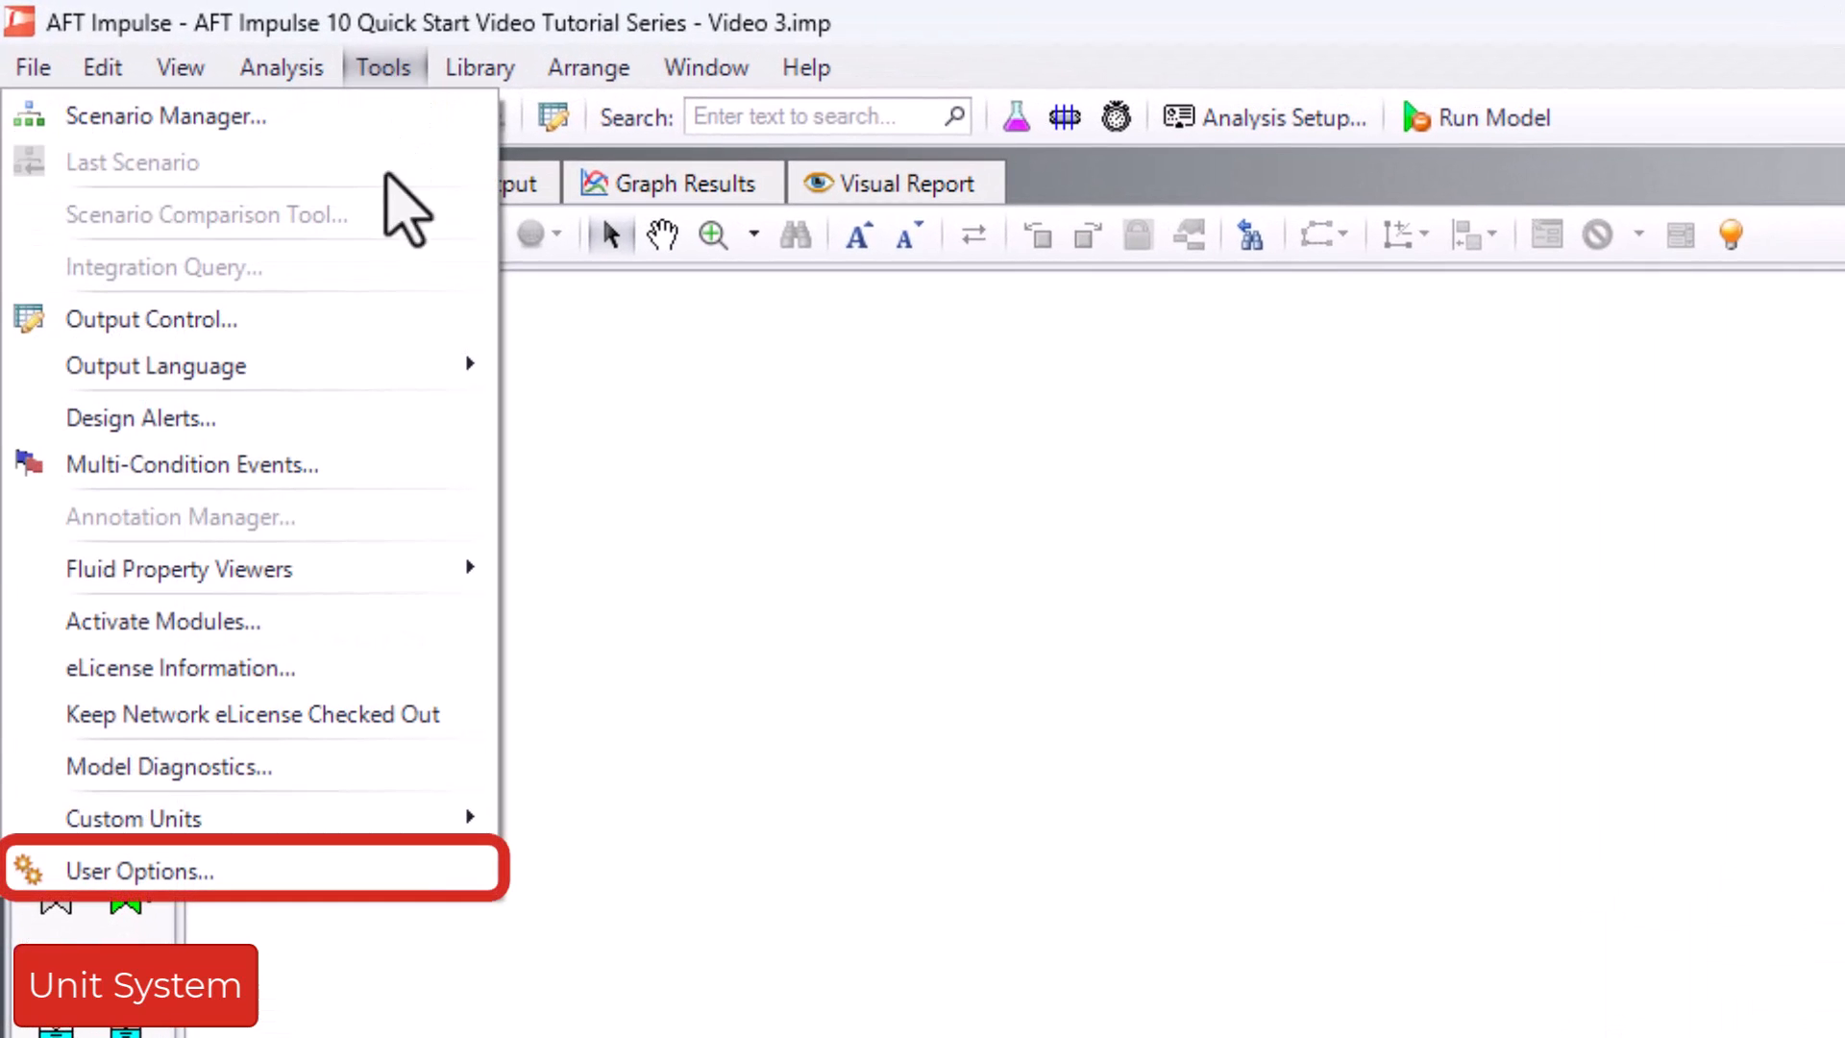
{"action": "left_click", "coordinate": [407, 865]}
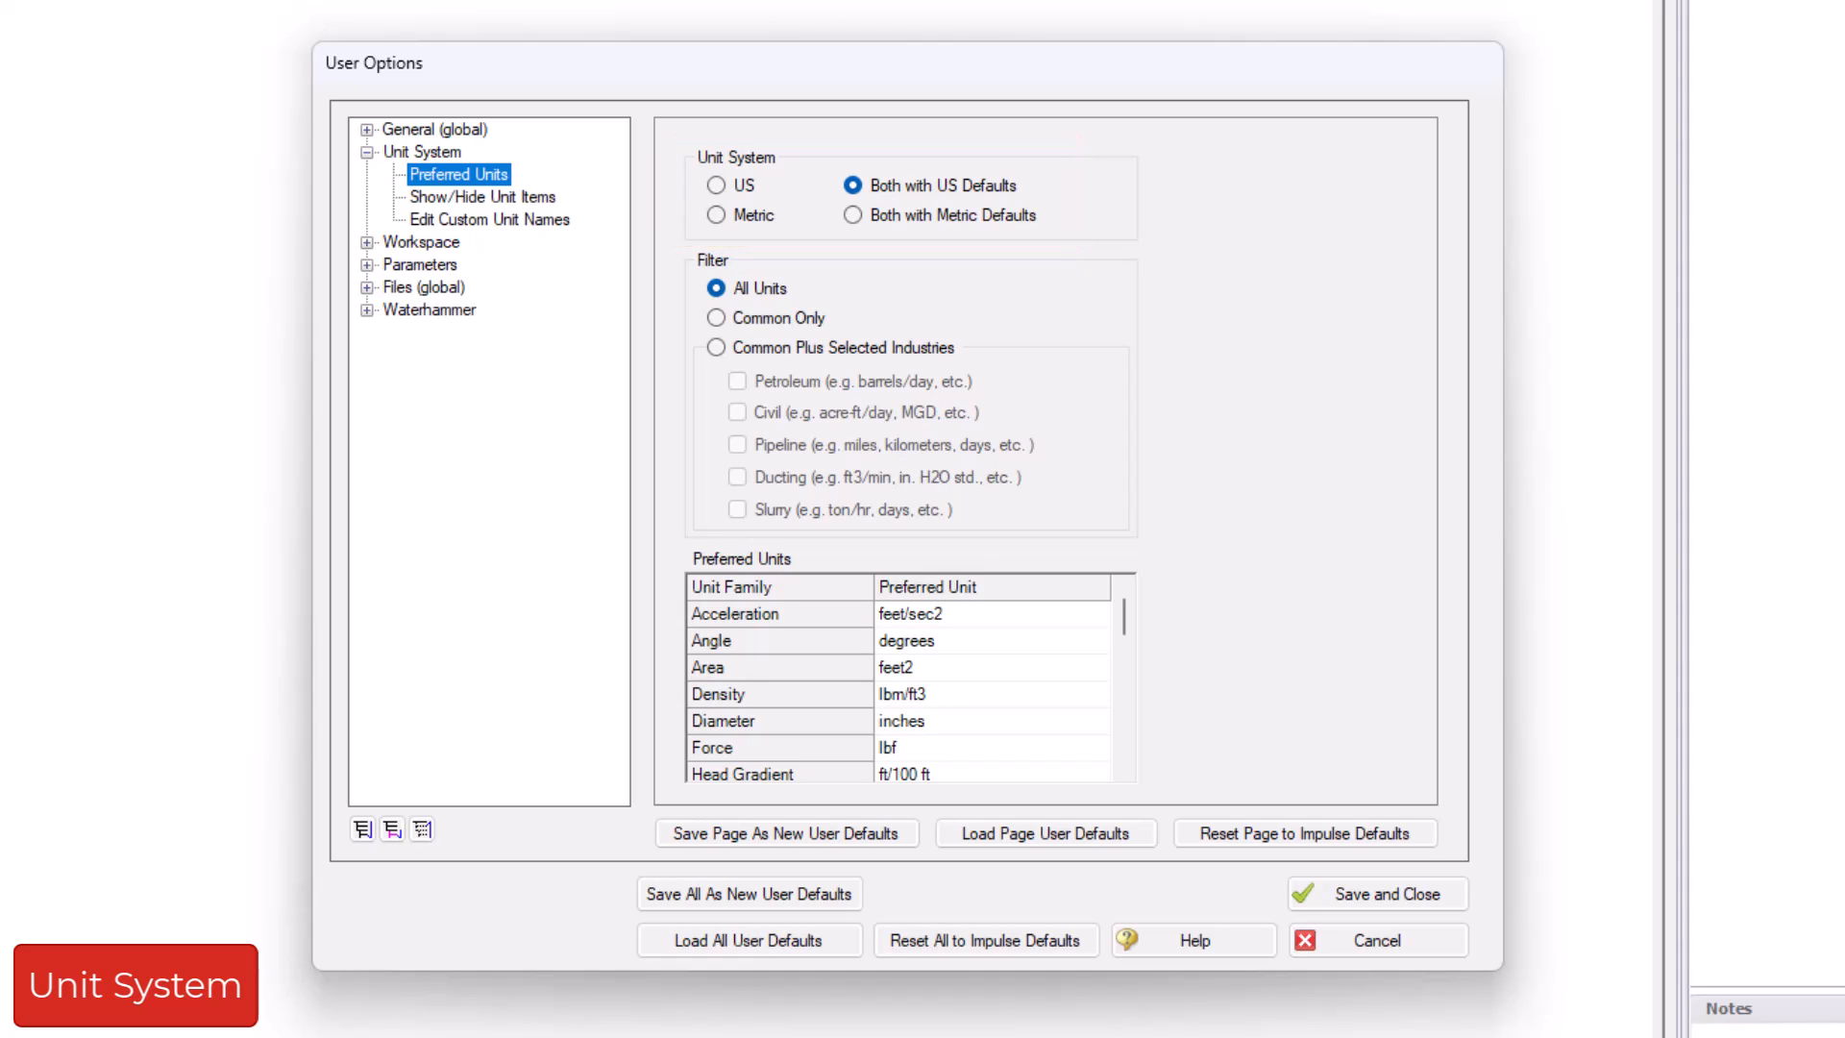
{"action": "left_click", "coordinate": [1093, 688]}
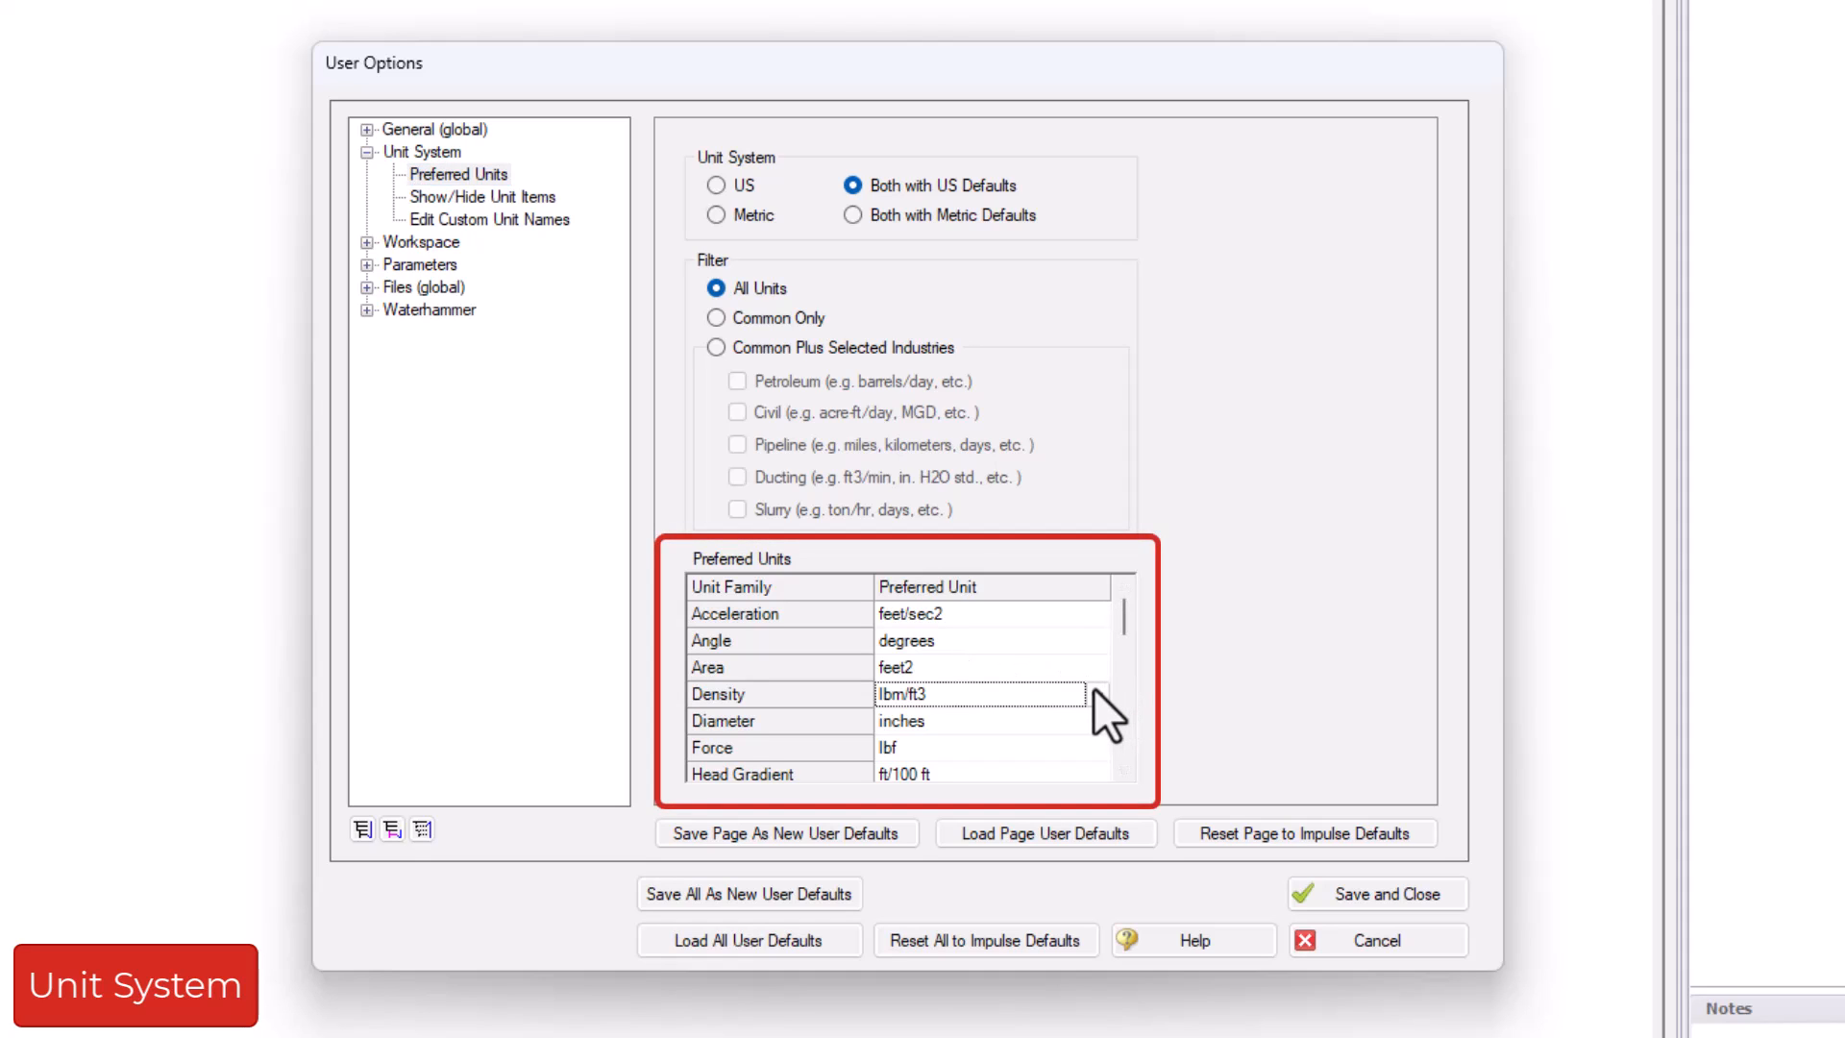
{"action": "left_click", "coordinate": [1093, 688]}
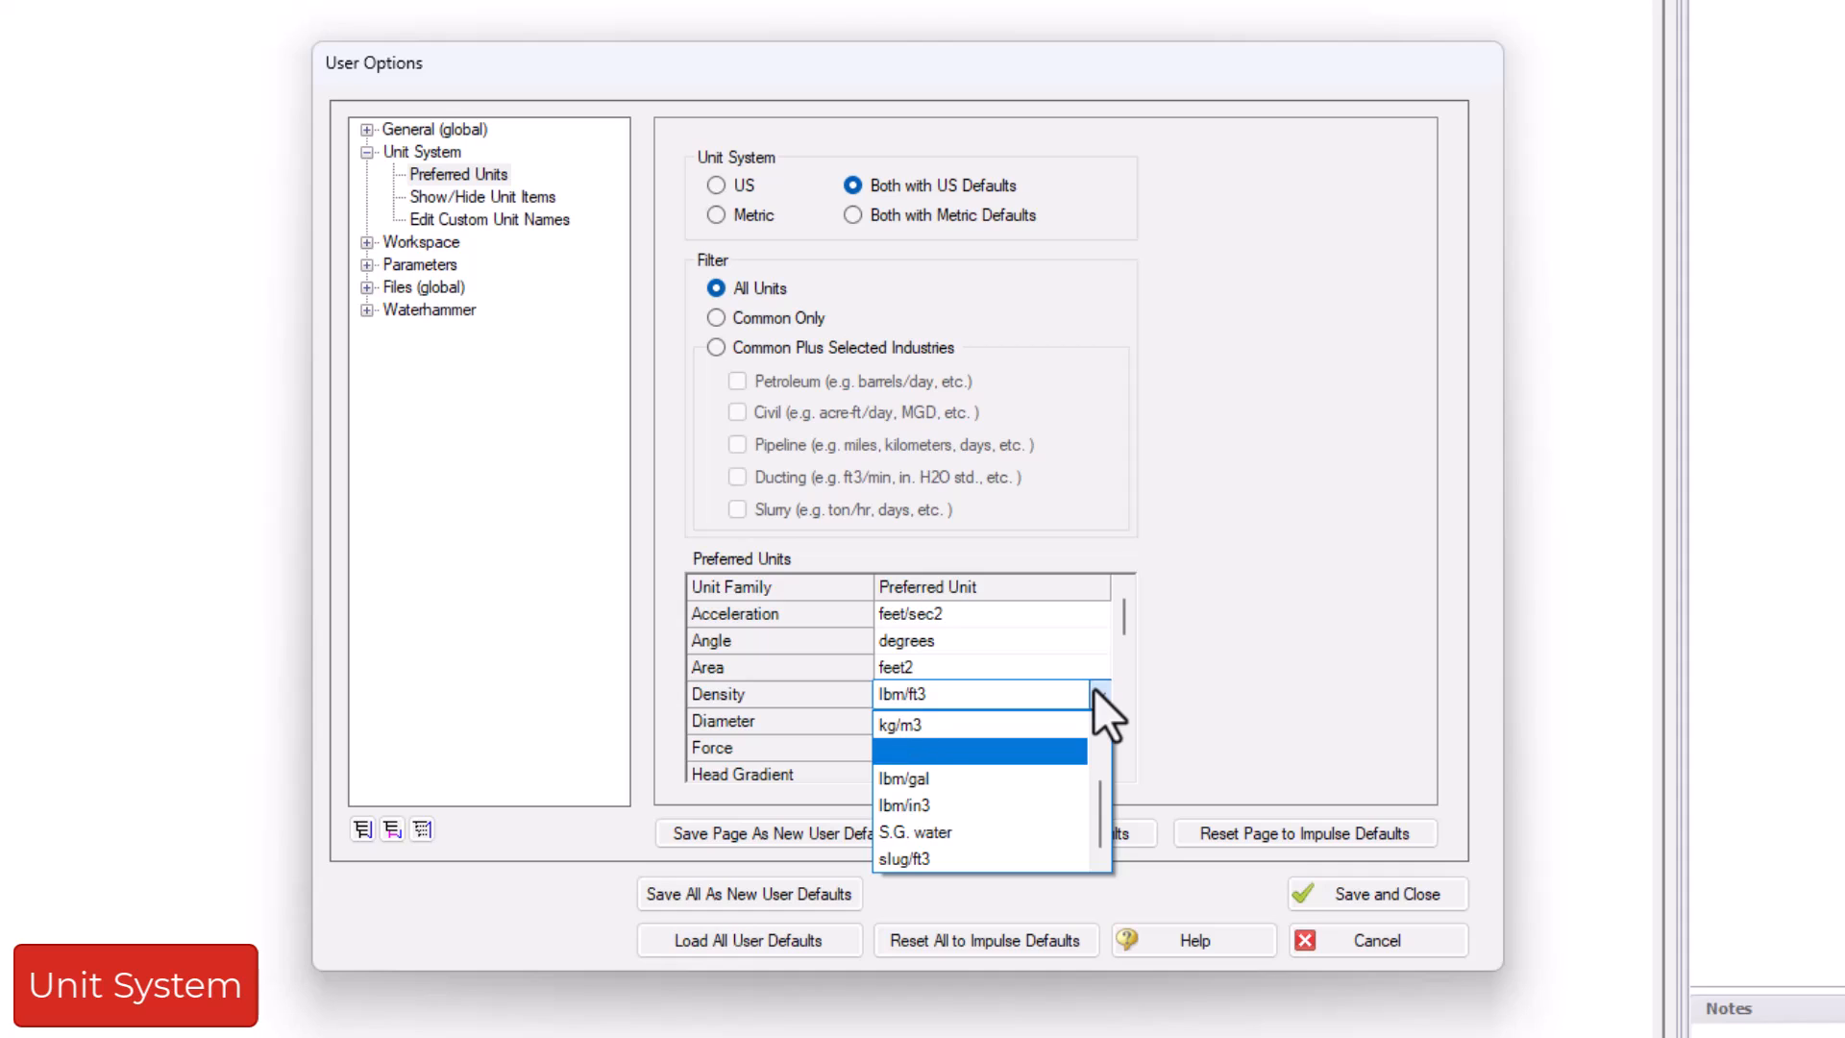
{"action": "left_click", "coordinate": [1093, 688]}
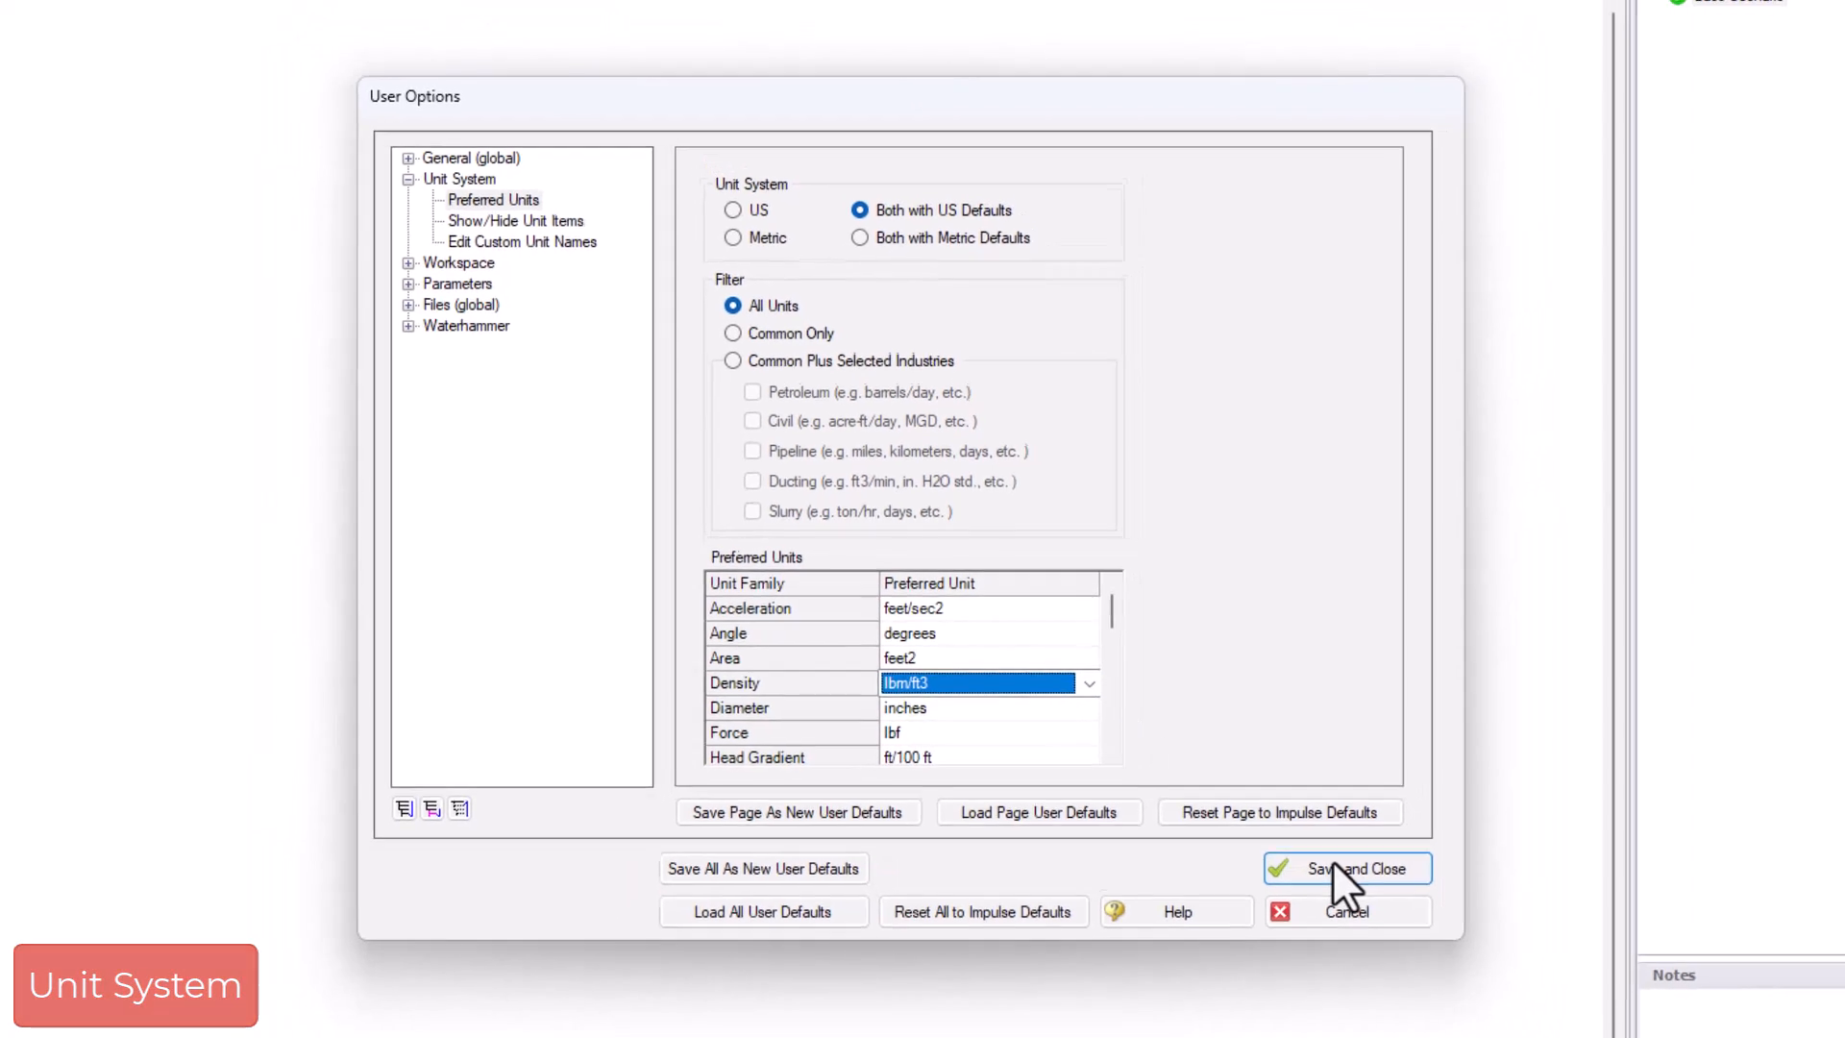
{"action": "left_click", "coordinate": [1362, 890]}
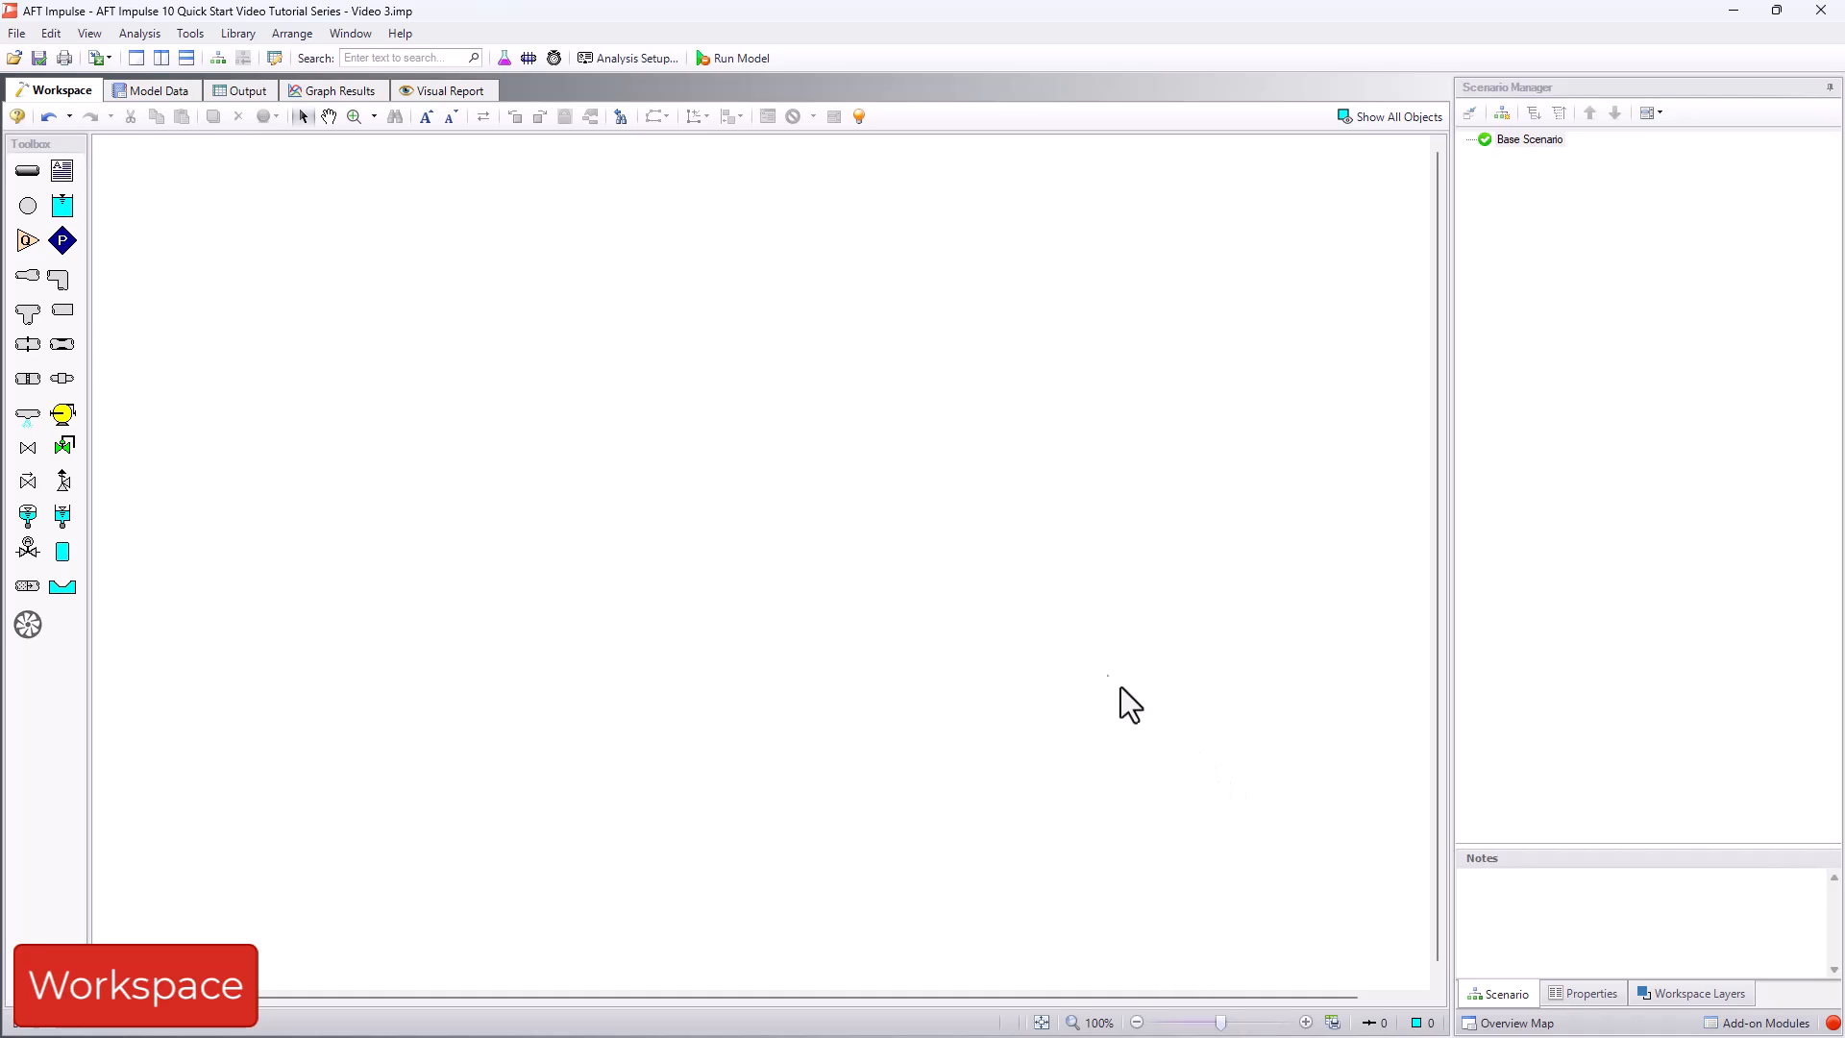
- Toggle the workspace grid on and off again, and examine the available pipe drawing modes
{"action": "left_click", "coordinate": [298, 38]}
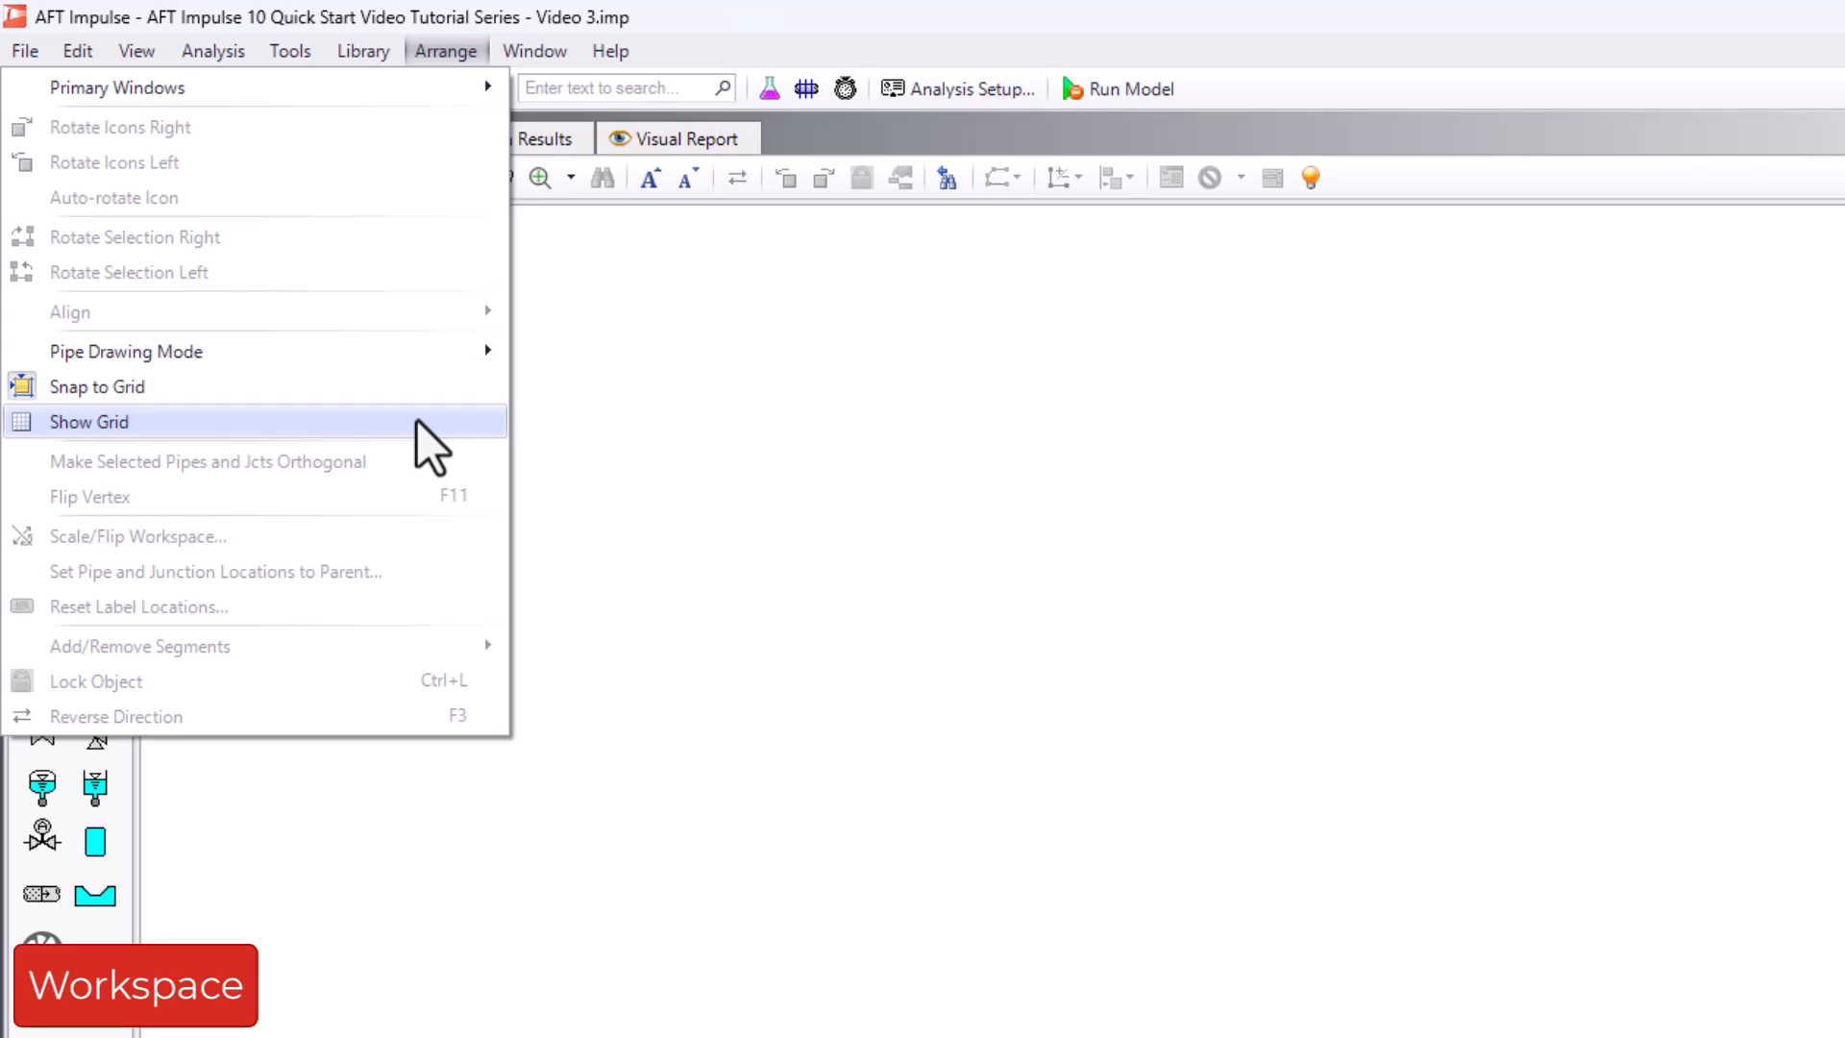
{"action": "left_click", "coordinate": [425, 444]}
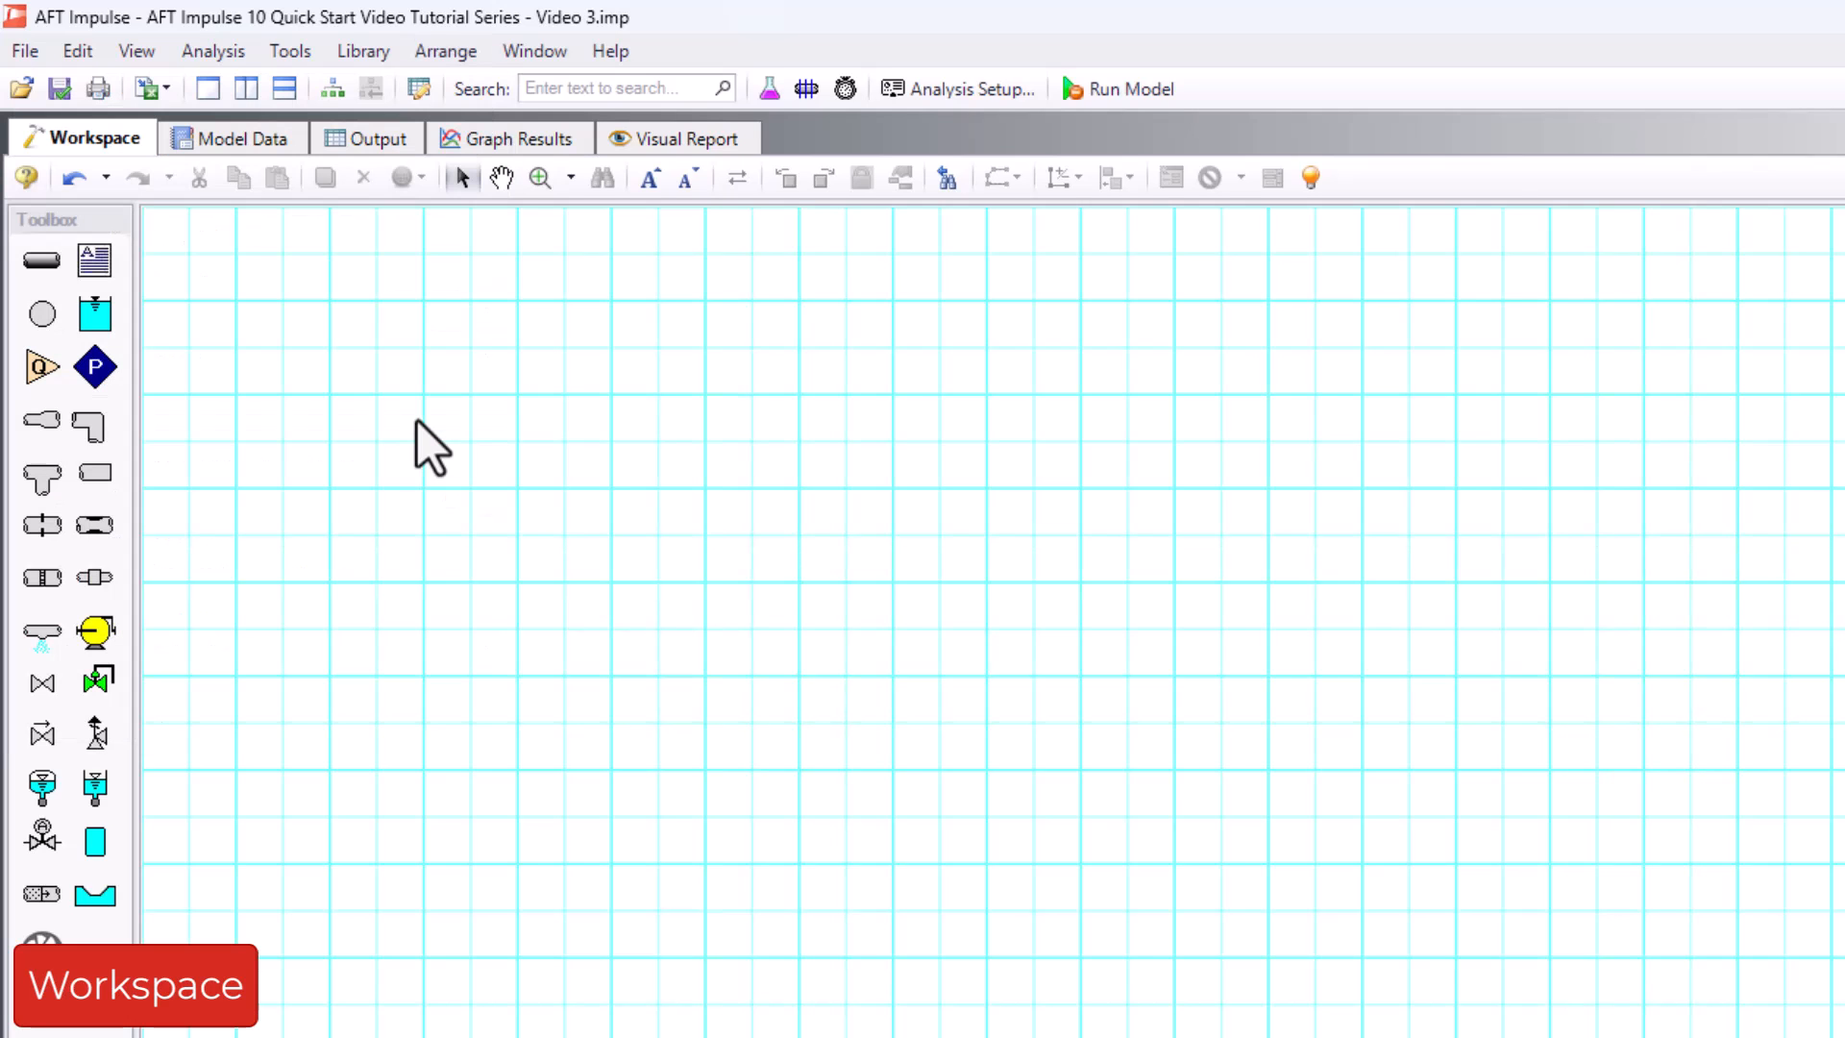
{"action": "left_click", "coordinate": [442, 51]}
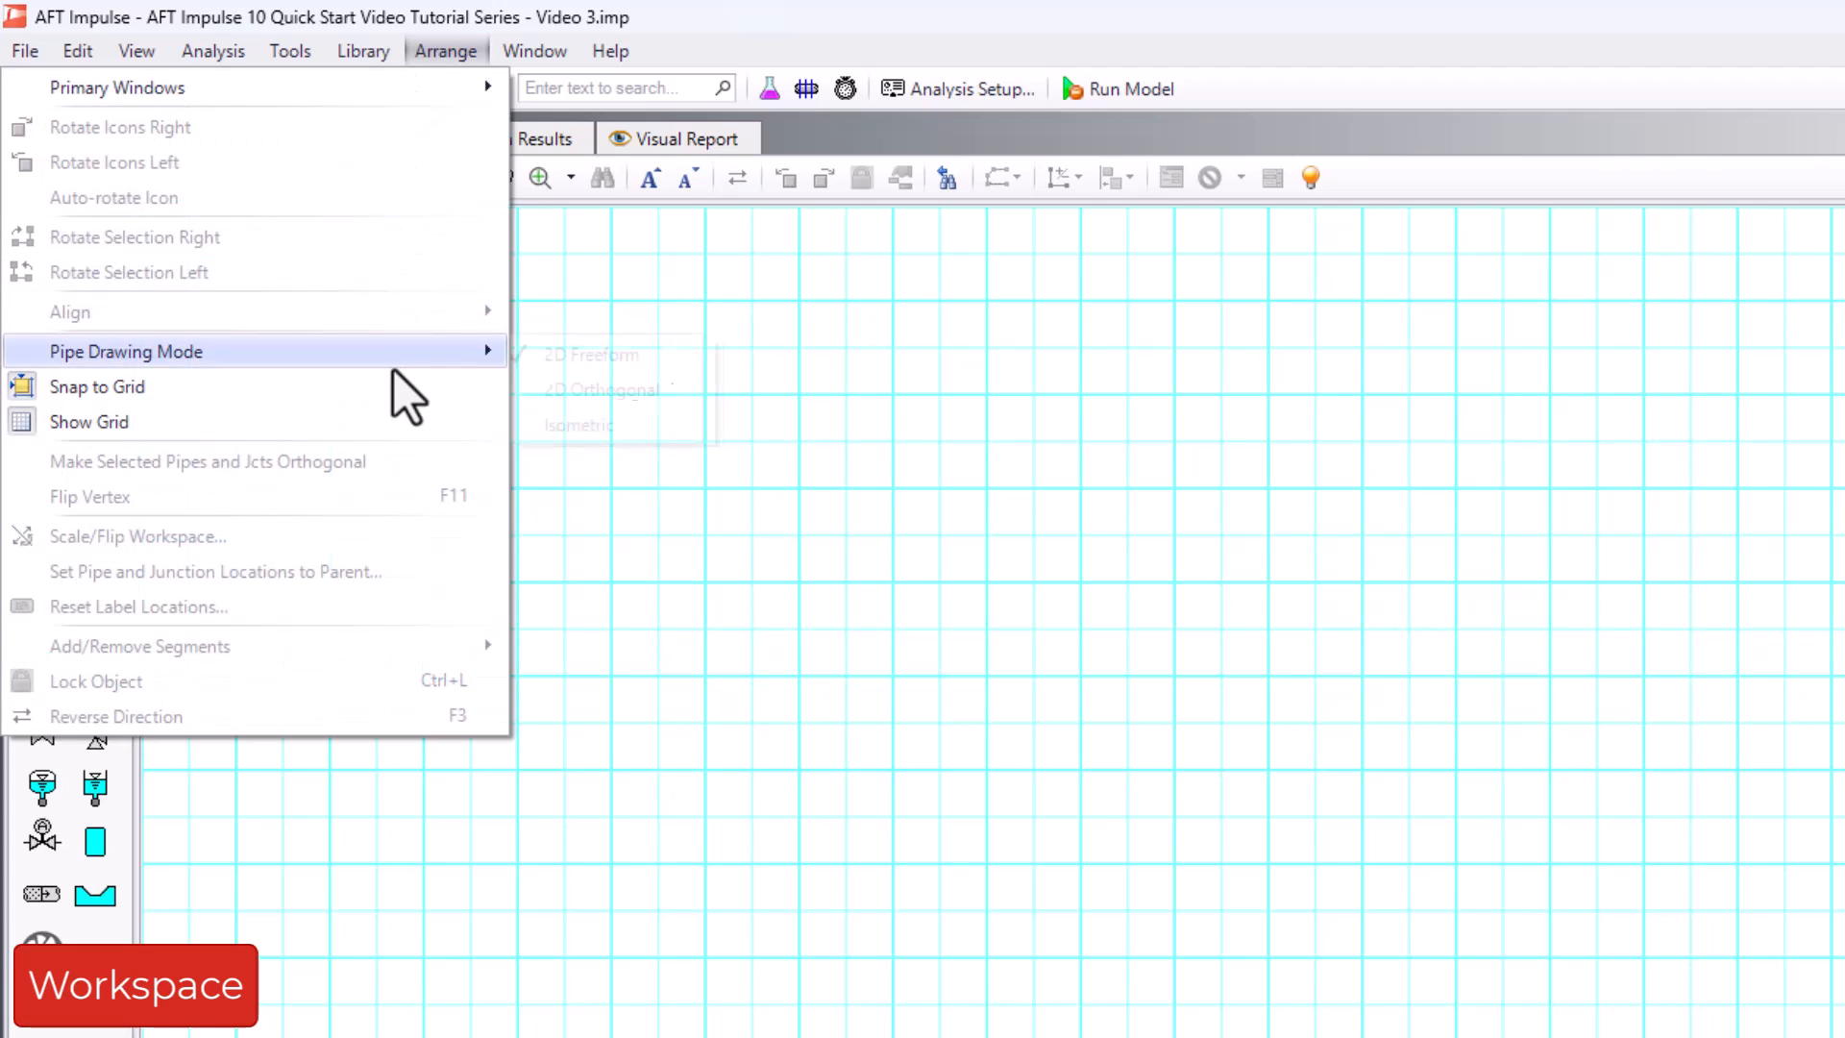
{"action": "mouse_move", "coordinate": [394, 369]}
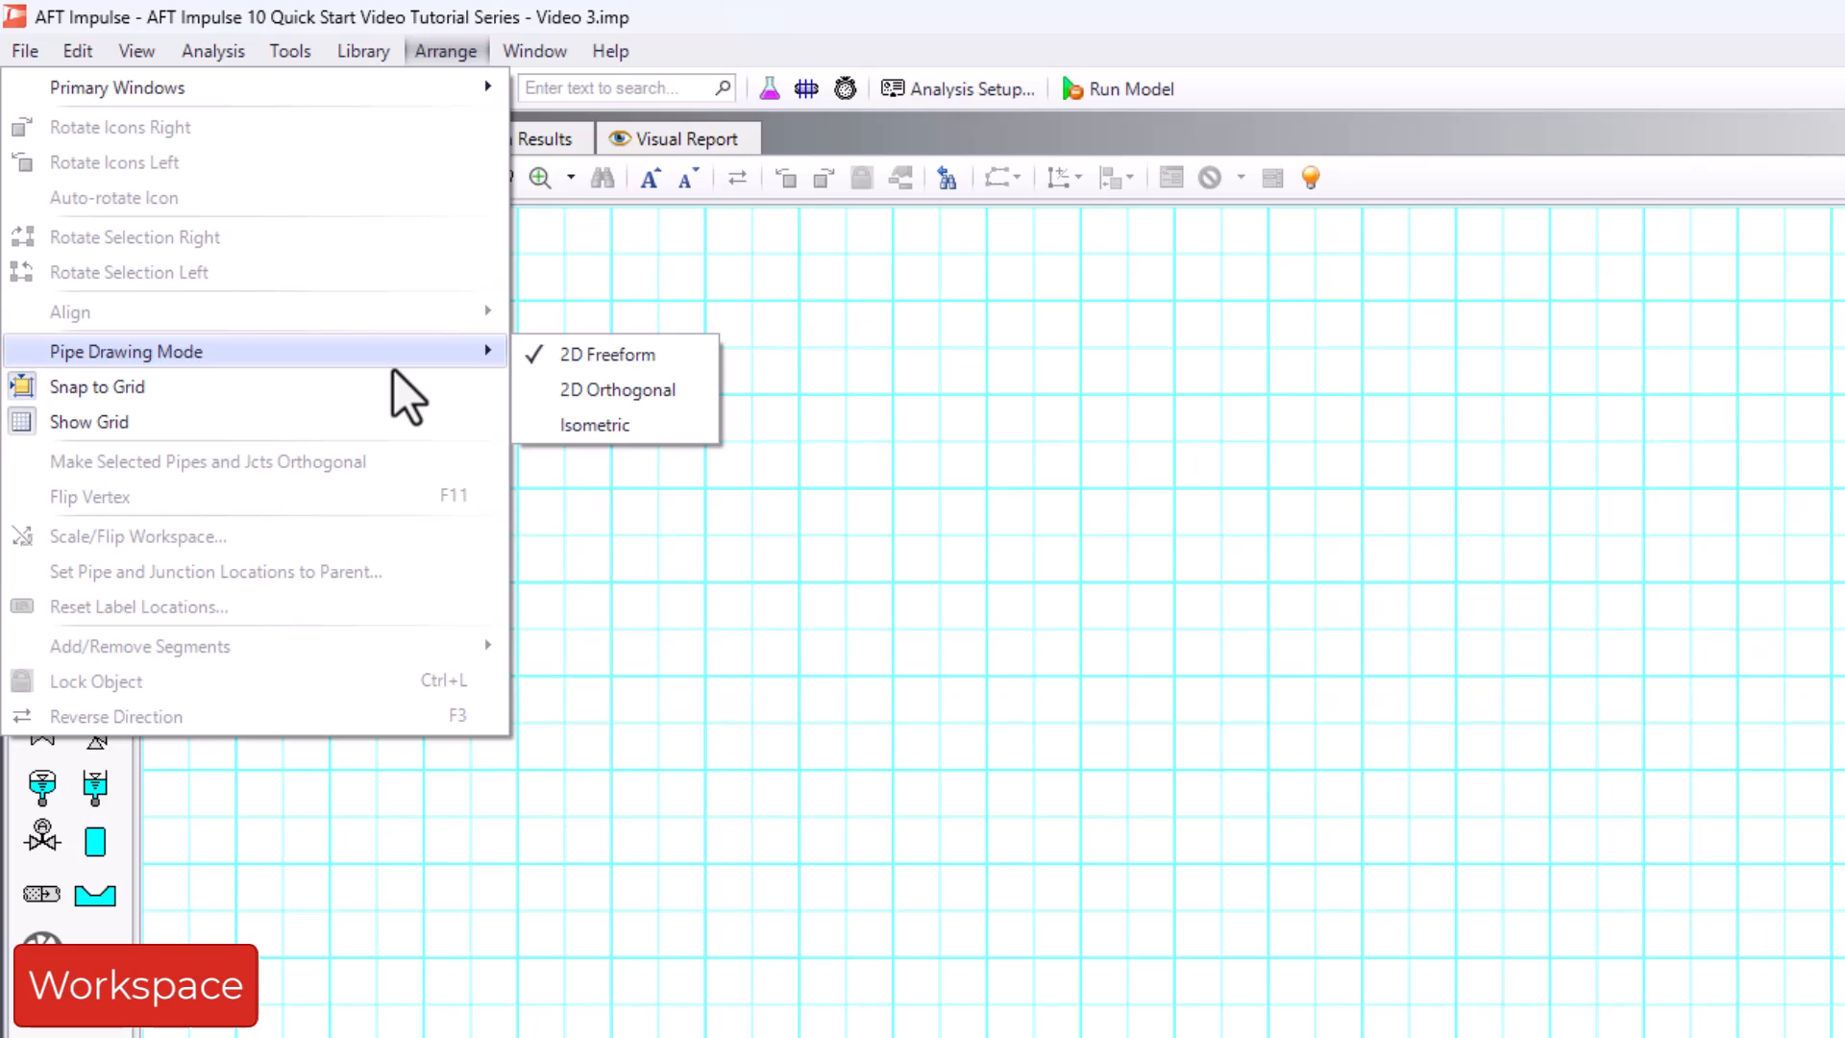
{"action": "left_click", "coordinate": [394, 425]}
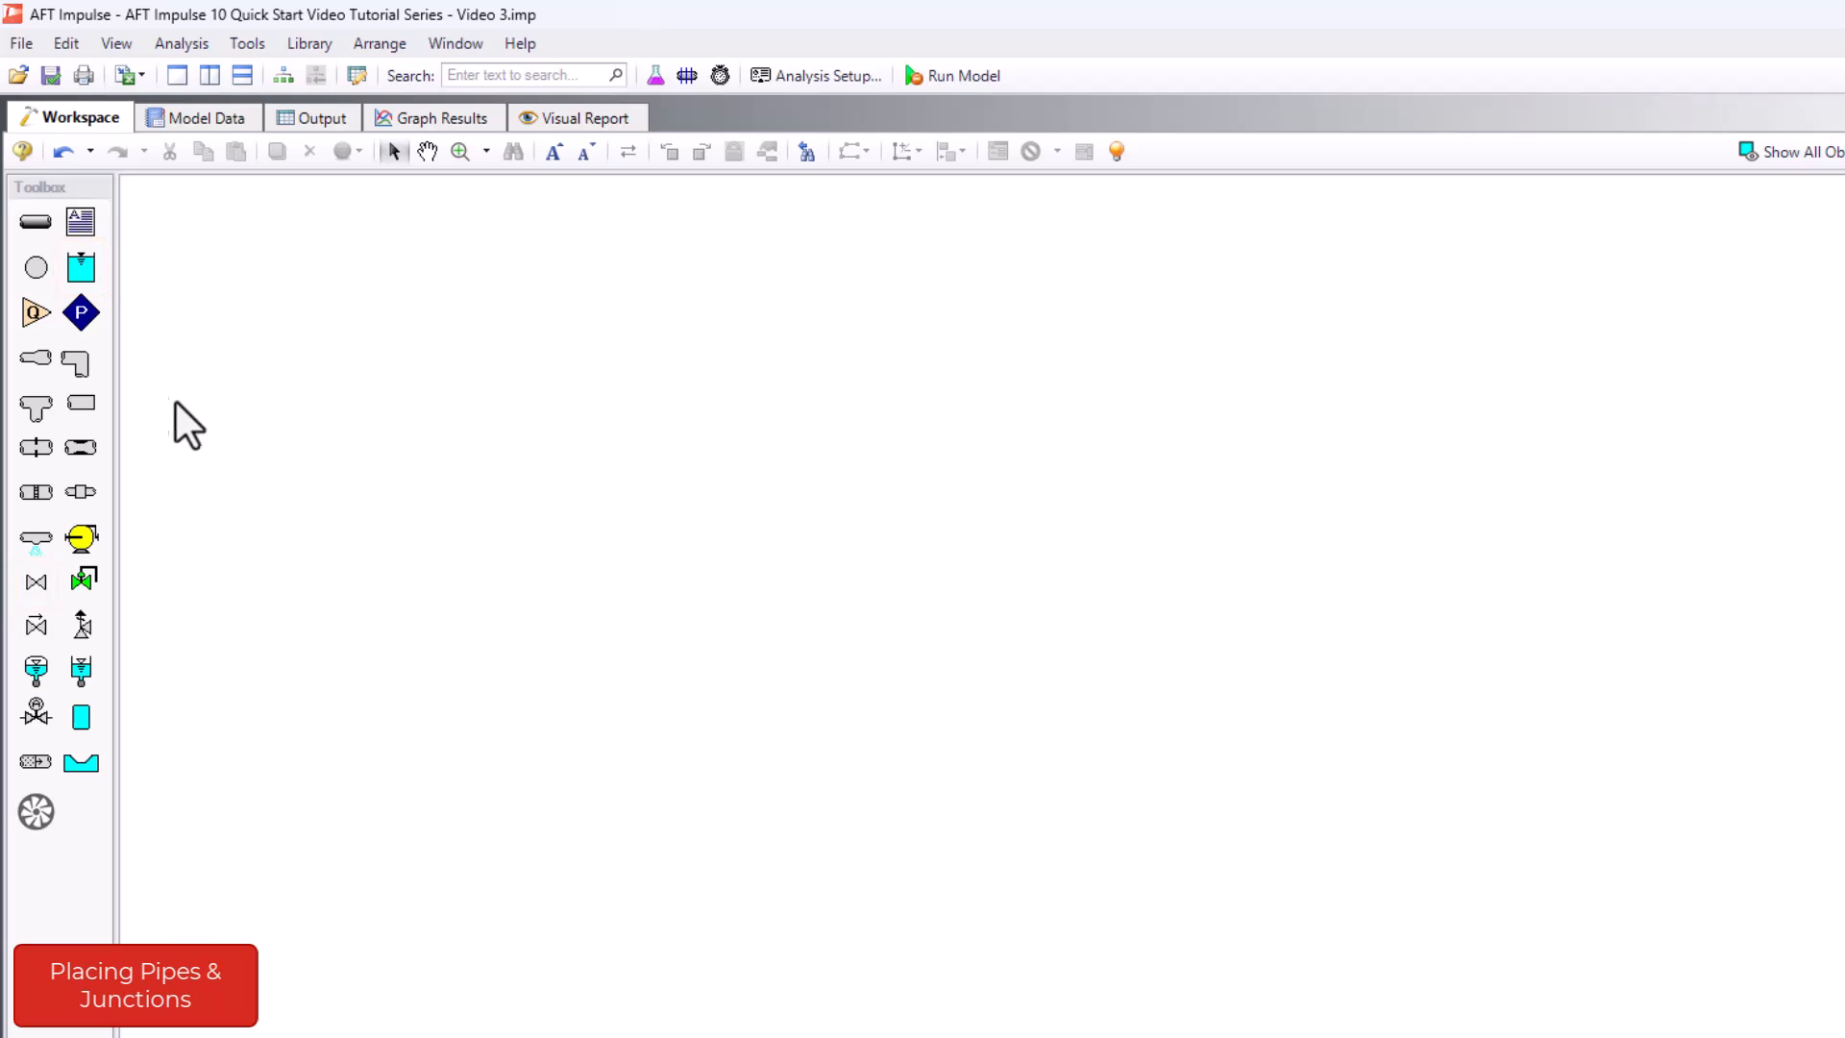
- Place a reservoir, a valve and a second reservoir from left to right in one horizontal row on the workspace
{"action": "left_click_drag", "start_coordinate": [93, 277], "coordinate": [283, 412]}
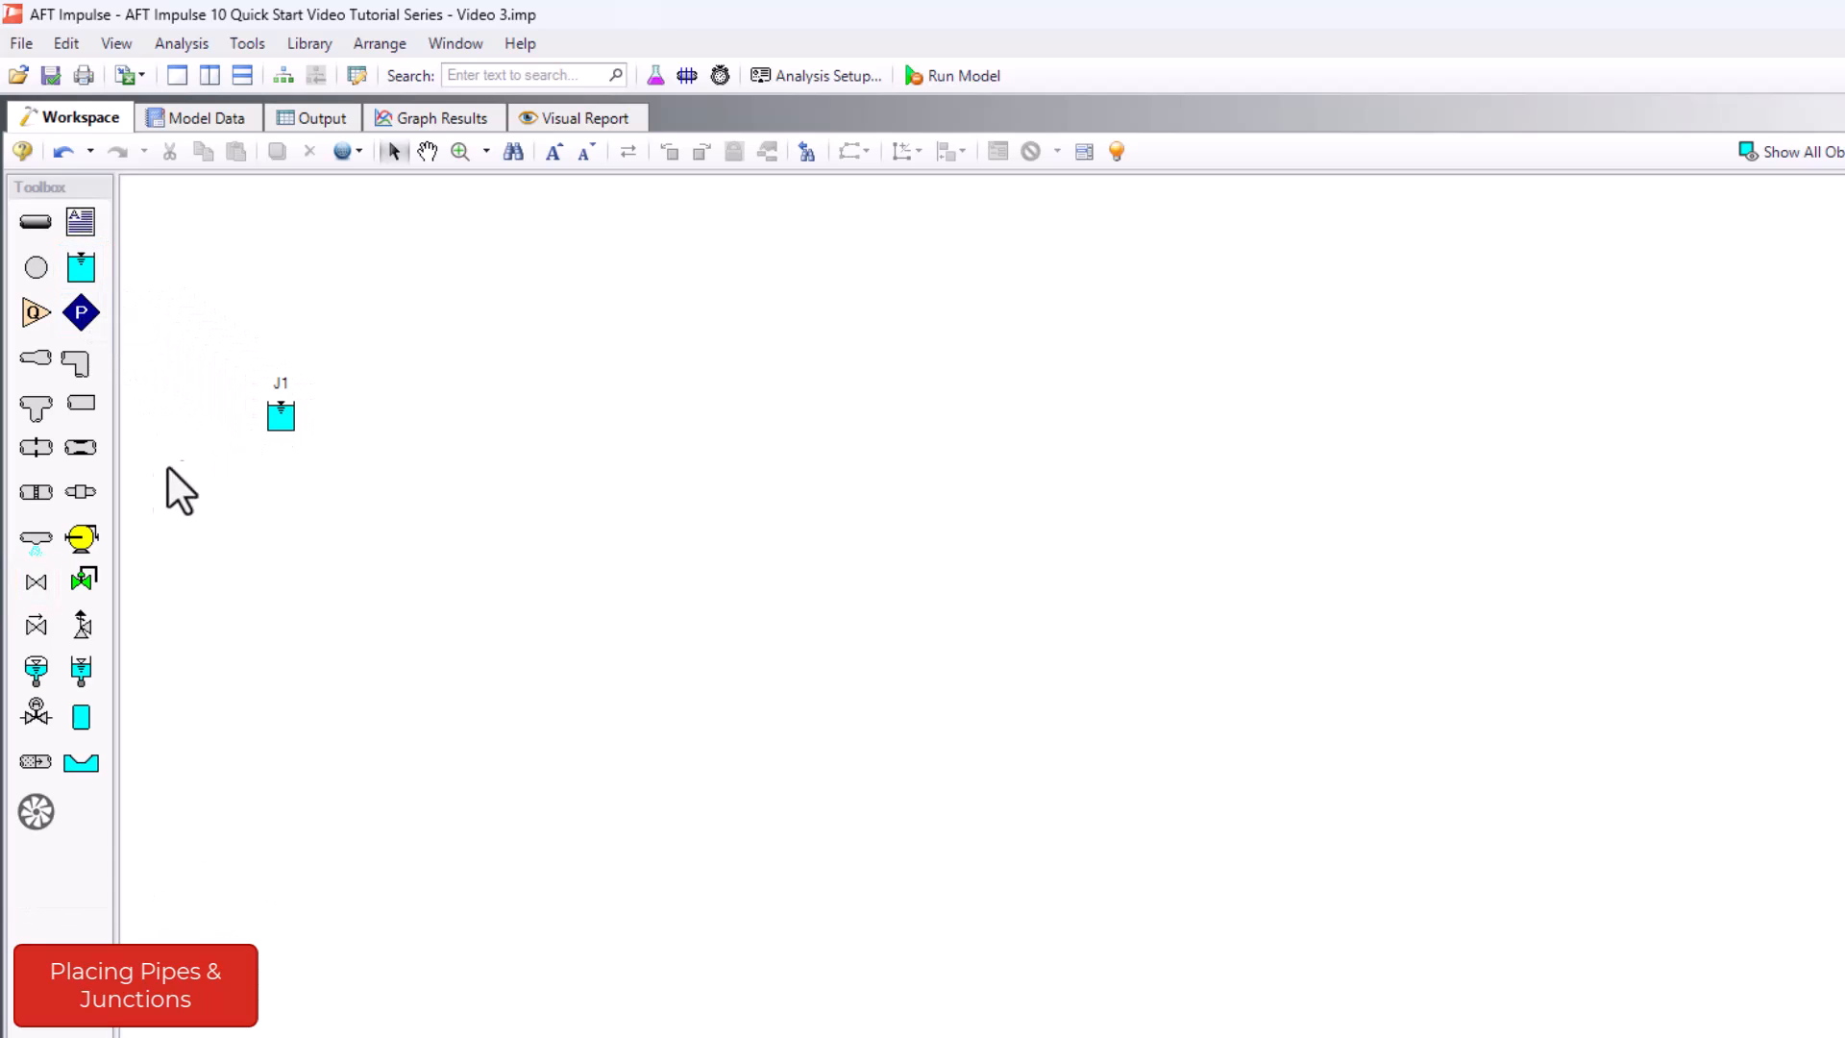
{"action": "left_click_drag", "start_coordinate": [35, 581], "coordinate": [453, 417]}
{"action": "mouse_move", "coordinate": [83, 269]}
{"action": "left_mouse_down"}
{"action": "mouse_move", "coordinate": [234, 292]}
{"action": "mouse_move", "coordinate": [618, 411]}
{"action": "left_mouse_up"}
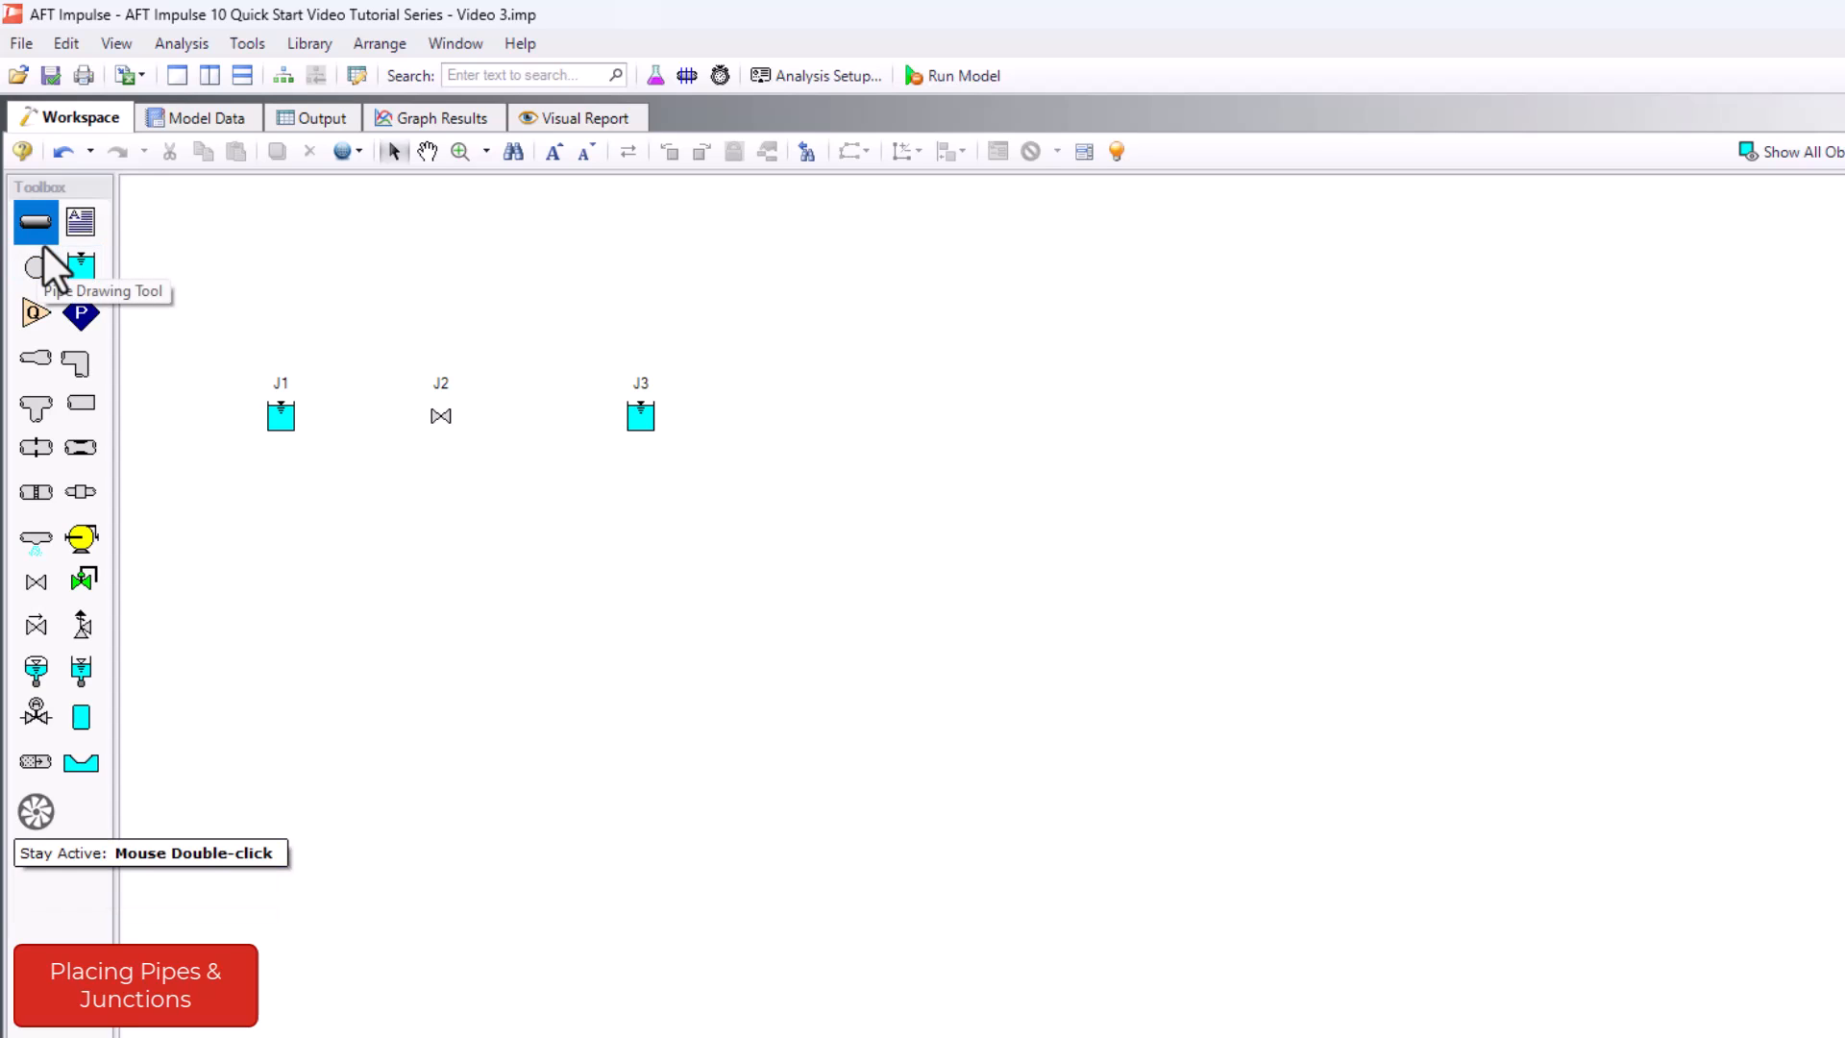
- Draw one pipe from reservoir J1 to valve J2 and another from valve J2 to reservoir J3
{"action": "left_click_drag", "start_coordinate": [280, 415], "coordinate": [441, 415]}
{"action": "left_click_drag", "start_coordinate": [441, 415], "coordinate": [634, 419]}
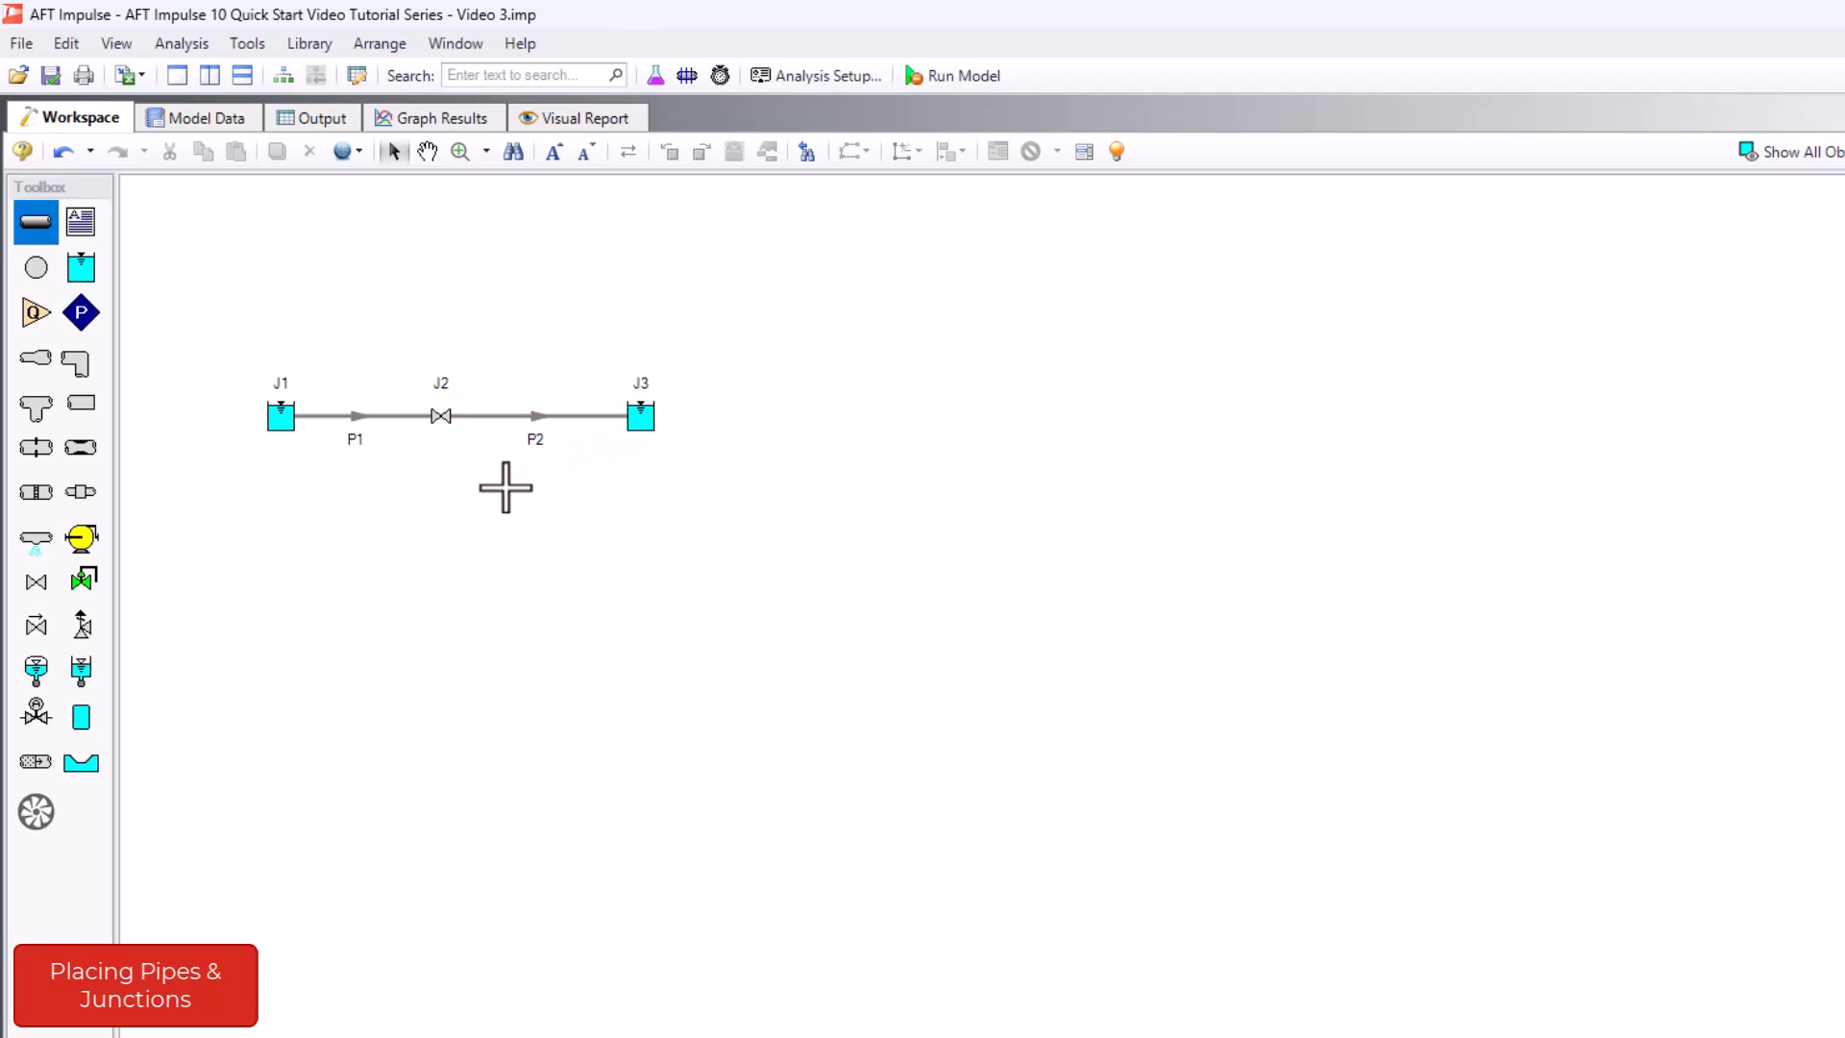
{"action": "key", "text": "Escape"}
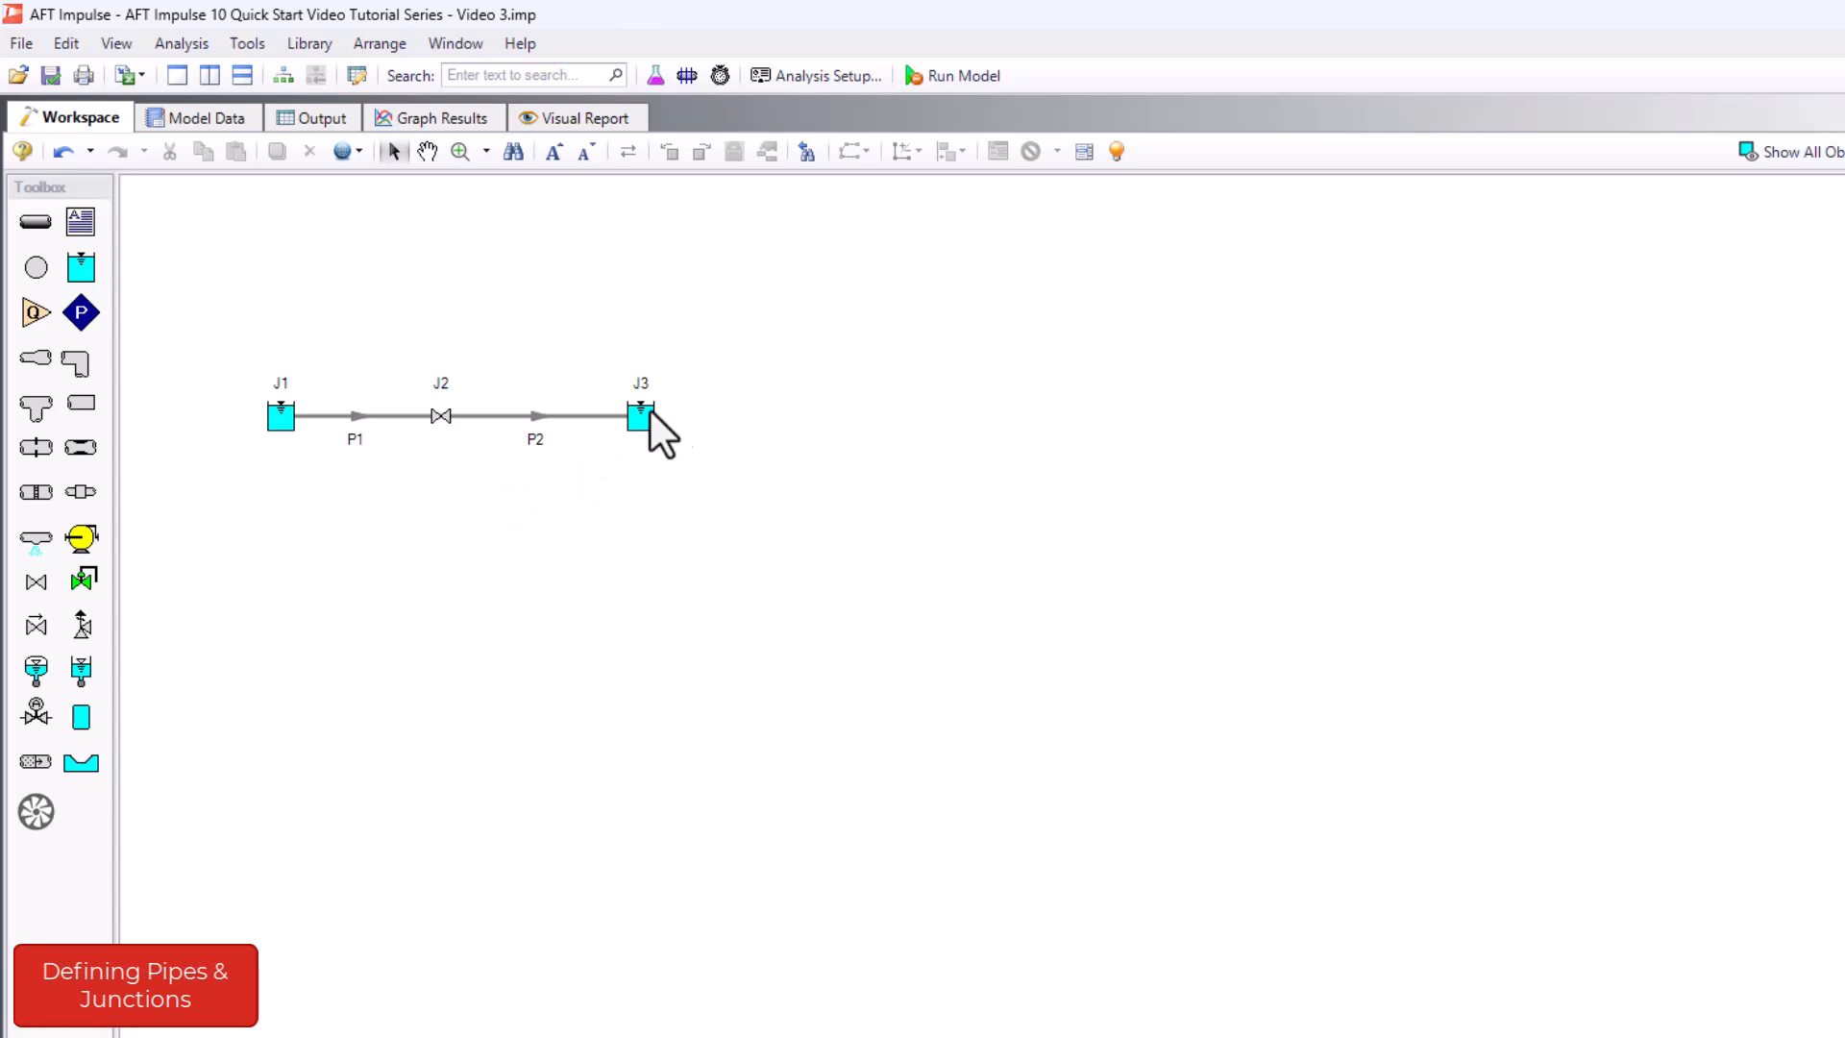
- Show the list of undefined objects and set reservoir J1's liquid surface elevation to 50 feet
{"action": "left_click", "coordinate": [1088, 169]}
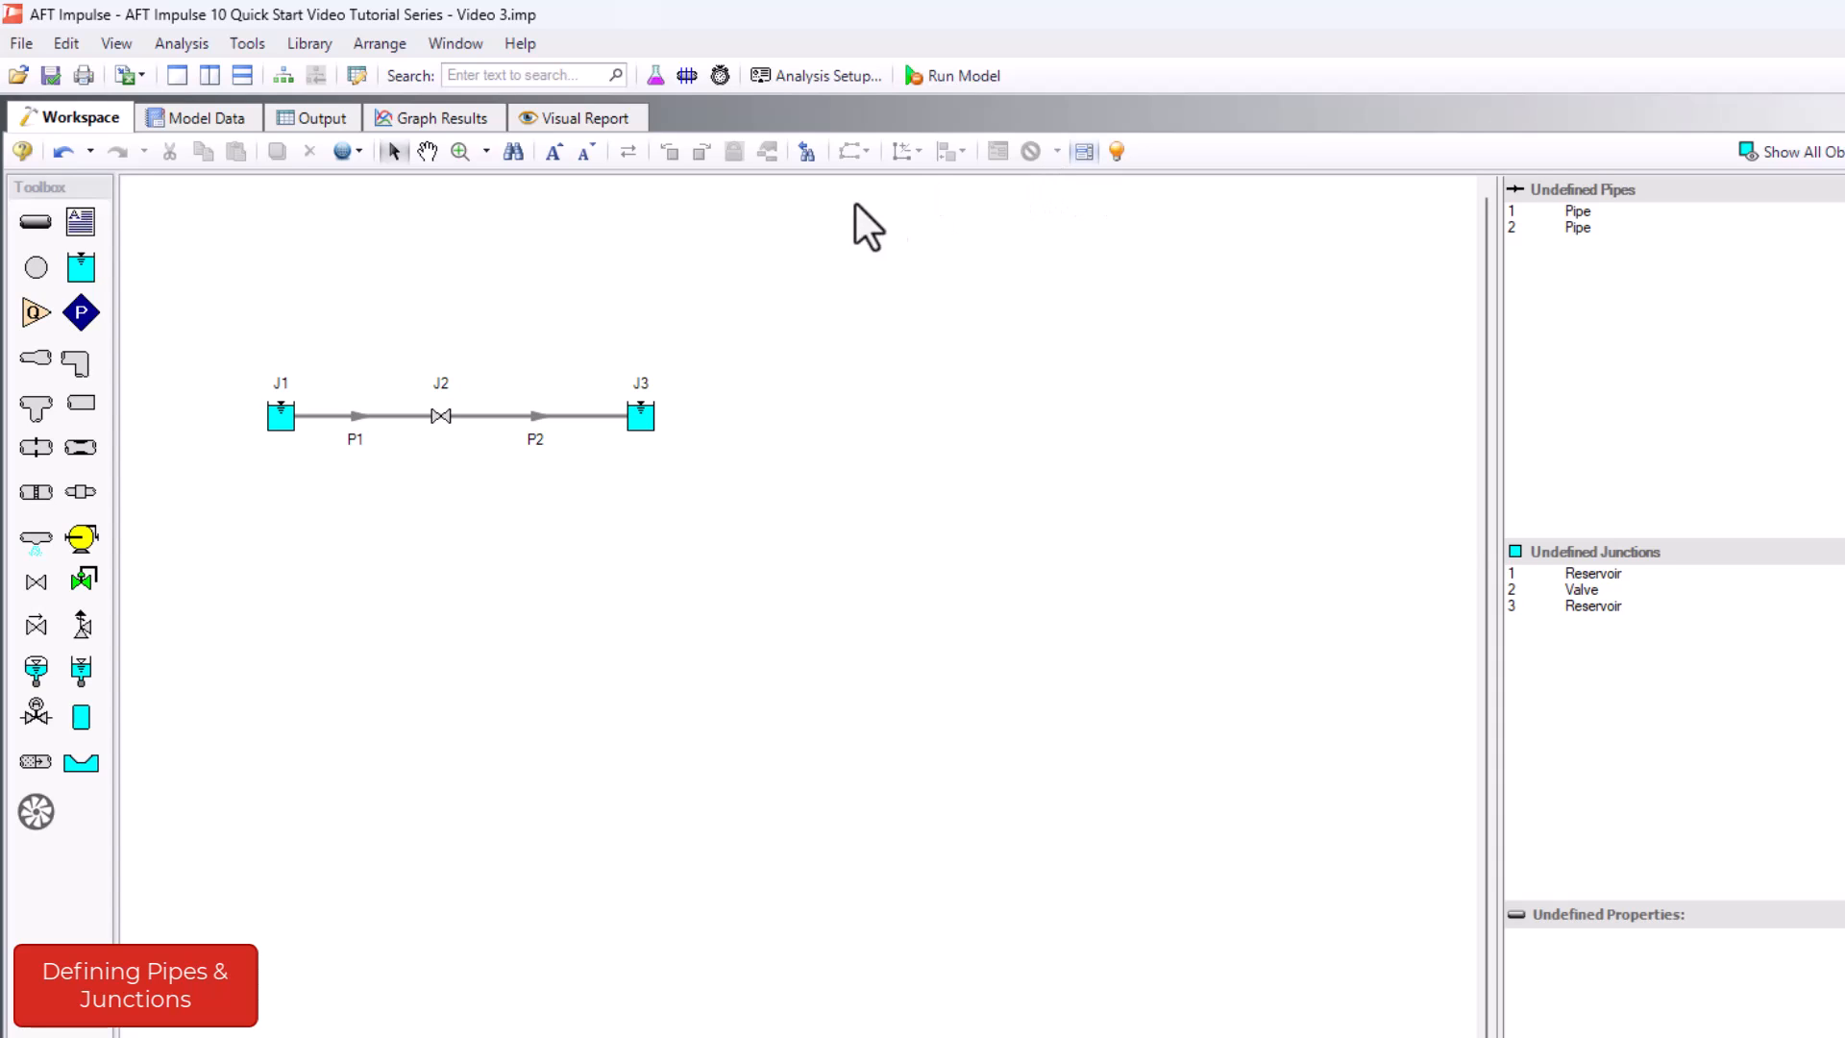
{"action": "left_click", "coordinate": [291, 425]}
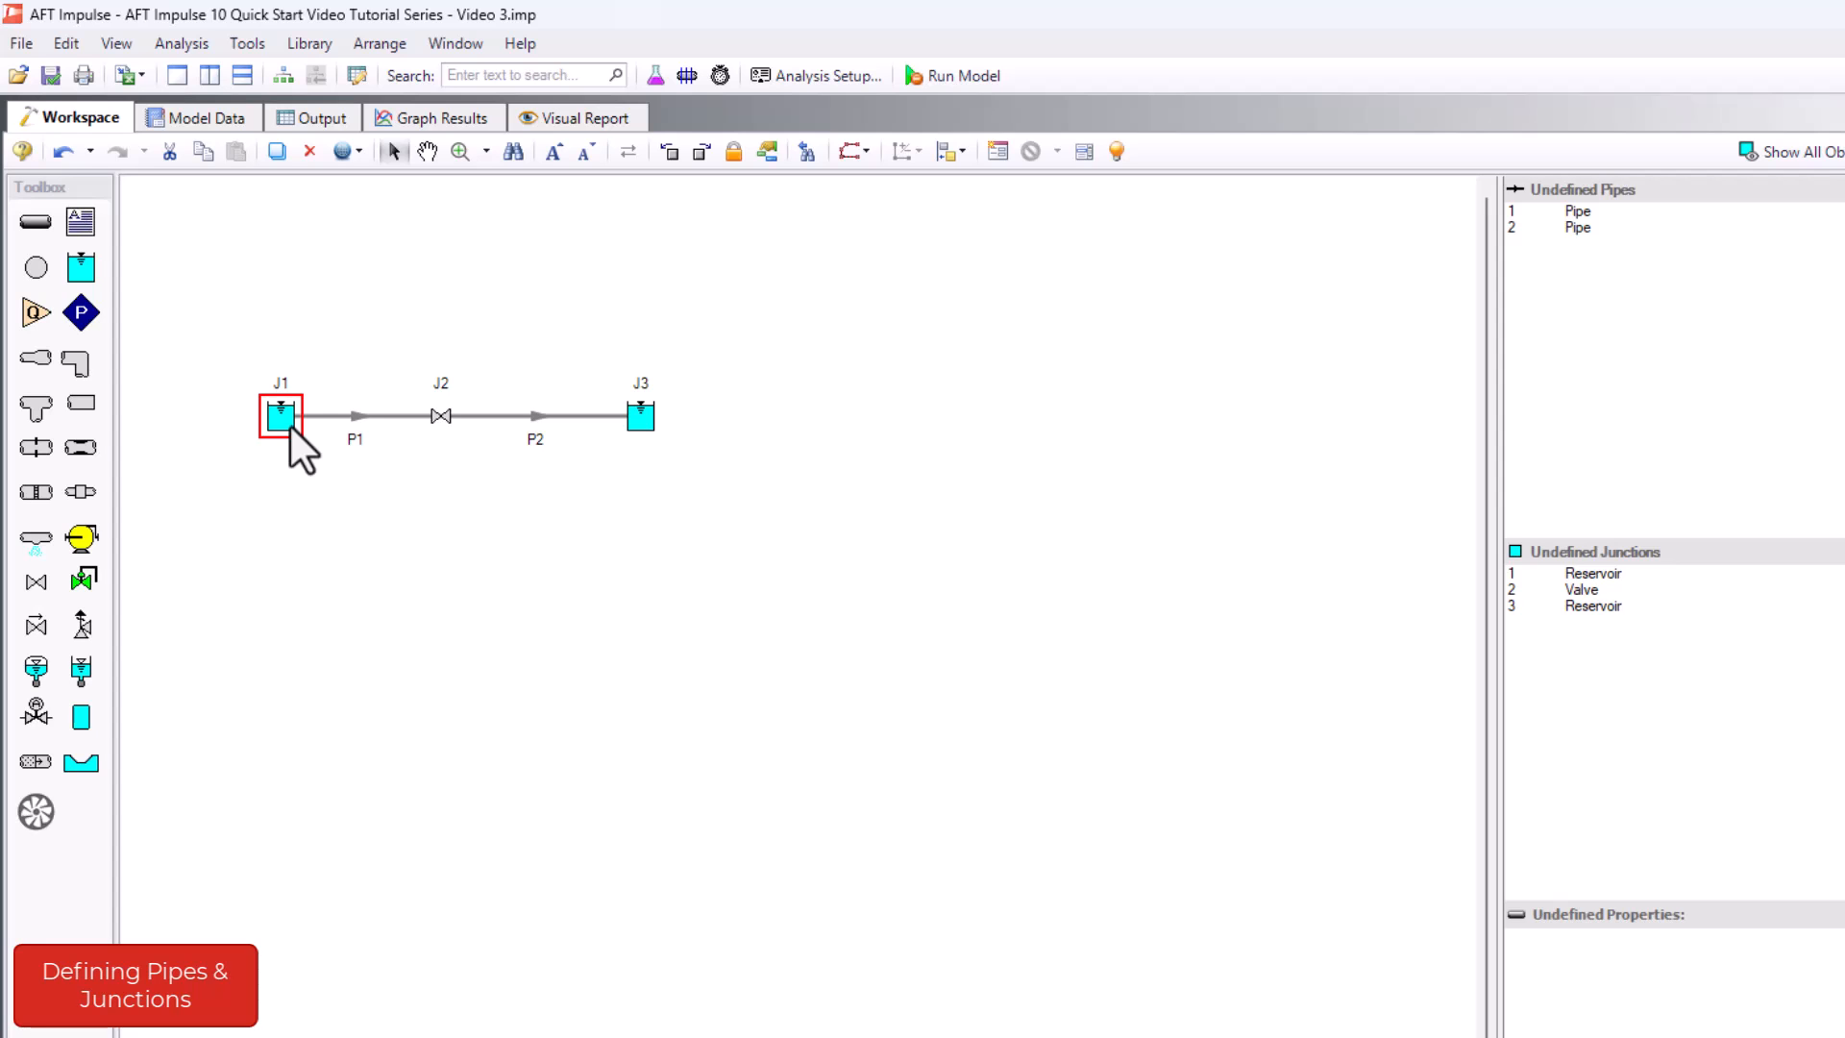
{"action": "double_click", "coordinate": [290, 424]}
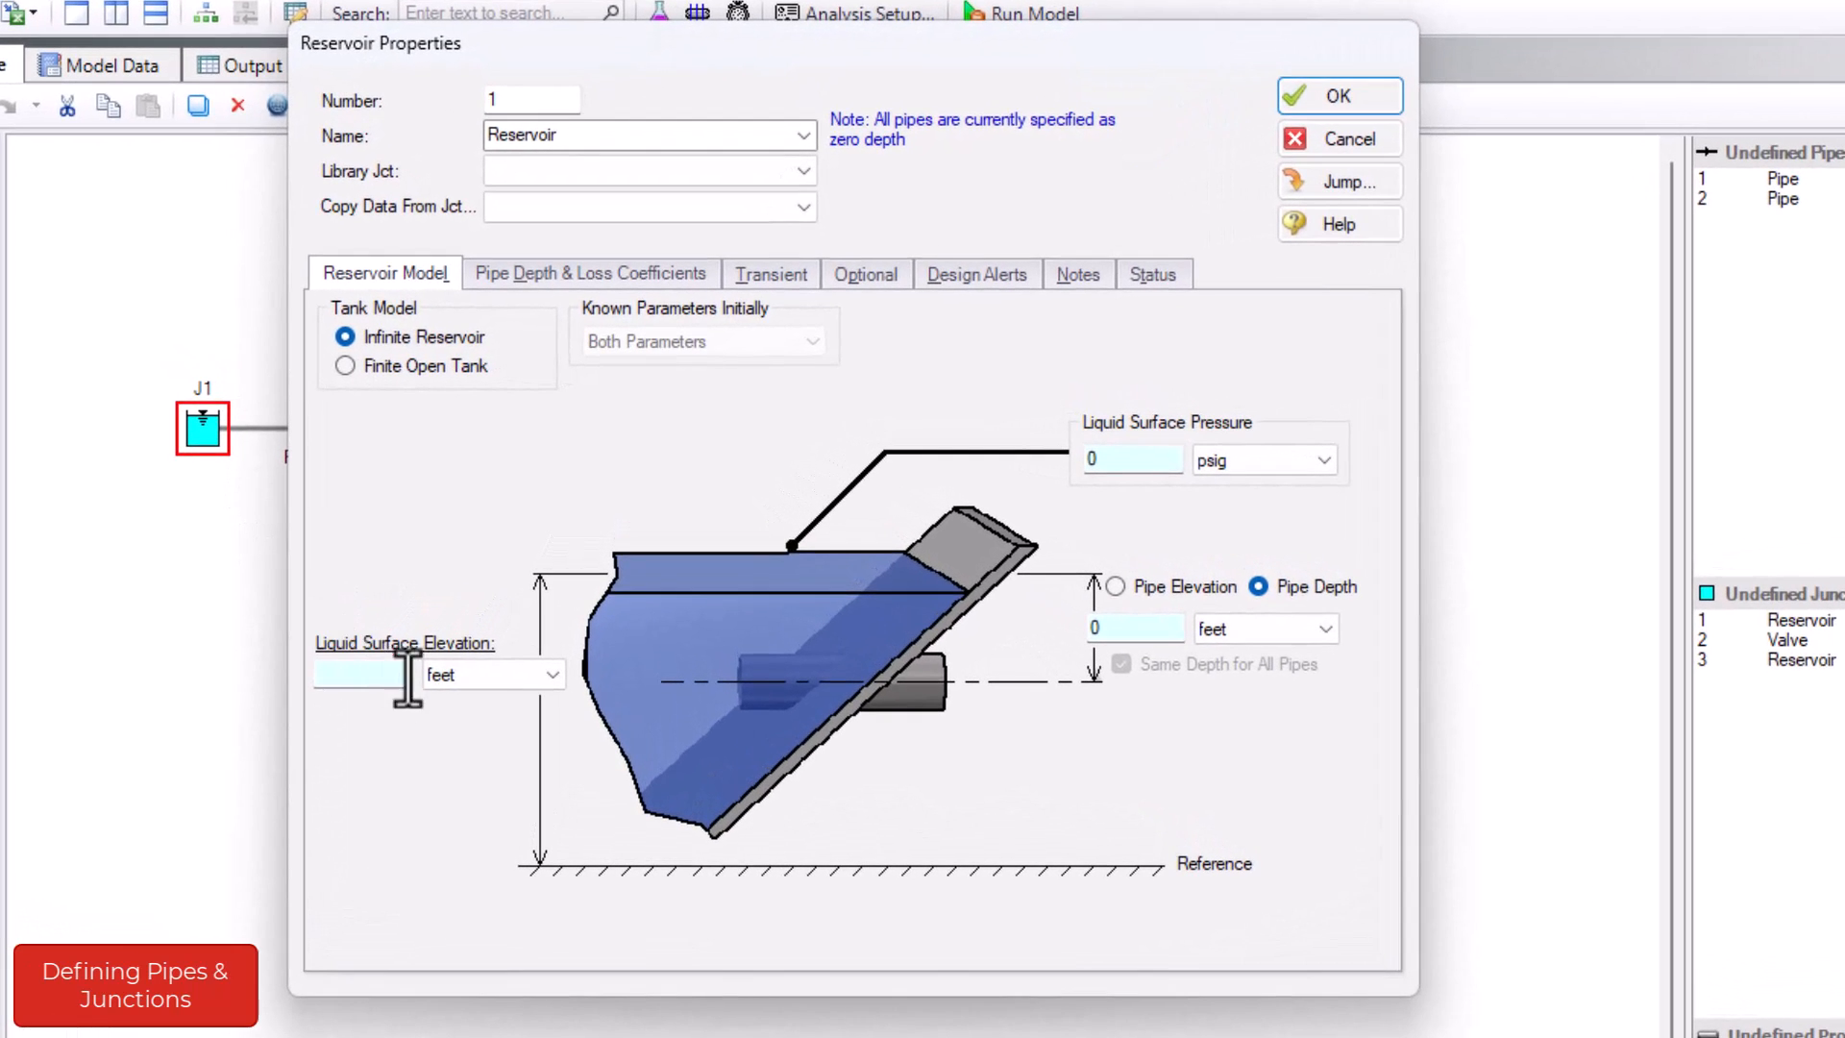
{"action": "left_click", "coordinate": [406, 674]}
{"action": "type", "text": "0"}
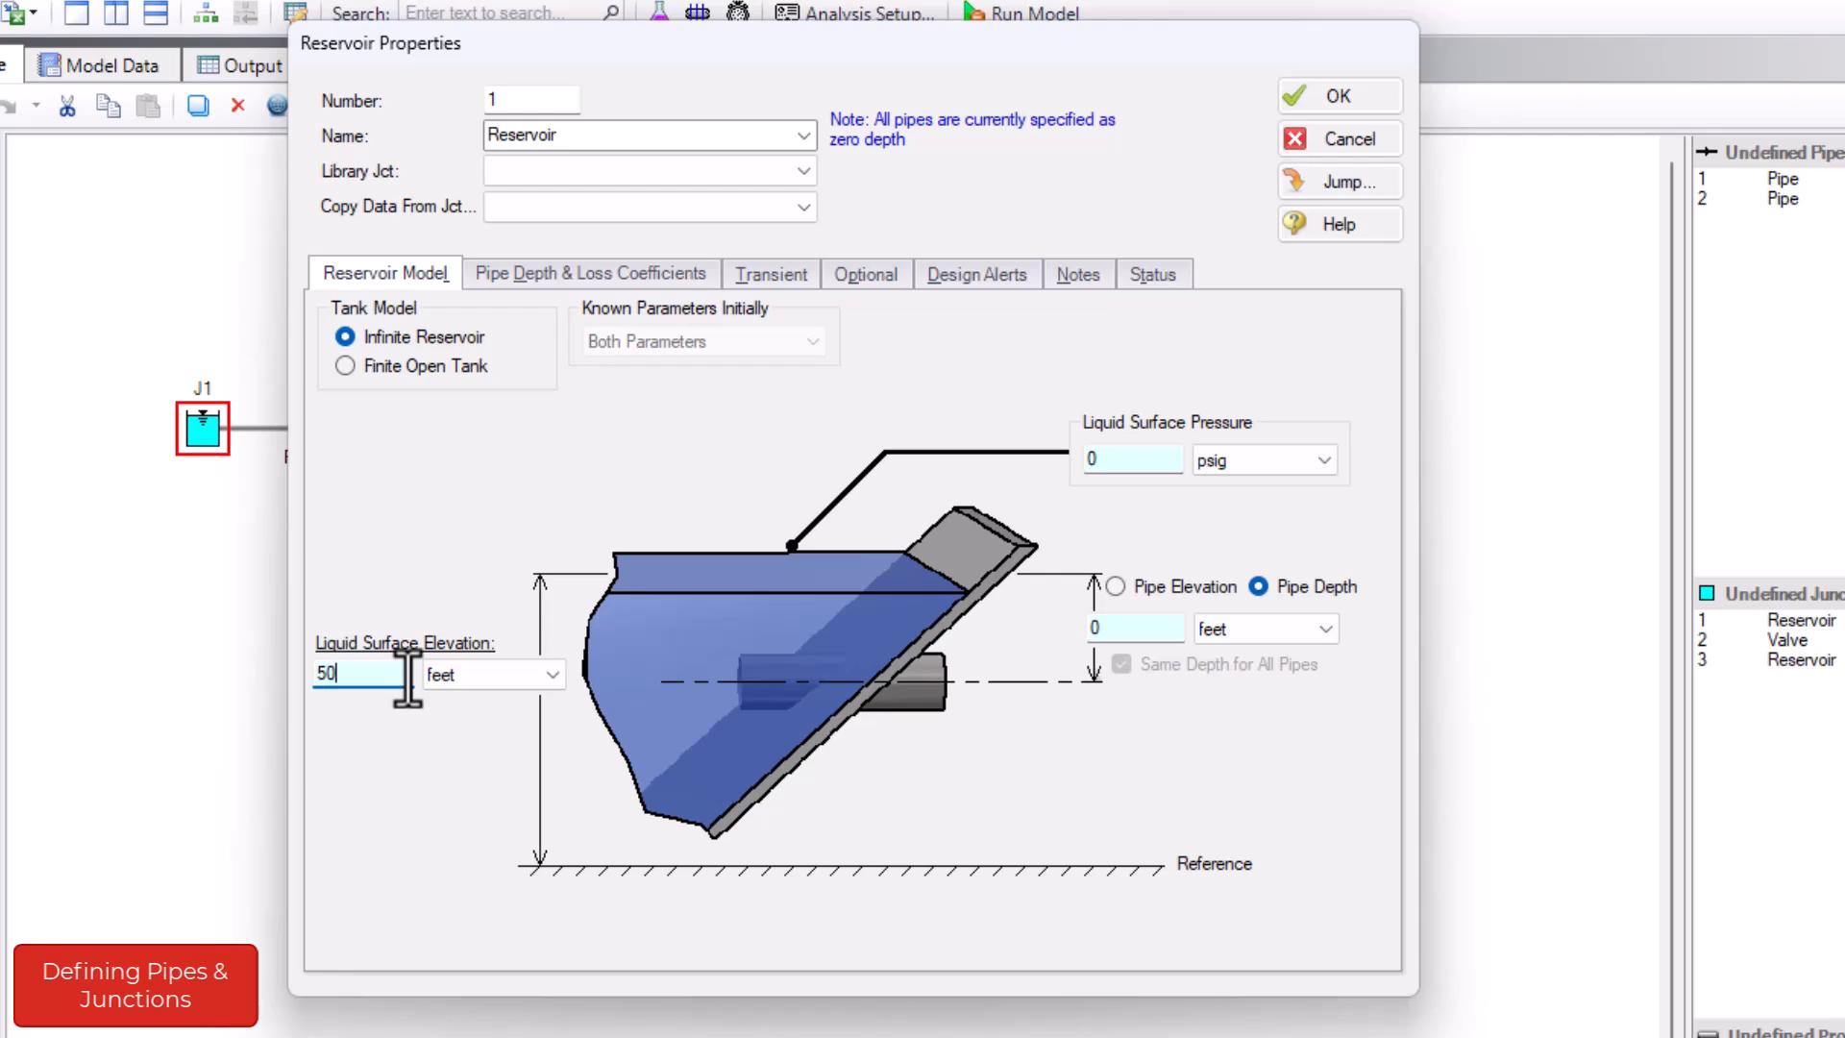
{"action": "left_click", "coordinate": [1309, 106]}
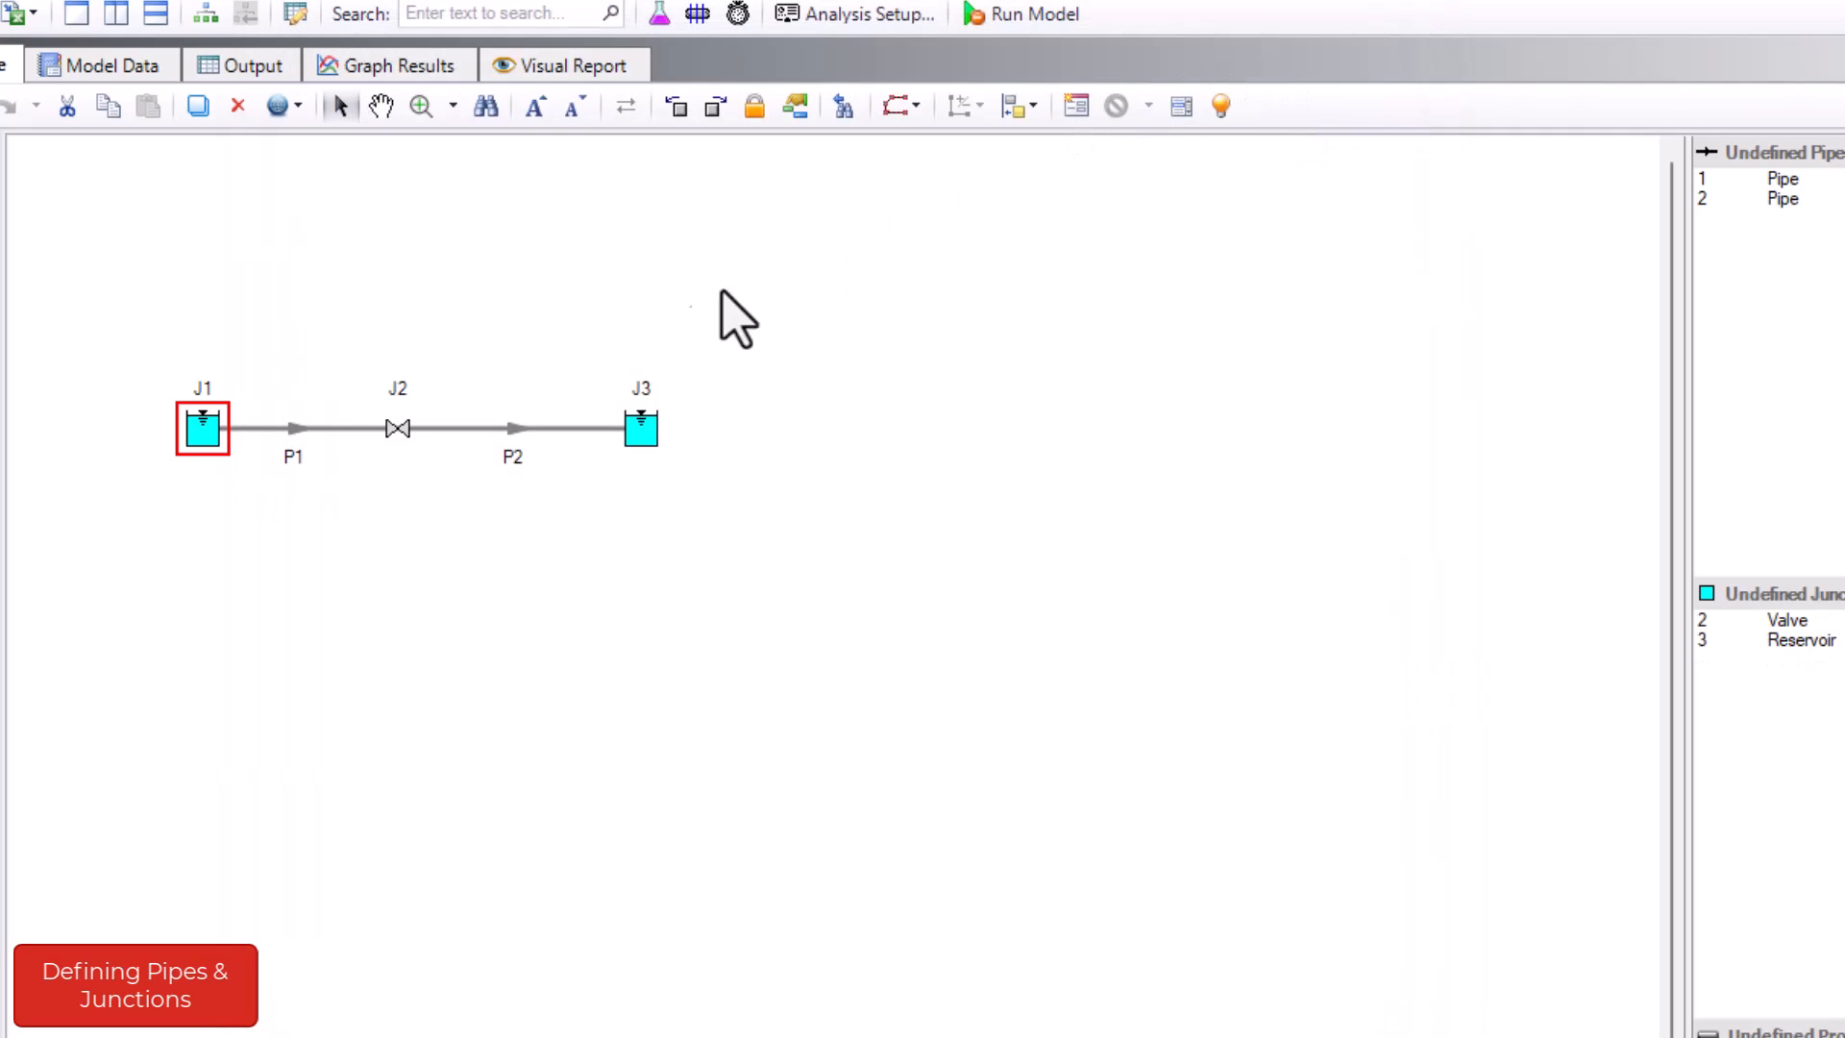
- Define valve J2 with an inlet elevation of 0 feet and a user-specified Cv of 1000
{"action": "left_click", "coordinate": [404, 445]}
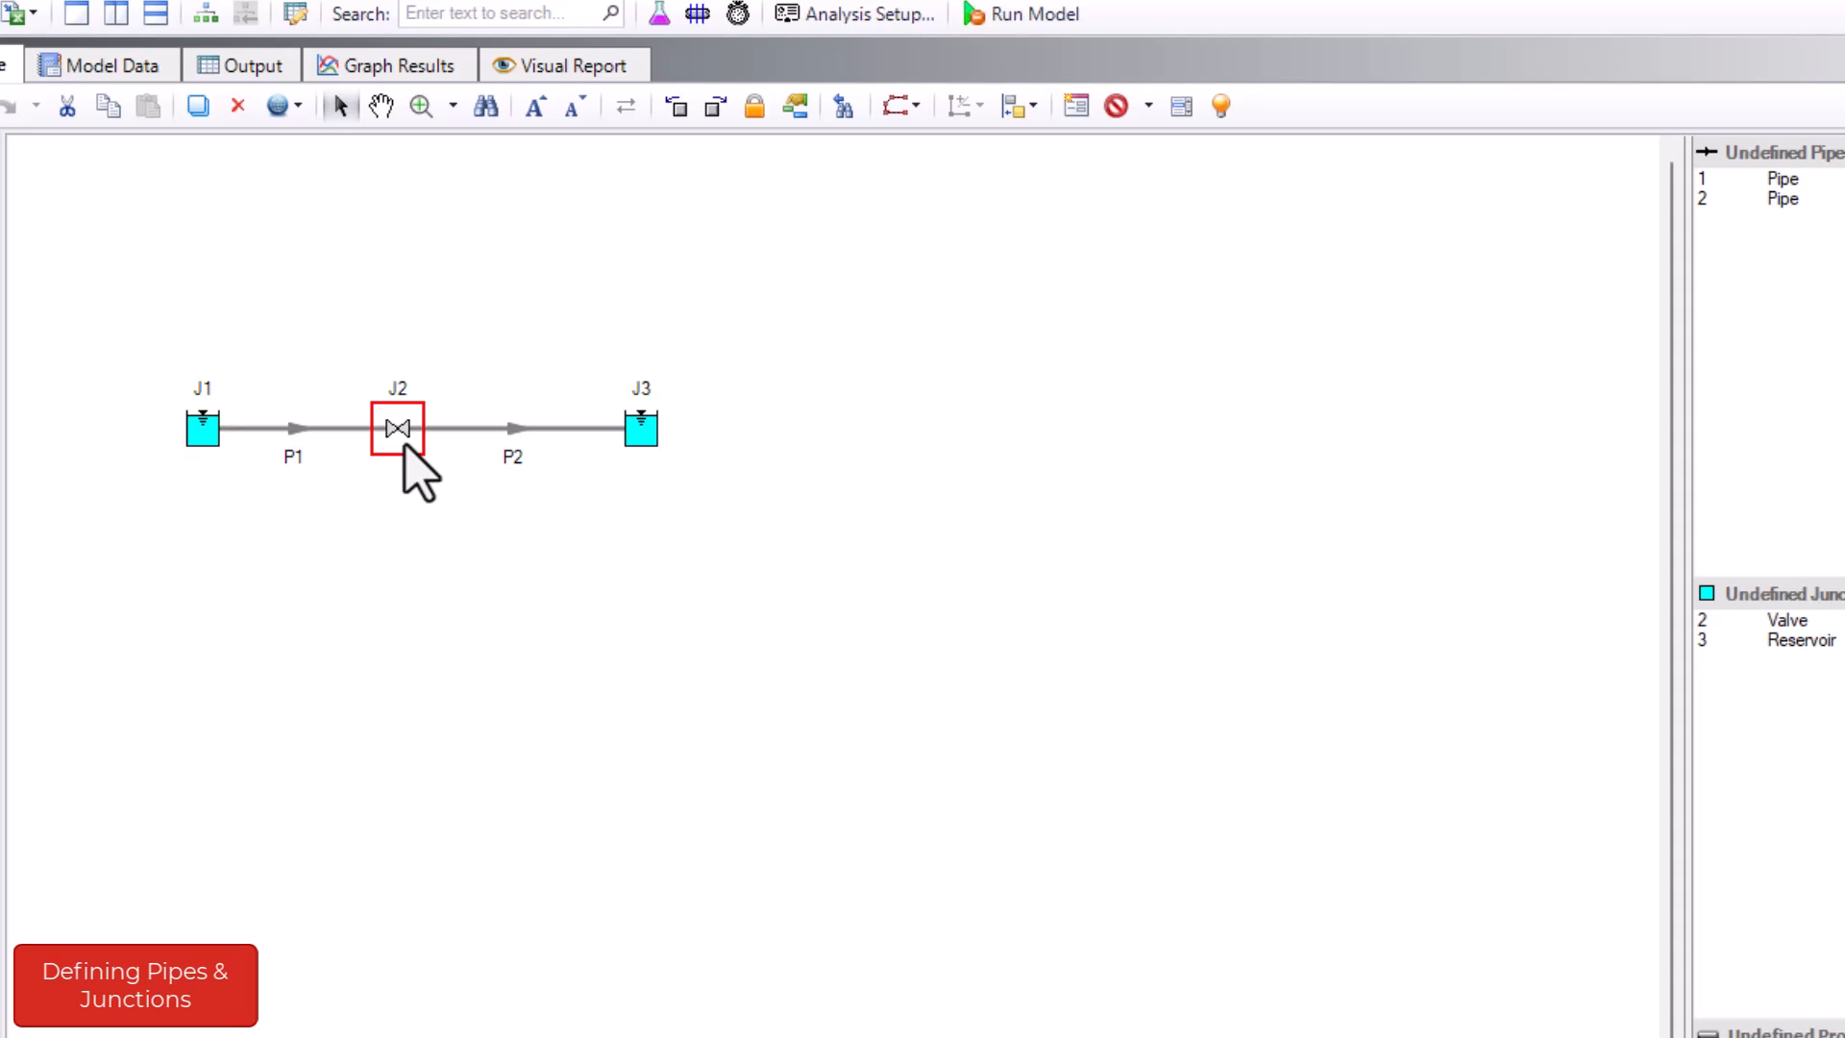
{"action": "double_click", "coordinate": [403, 445]}
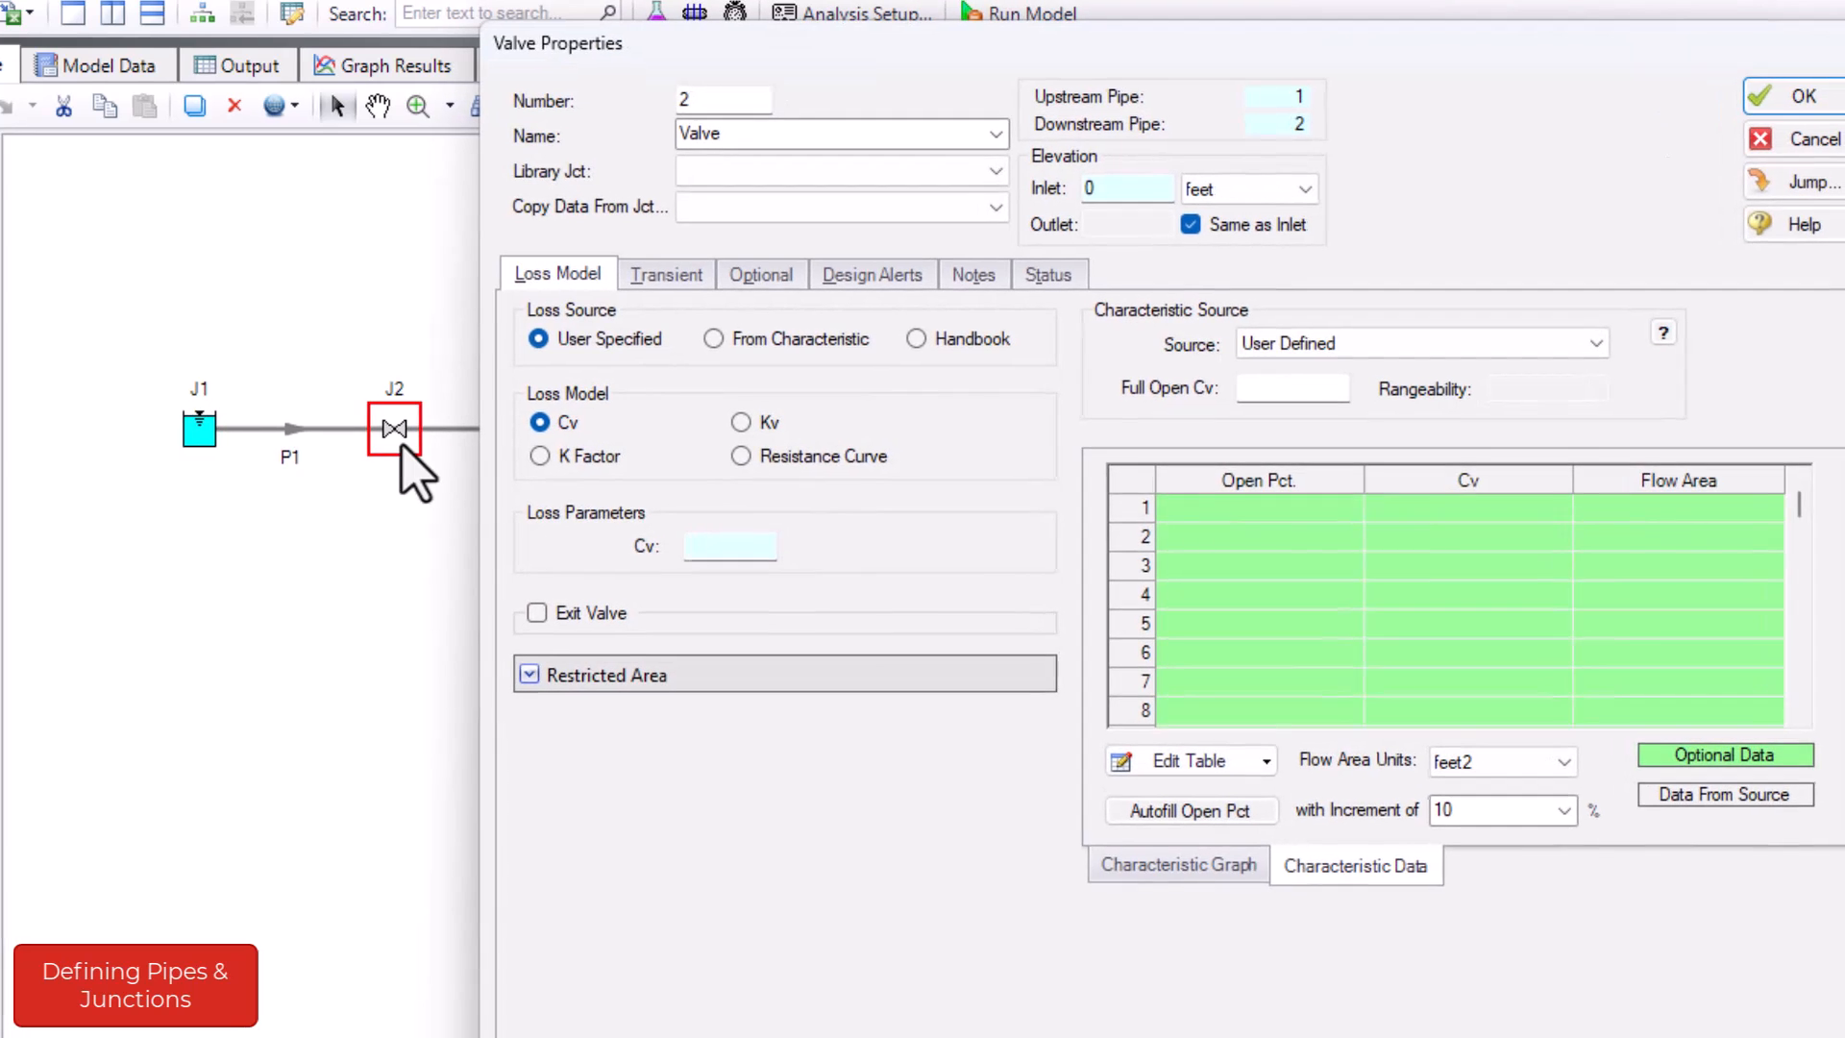
{"action": "left_click", "coordinate": [872, 205]}
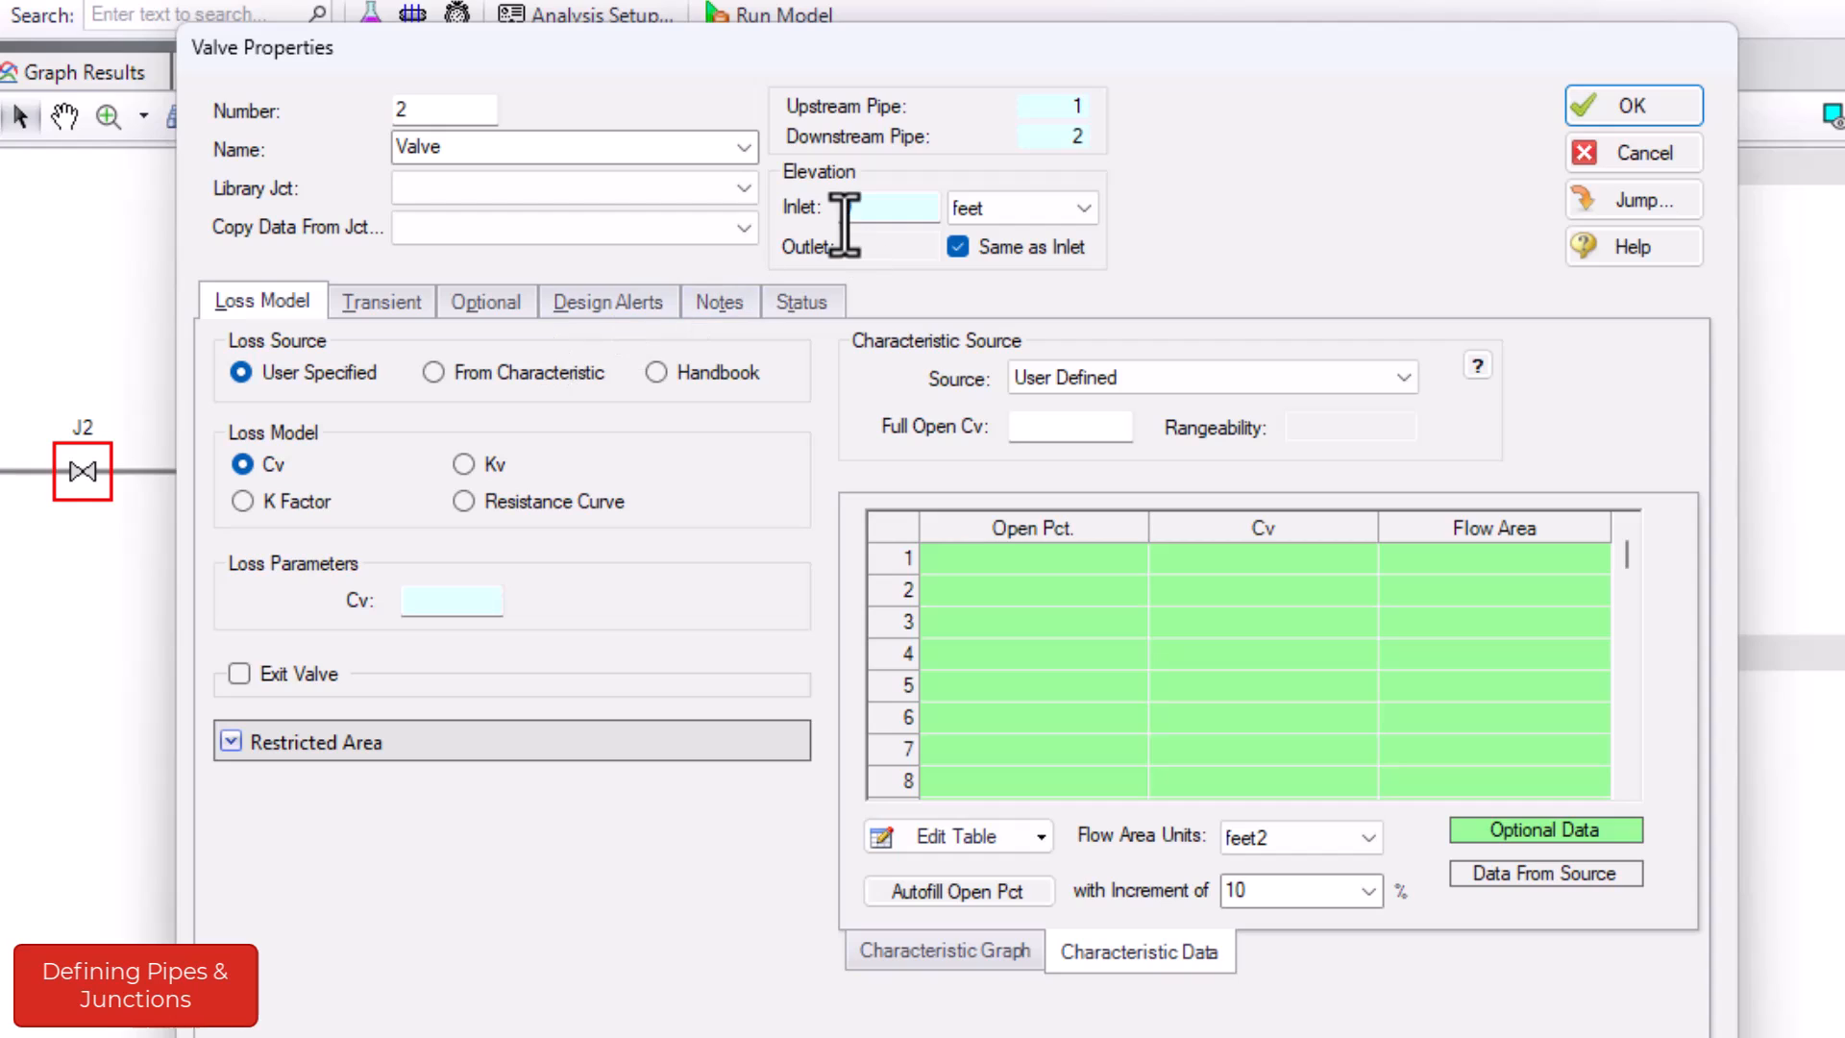
{"action": "type", "text": "0"}
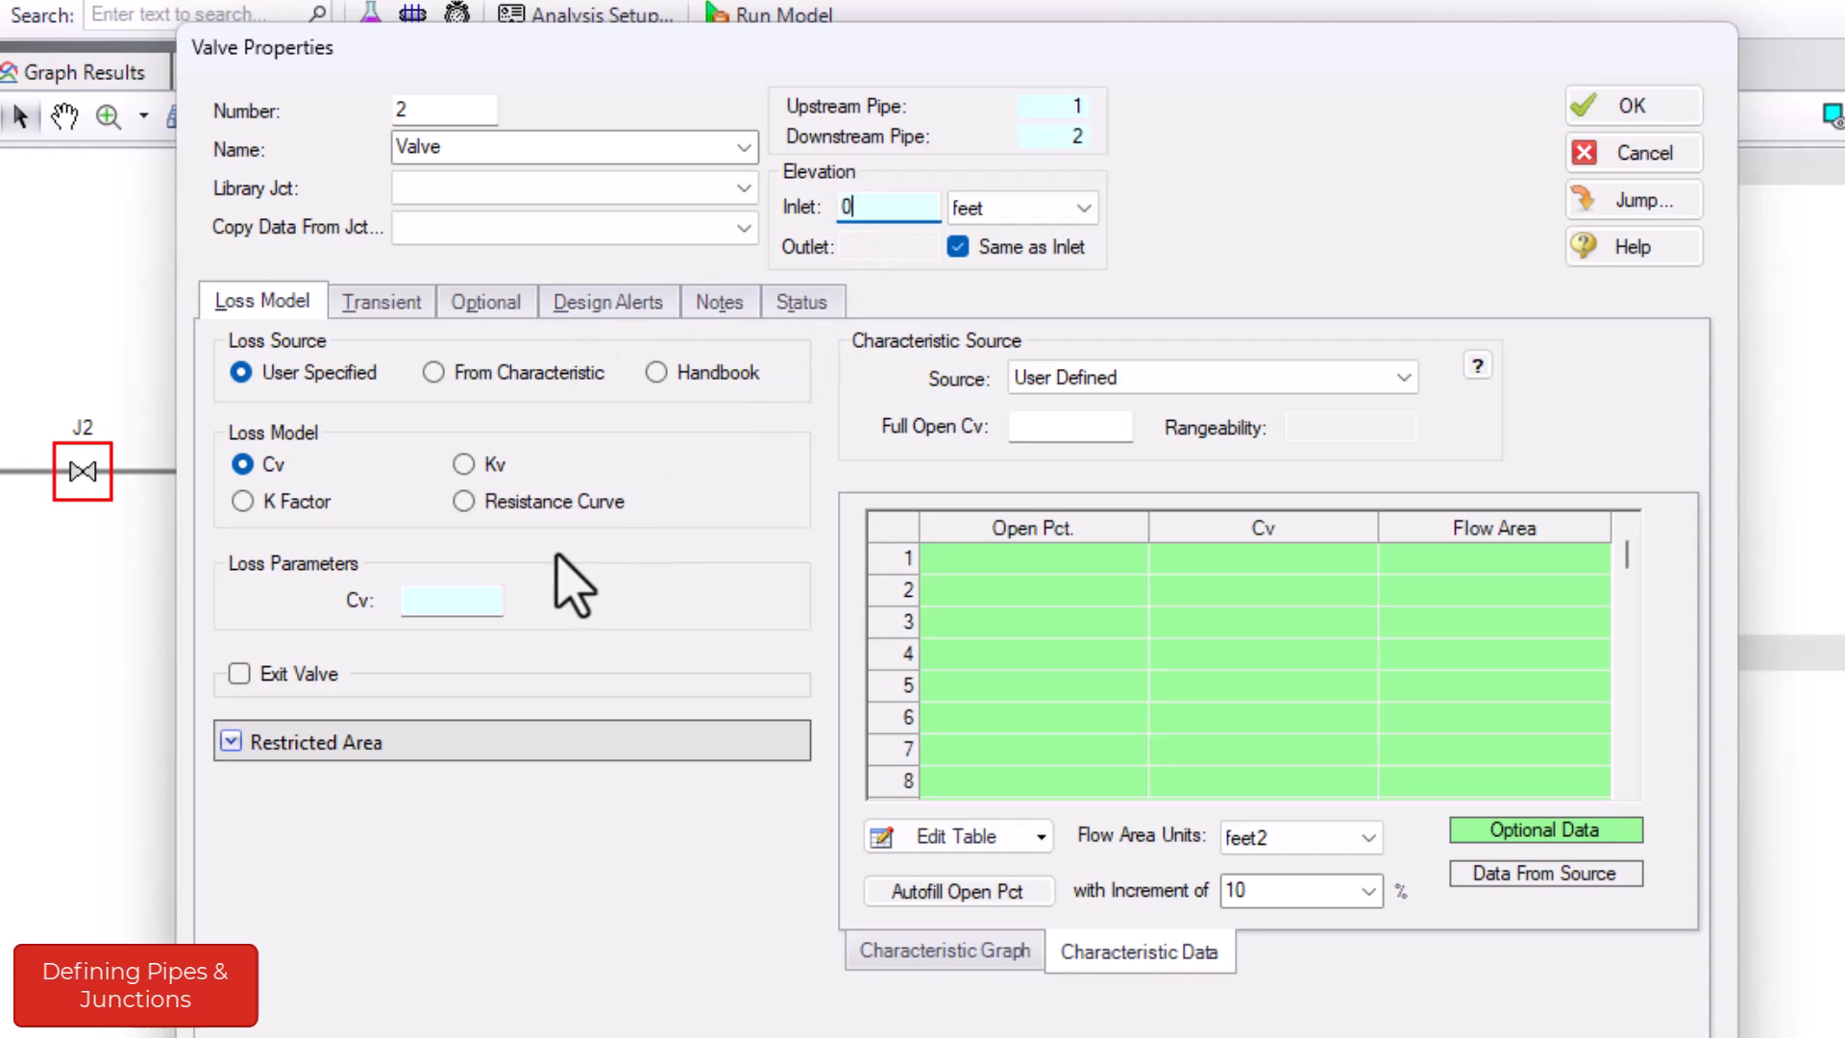
{"action": "left_click", "coordinate": [295, 482]}
{"action": "left_click", "coordinate": [456, 595]}
{"action": "type", "text": "1000"}
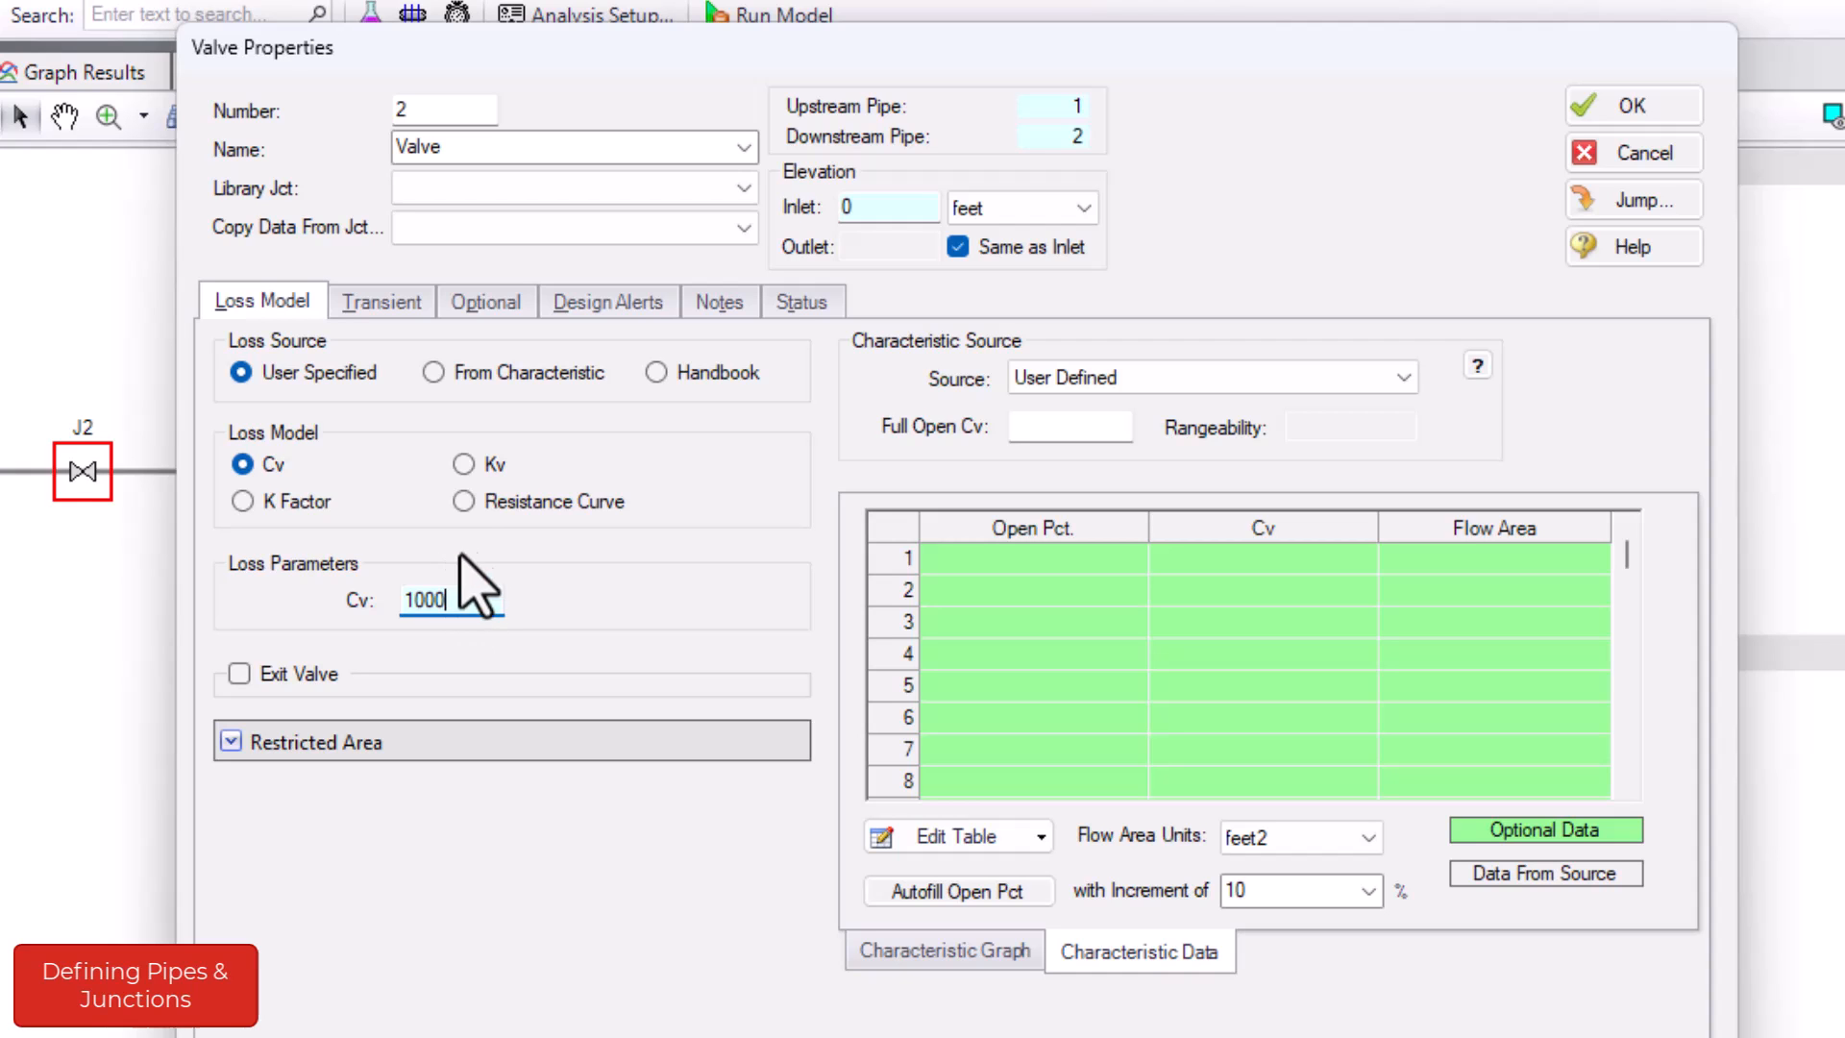
- Give valve J2 a time-based transient from Cv 1000 at 0 seconds to Cv 0 at 1 second, and check its graph
{"action": "left_click", "coordinate": [373, 315]}
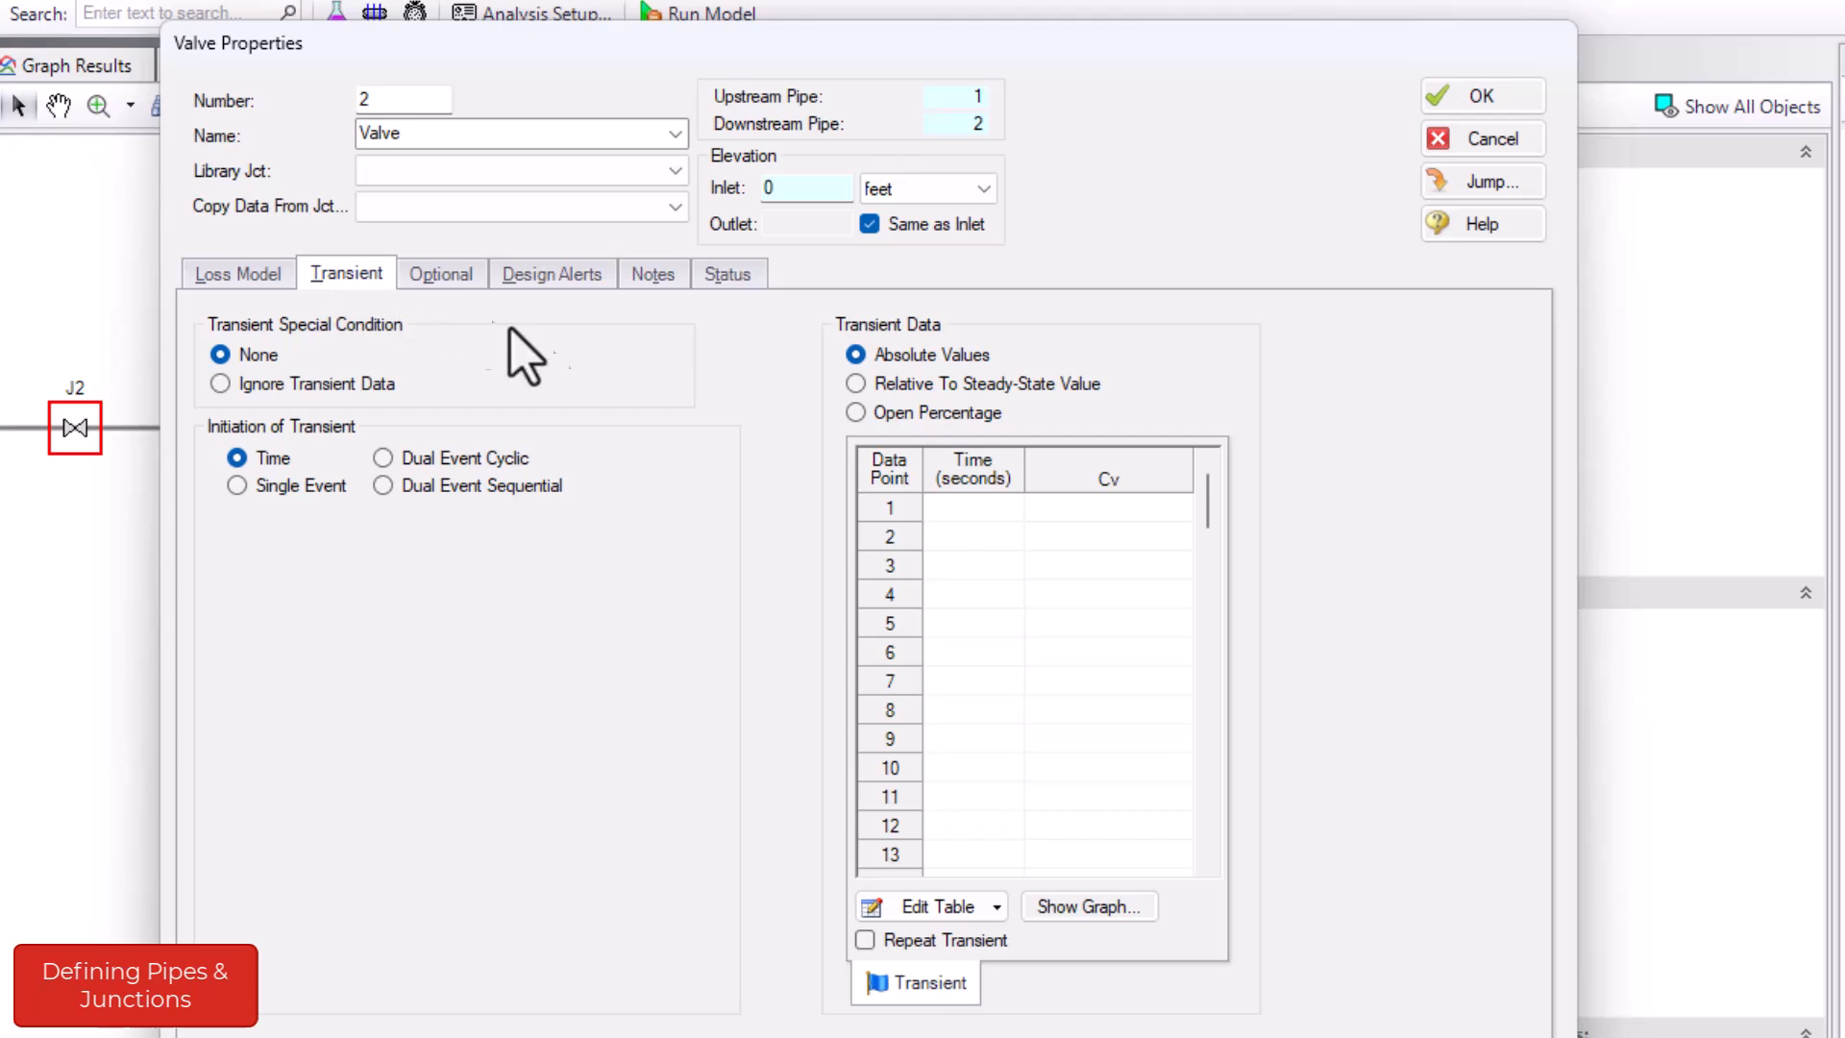
{"action": "left_click", "coordinate": [939, 505]}
{"action": "type", "text": "0"}
{"action": "key", "text": "Tab"}
{"action": "type", "text": "1000"}
{"action": "key", "text": "Tab"}
{"action": "type", "text": "1"}
{"action": "key", "text": "Tab"}
{"action": "type", "text": "0"}
{"action": "left_click", "coordinate": [1104, 910]}
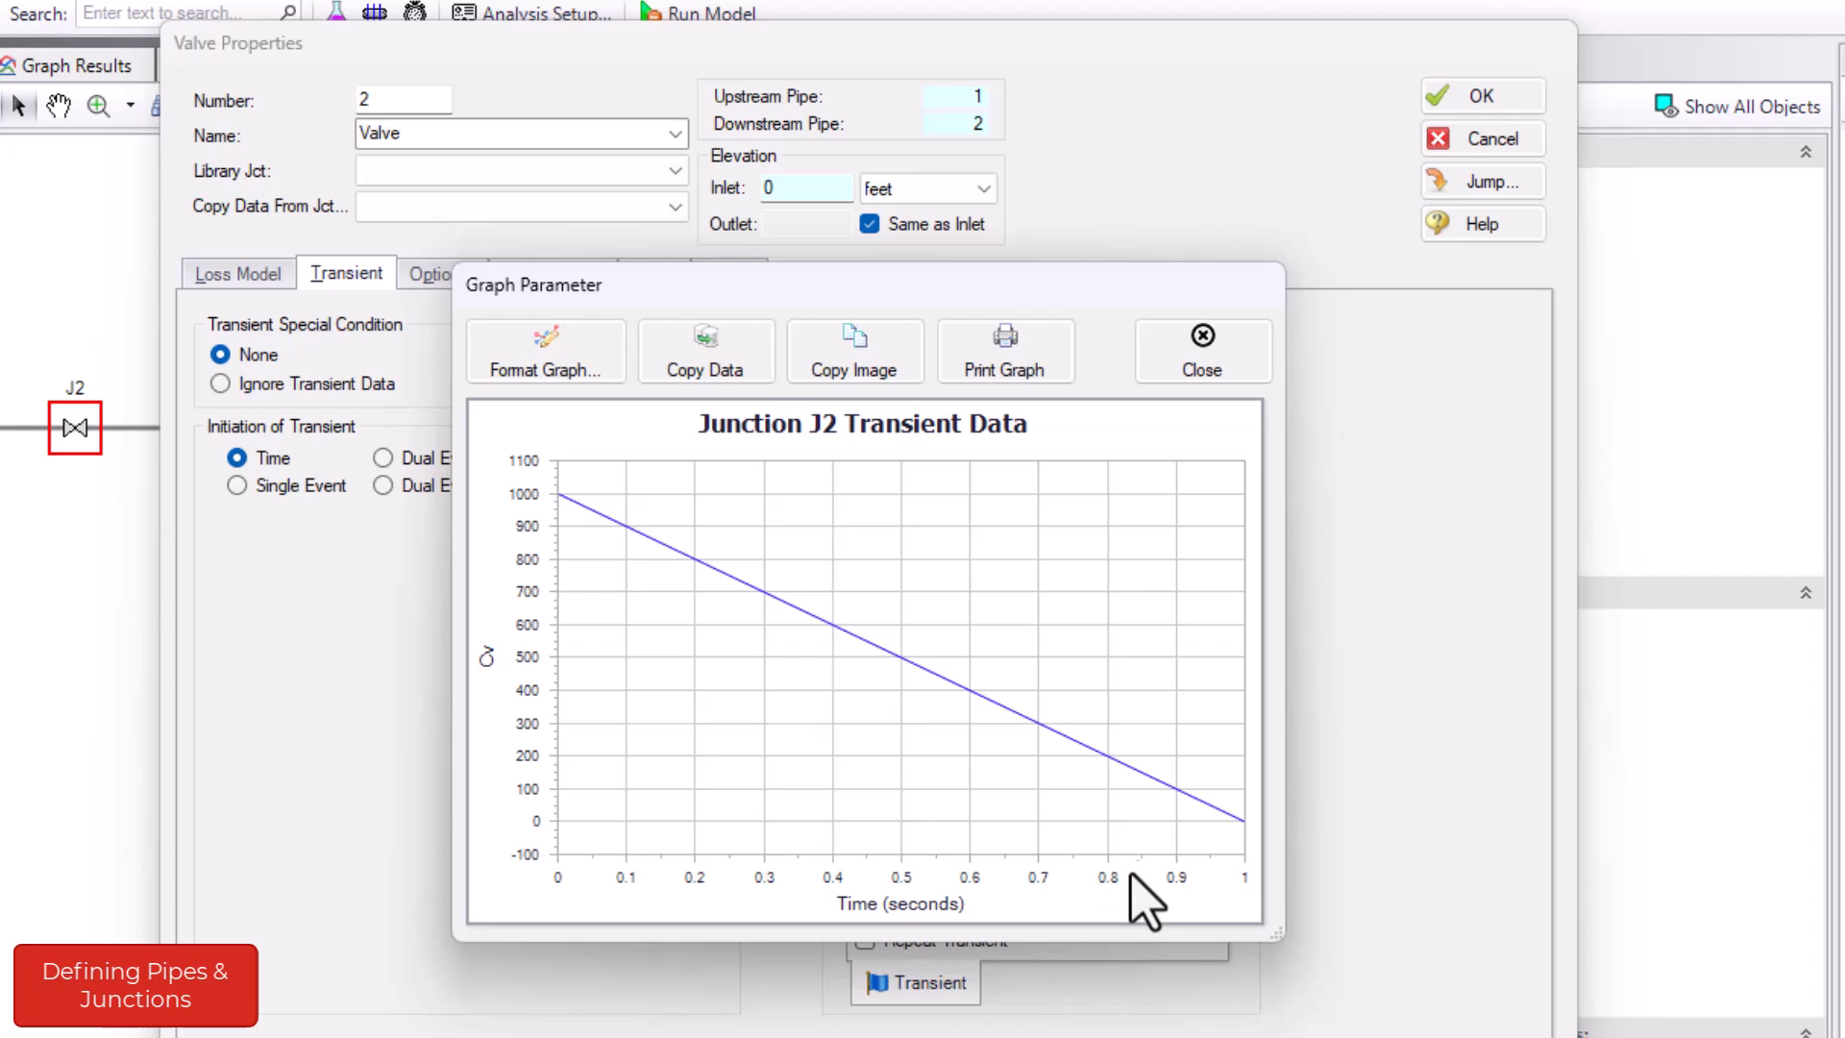
{"action": "left_click", "coordinate": [1200, 374]}
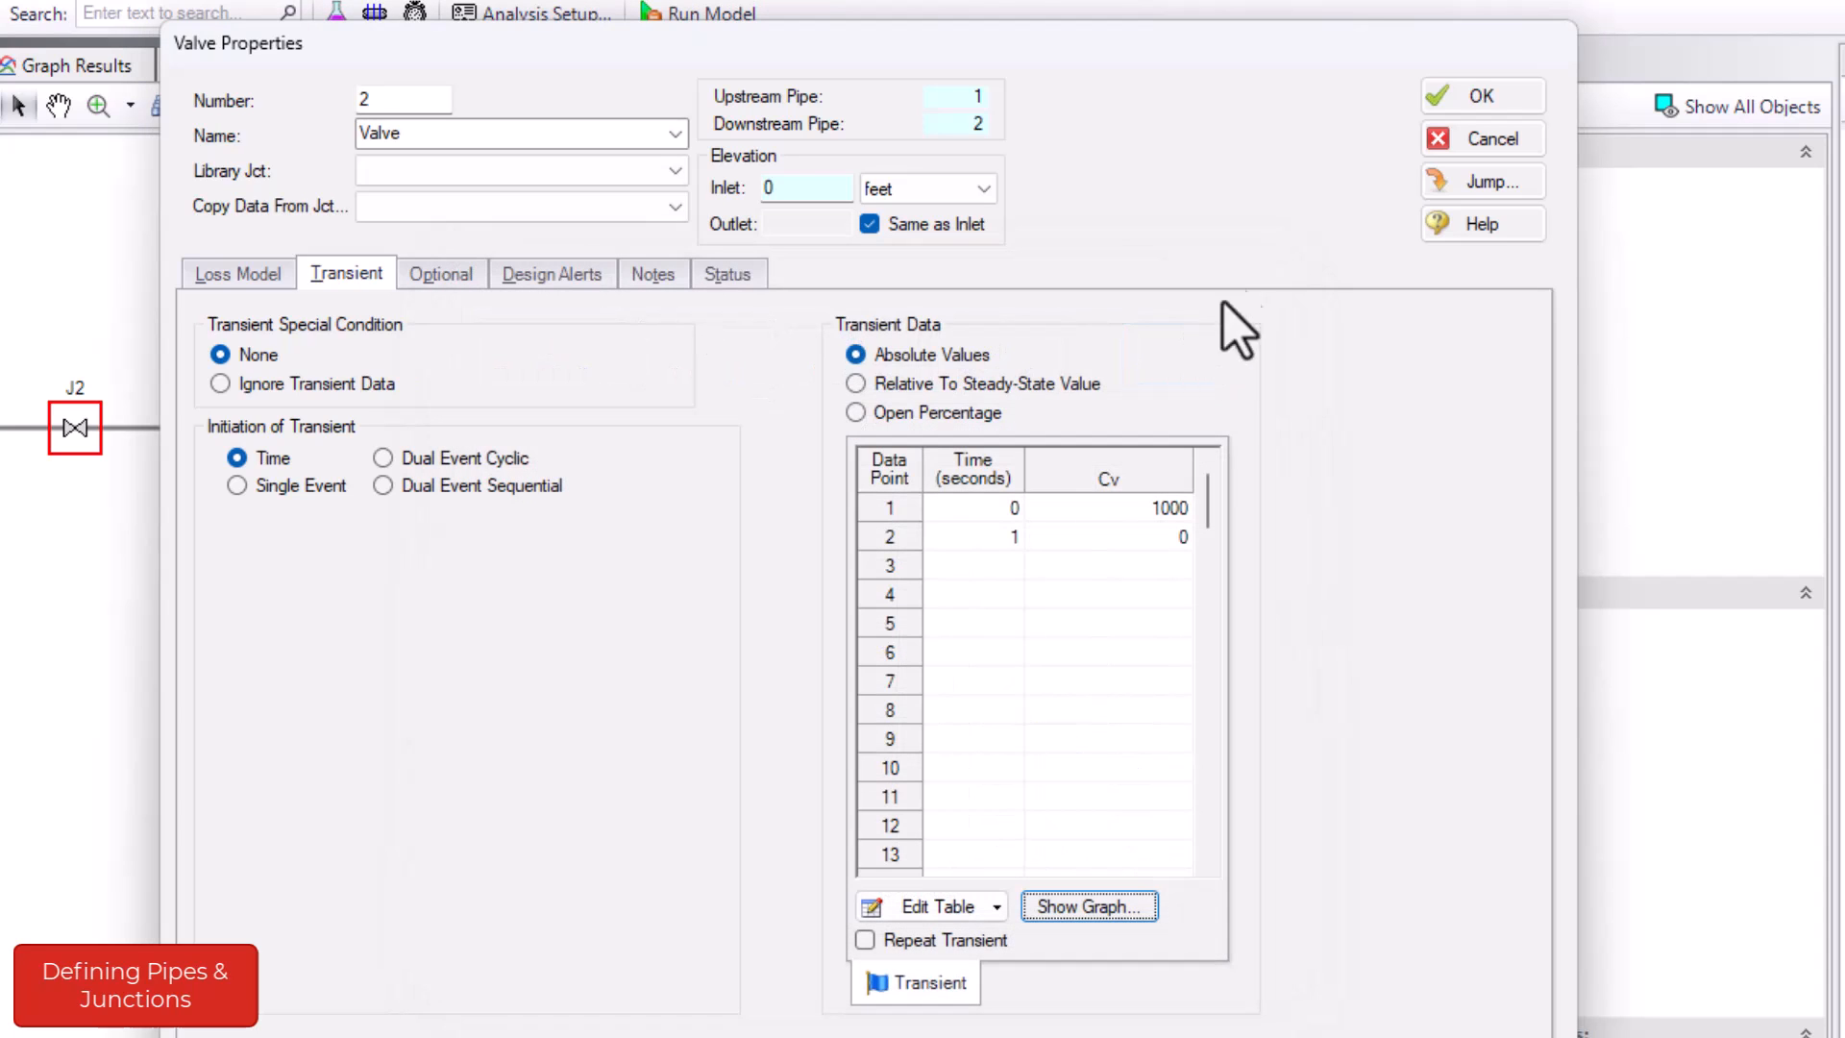
{"action": "left_click", "coordinate": [1479, 101]}
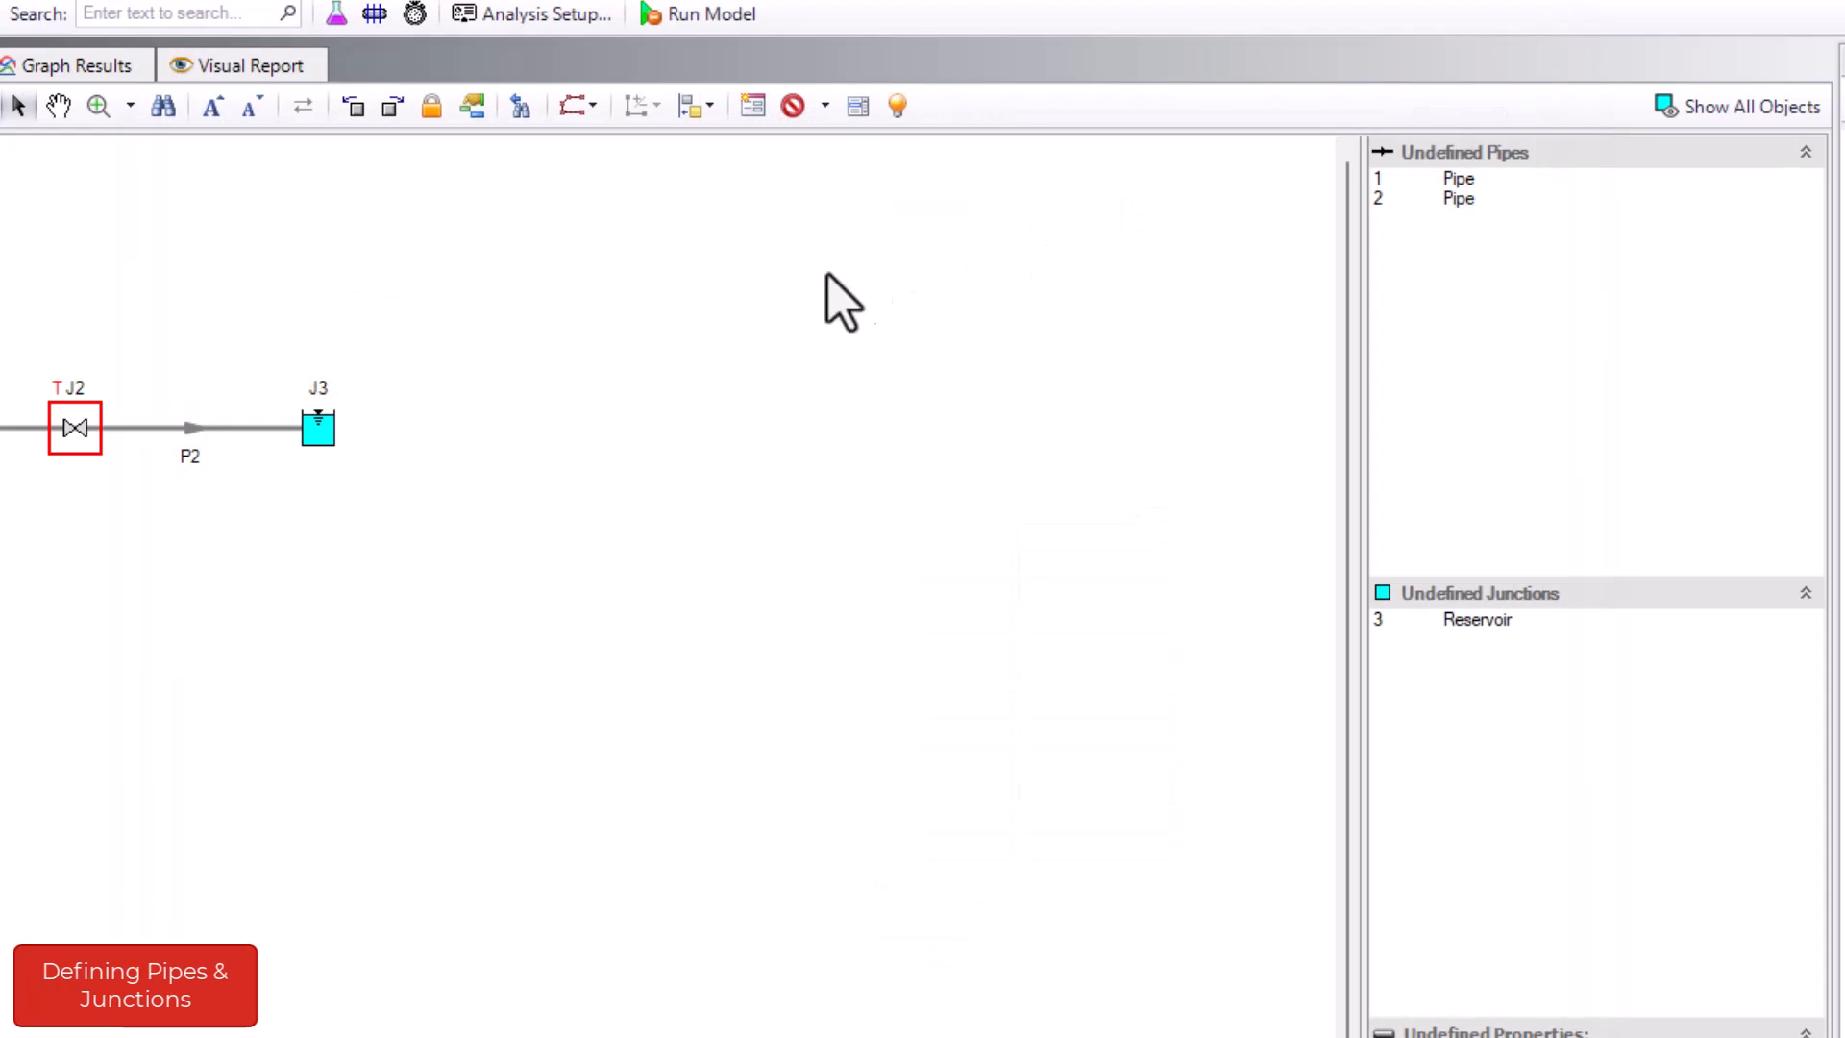
- Set reservoir J3's liquid surface elevation to 5 feet and its pipe depth to 5 feet
{"action": "double_click", "coordinate": [319, 428]}
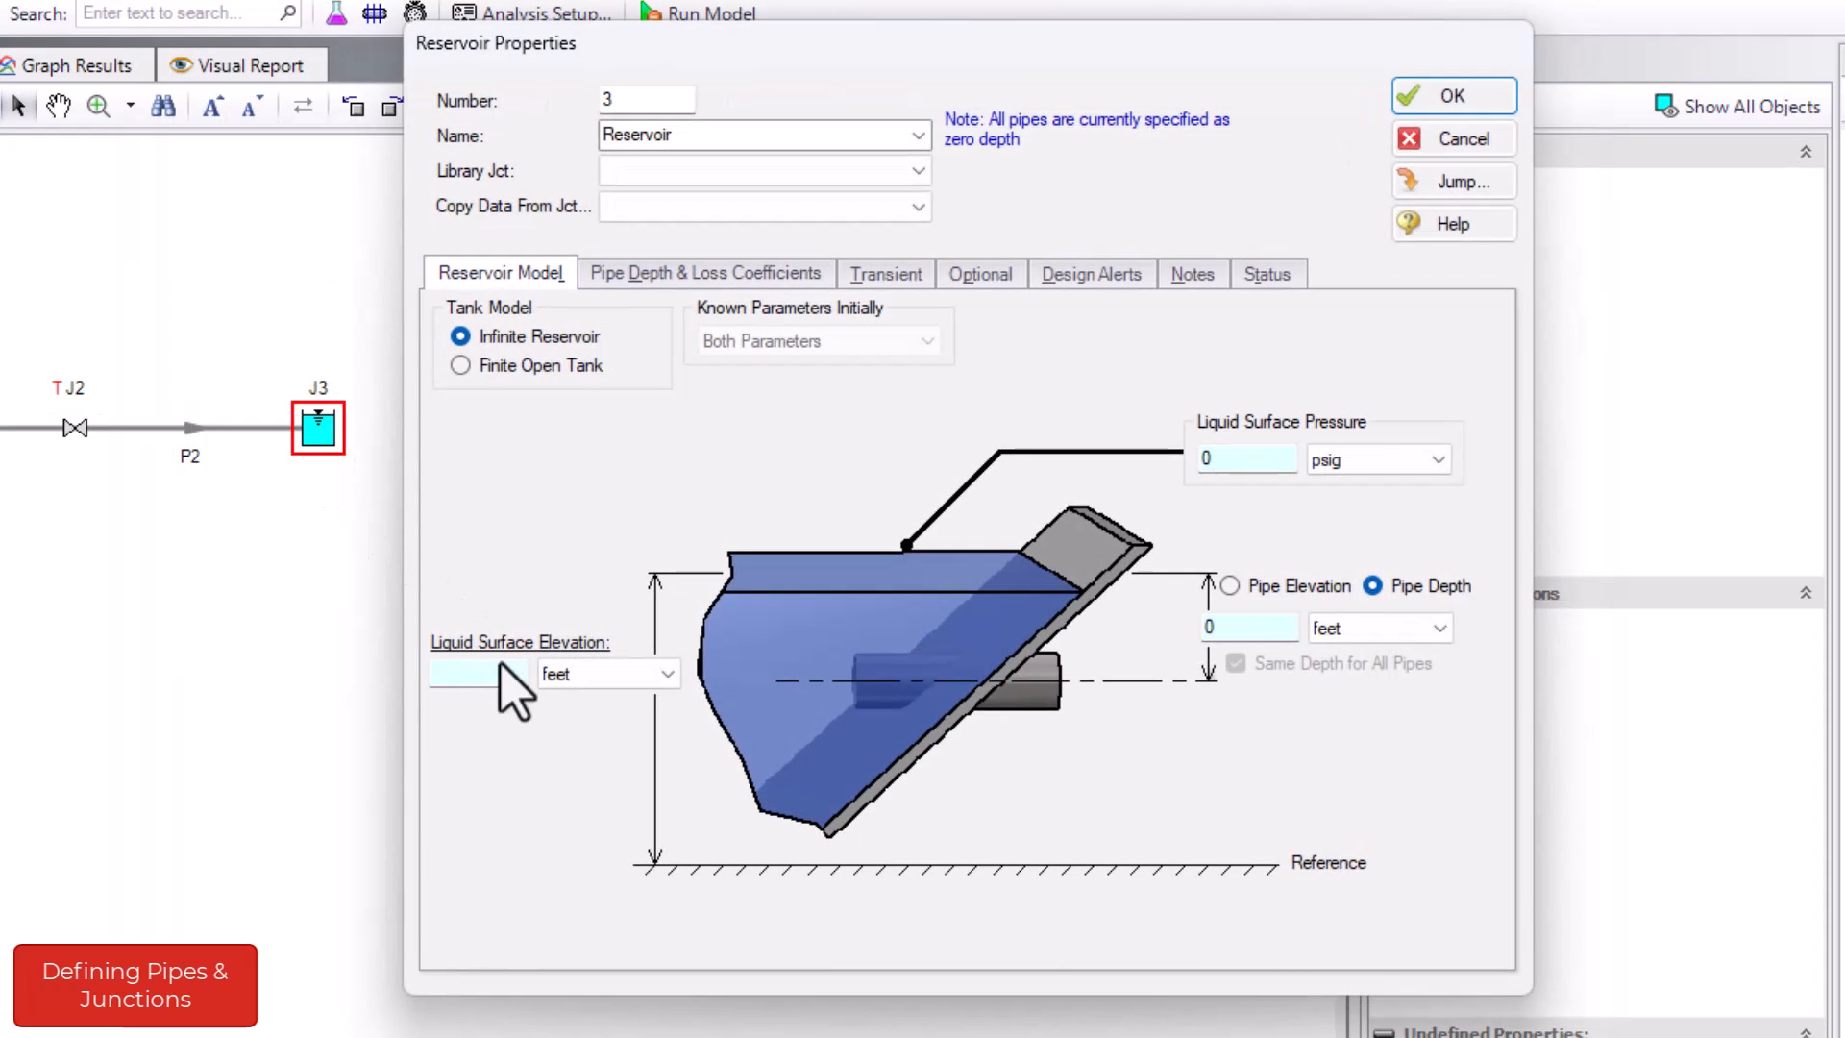
{"action": "left_click", "coordinate": [490, 673]}
{"action": "type", "text": "5"}
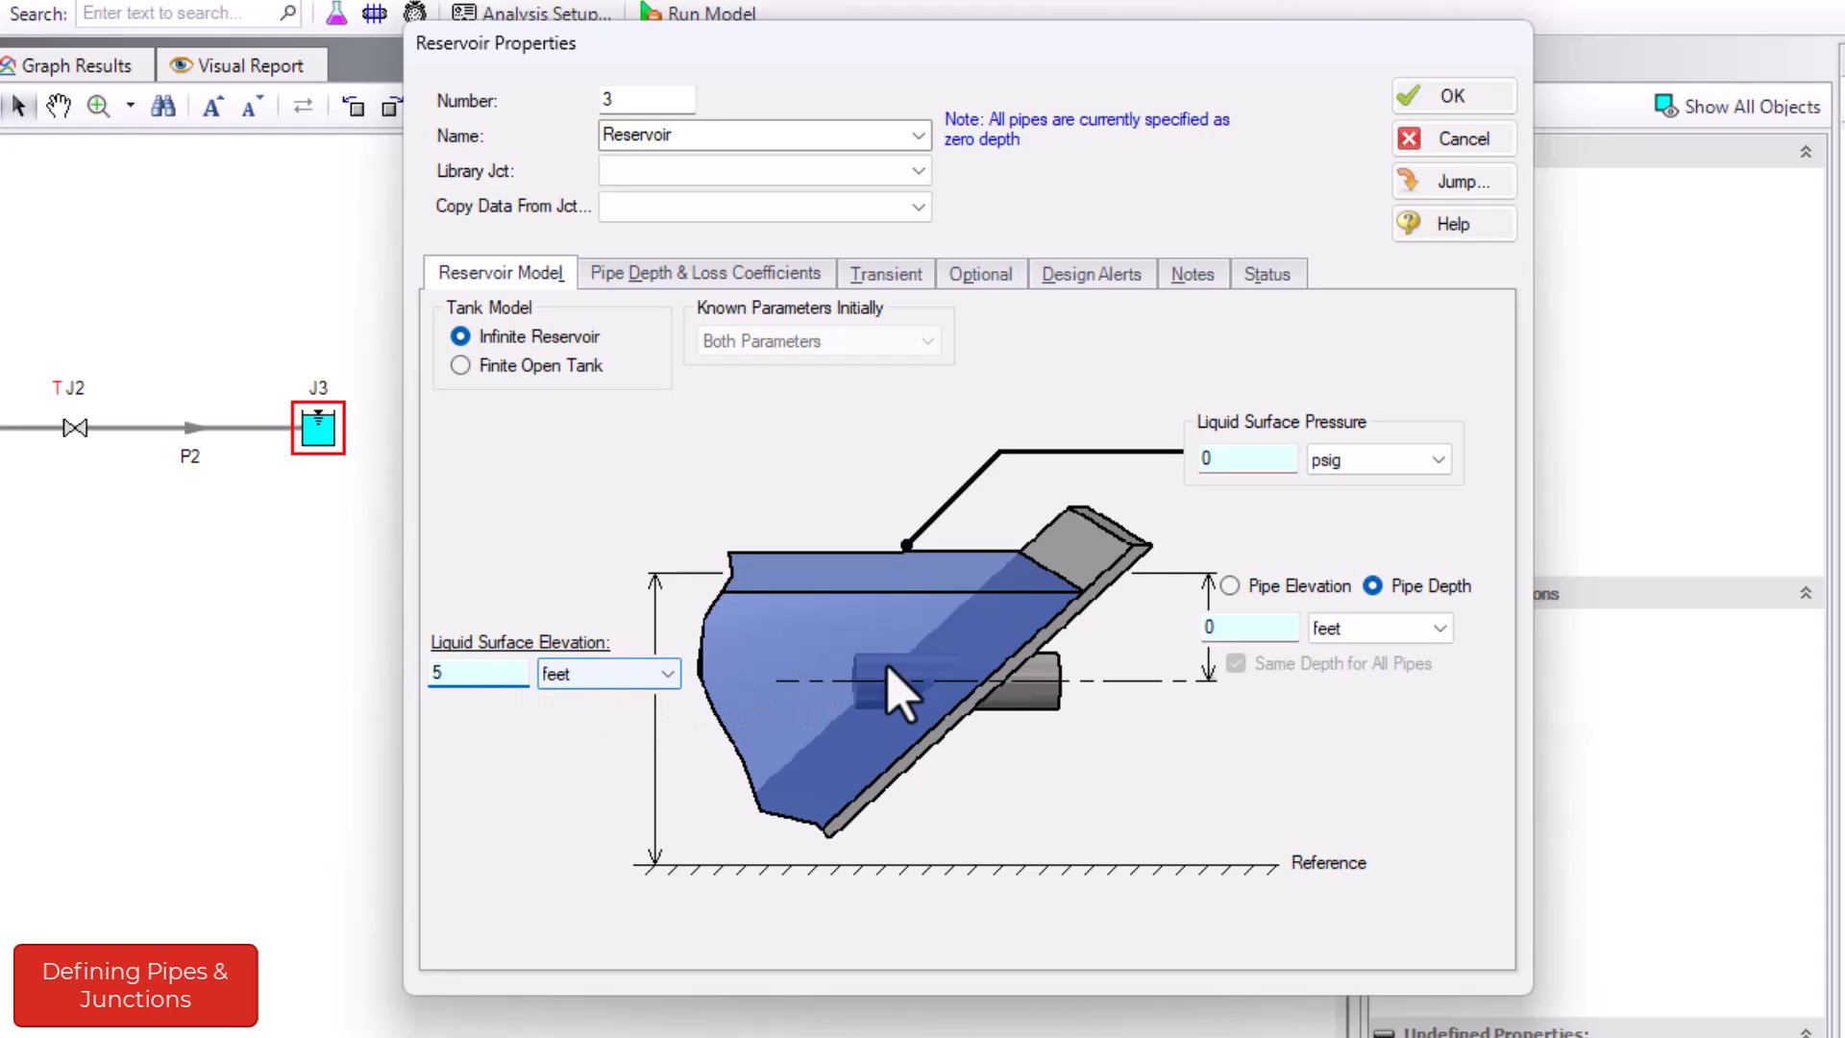
{"action": "left_click", "coordinate": [1215, 627]}
{"action": "type", "text": "5"}
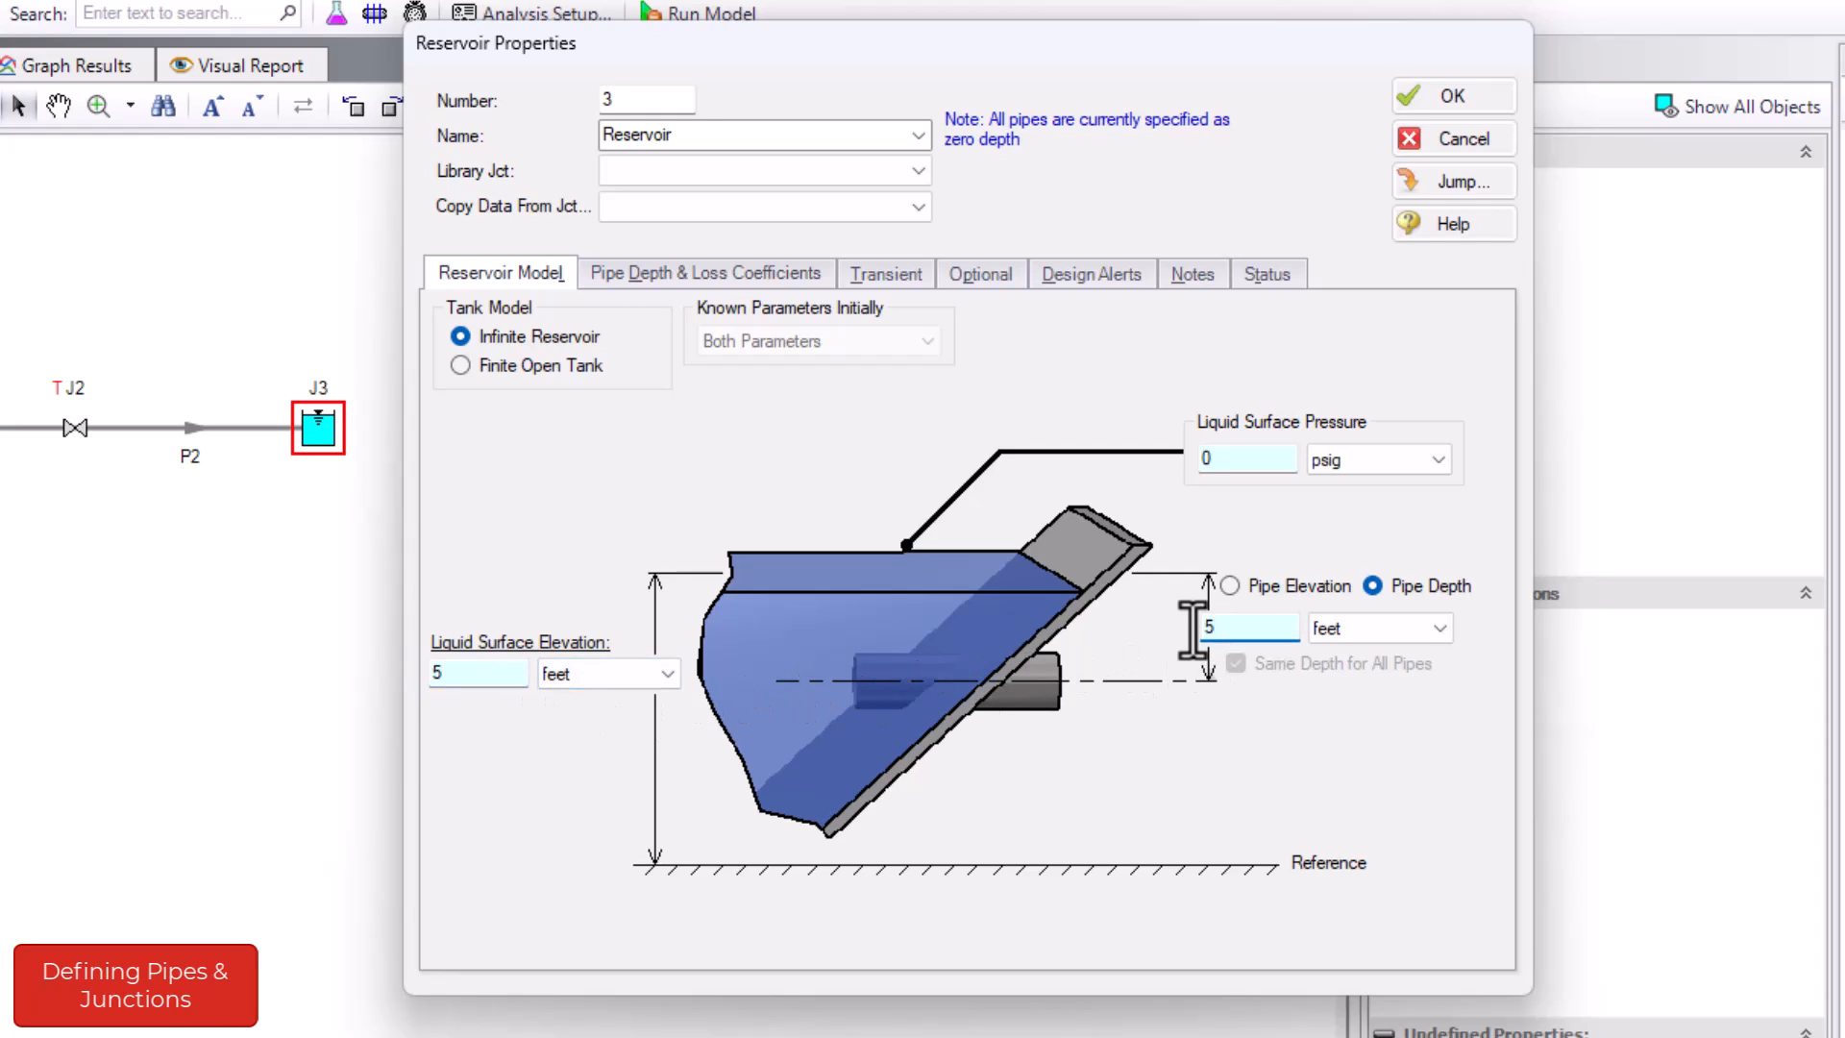
{"action": "left_click", "coordinate": [1432, 100]}
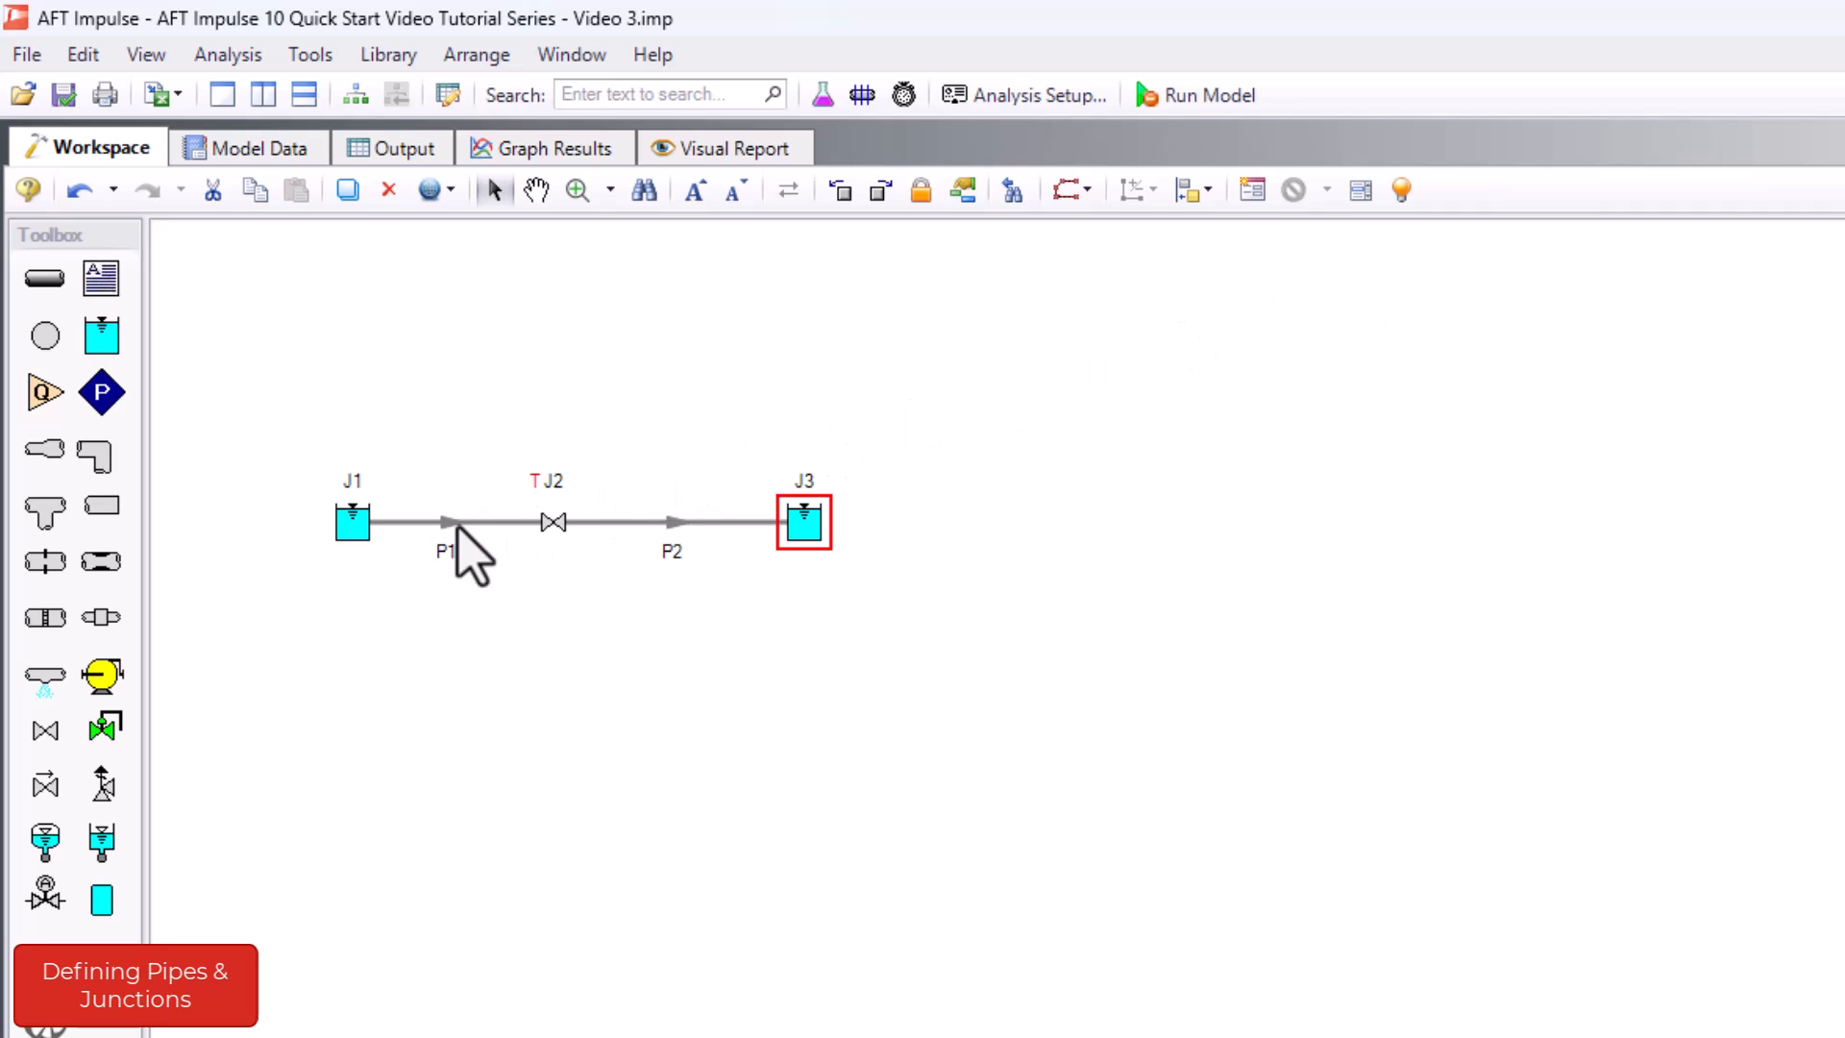
- Define pipe P1 as Steel - ANSI, size 12 inch, with a length of 240 feet
{"action": "double_click", "coordinate": [459, 526]}
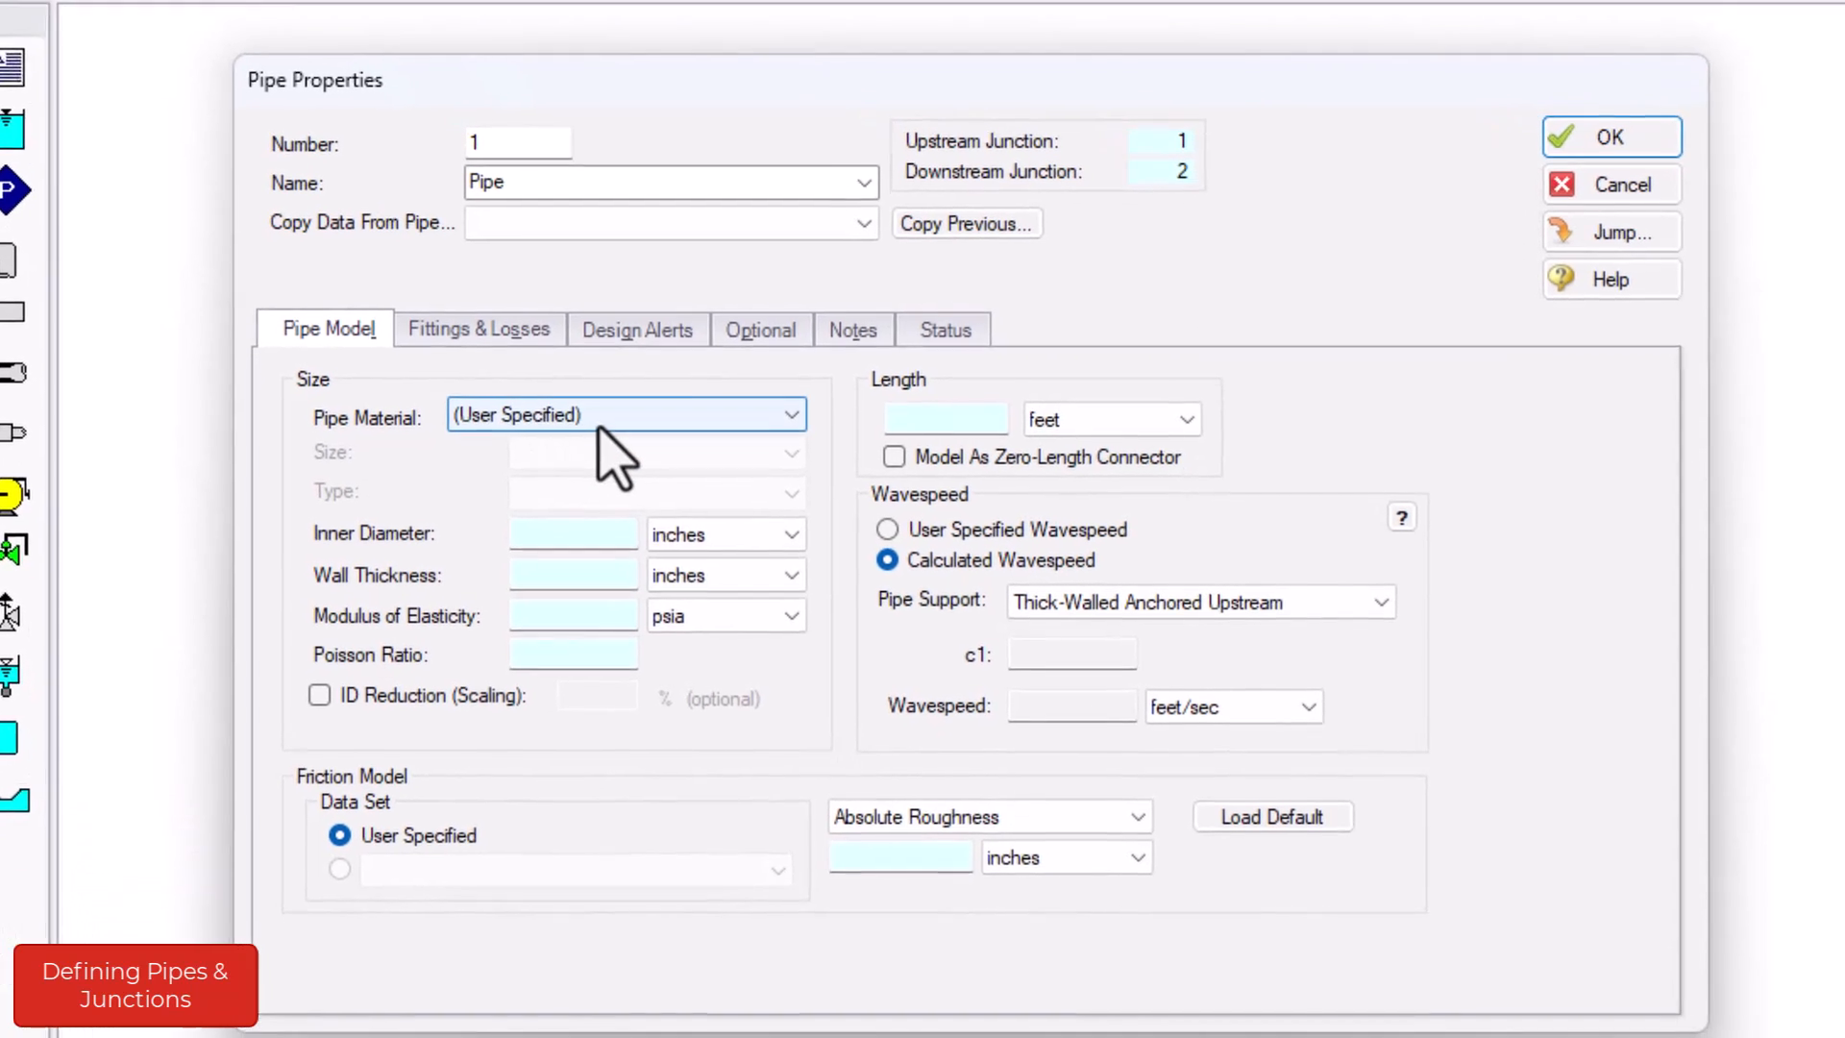
{"action": "left_click", "coordinate": [645, 602]}
{"action": "scroll", "coordinate": [608, 555], "scroll_direction": "down", "scroll_amount": 2}
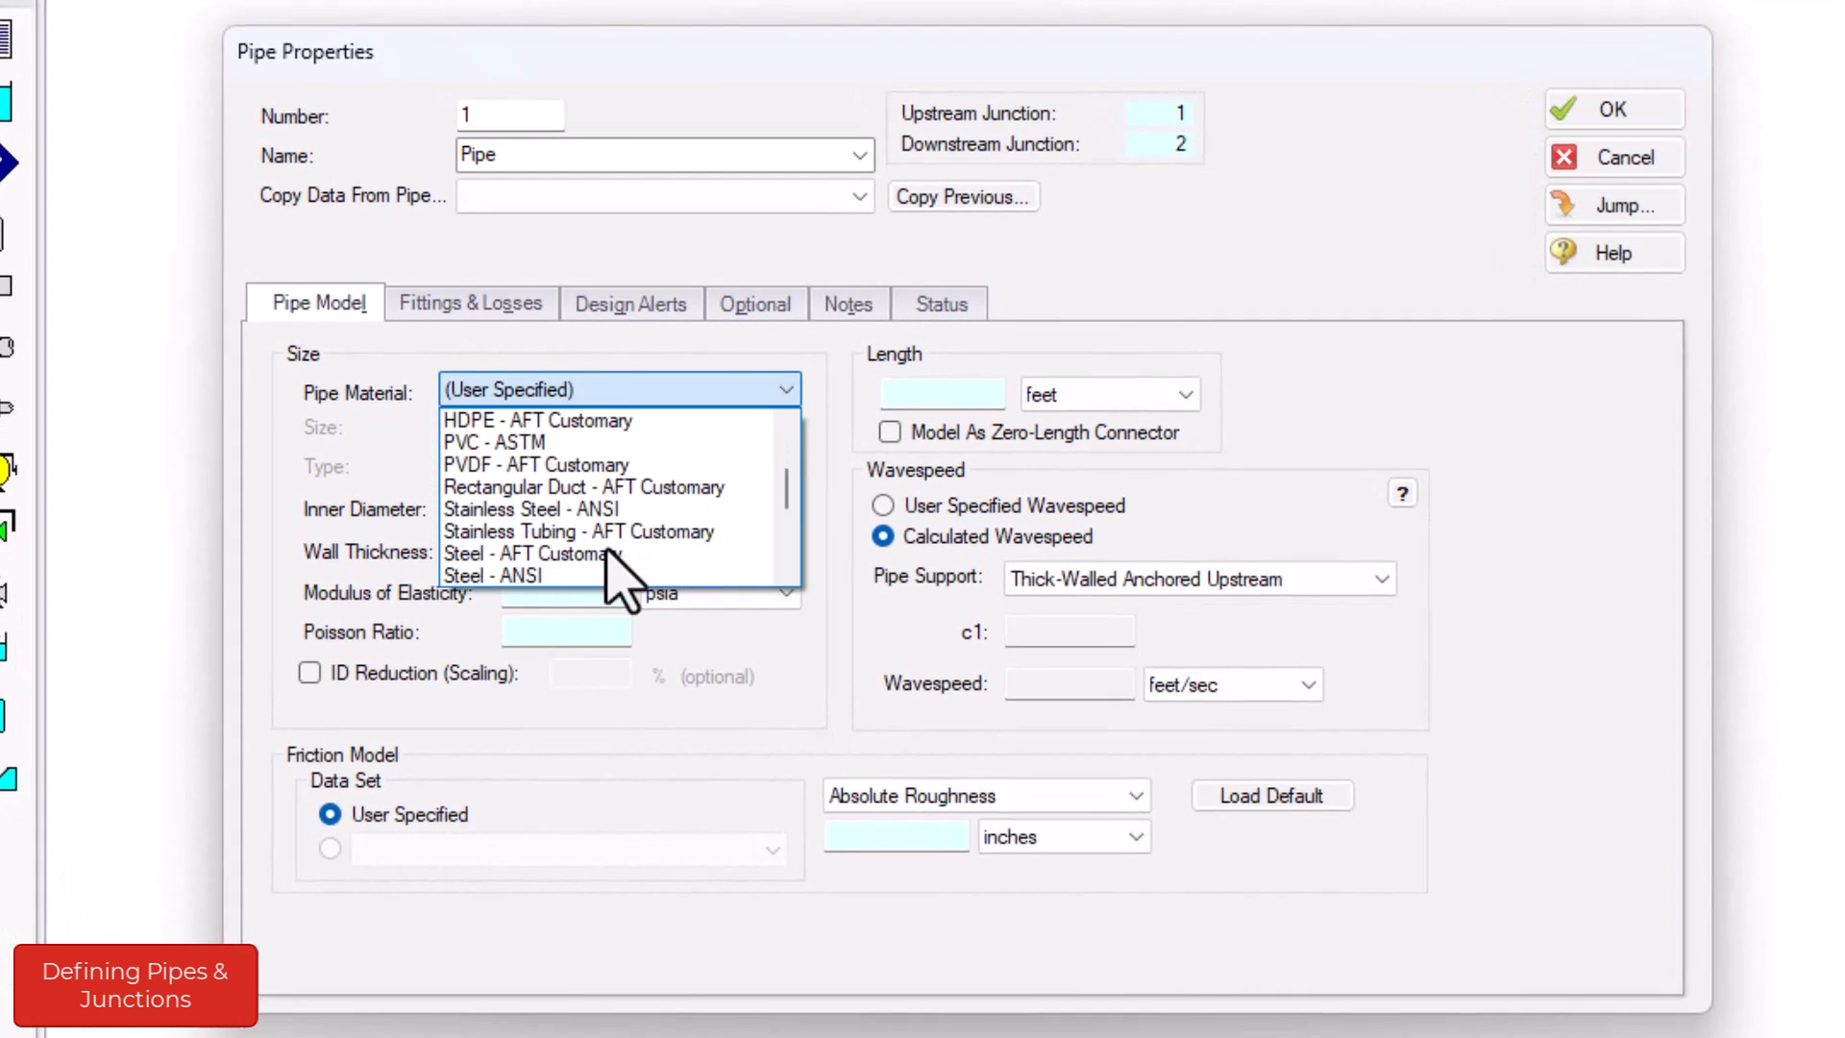
{"action": "left_click", "coordinate": [599, 576]}
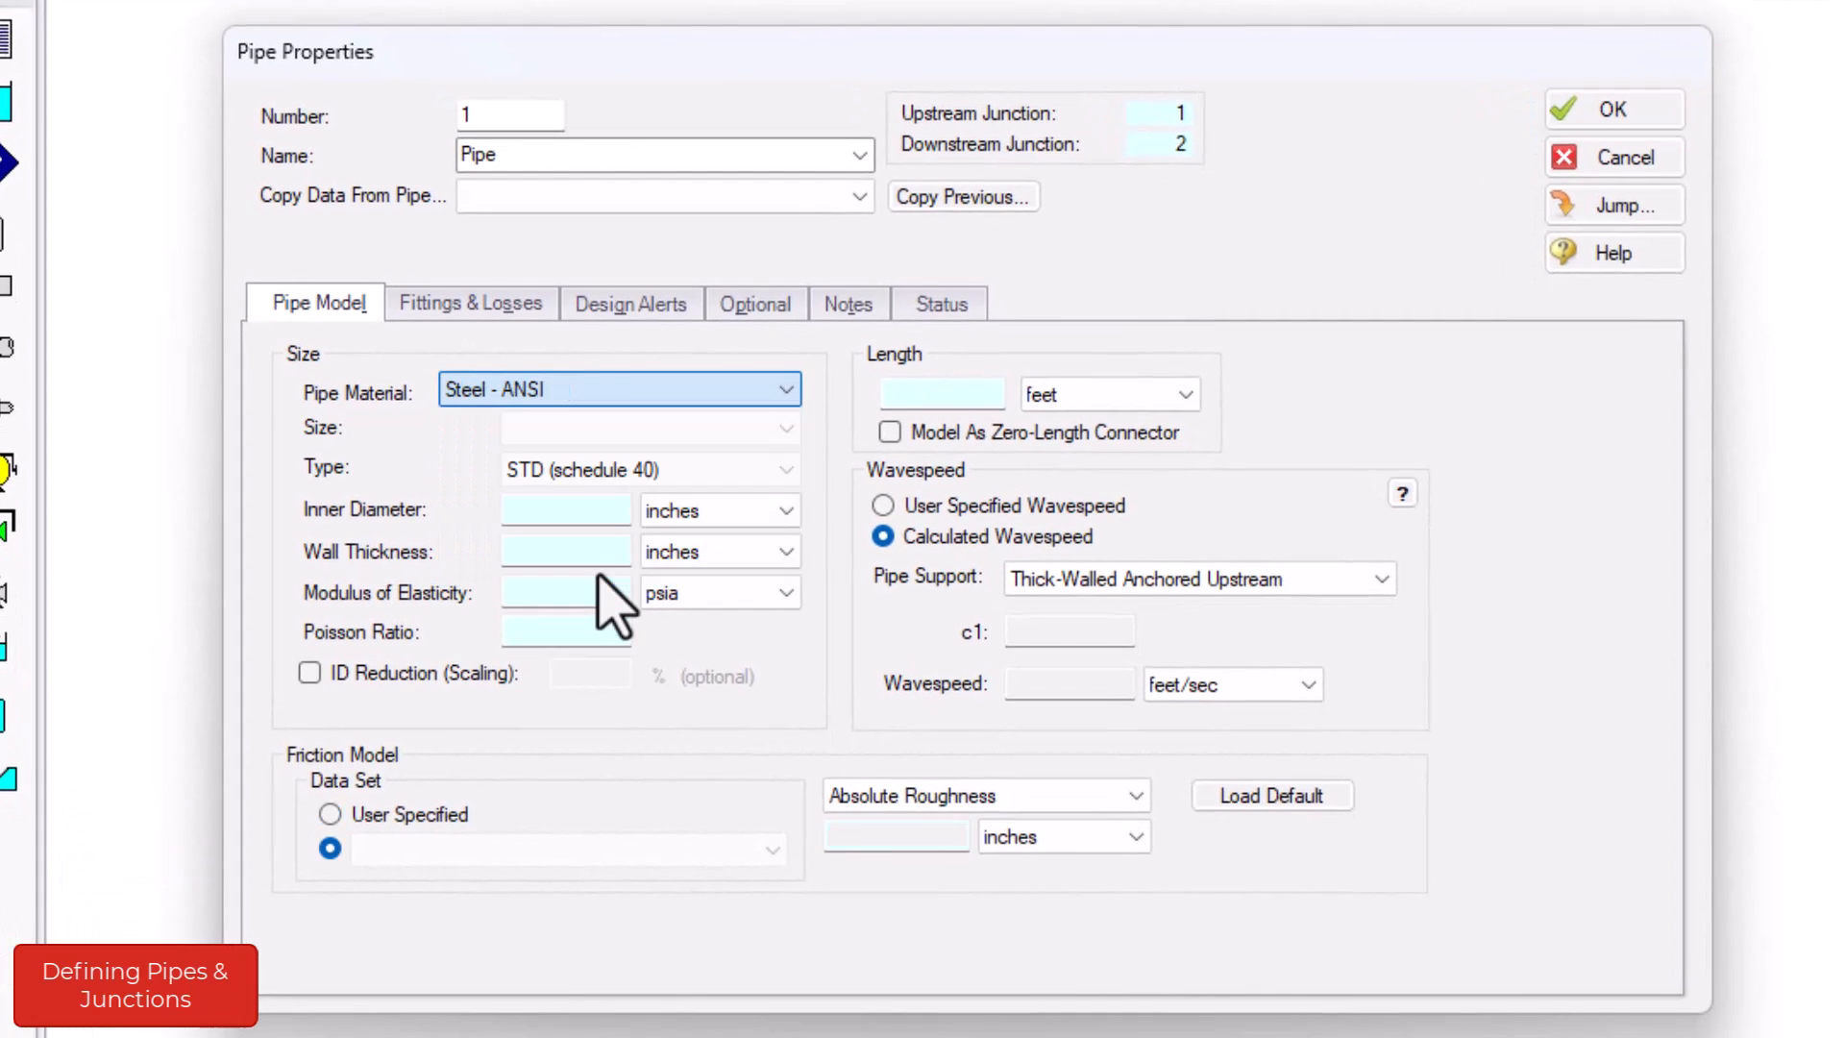
{"action": "left_click", "coordinate": [608, 428]}
{"action": "scroll", "coordinate": [615, 601], "scroll_direction": "down", "scroll_amount": 4}
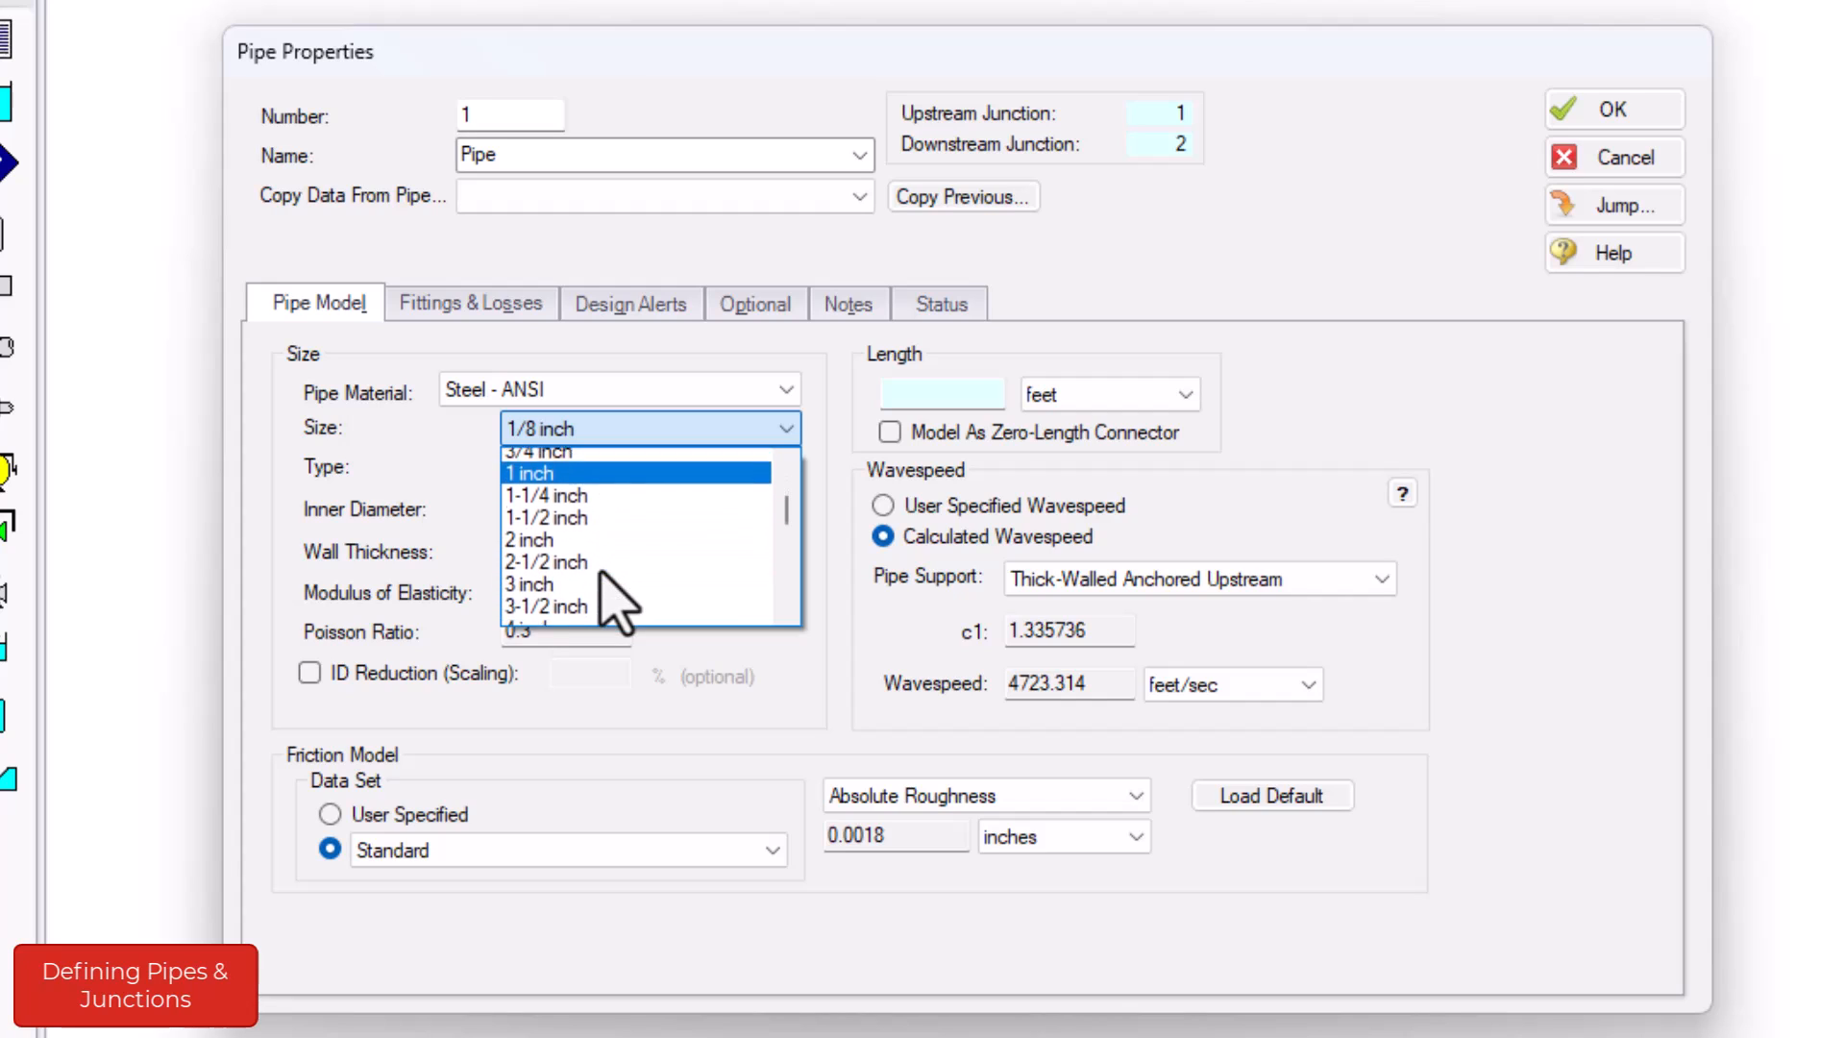
{"action": "left_click", "coordinate": [603, 577]}
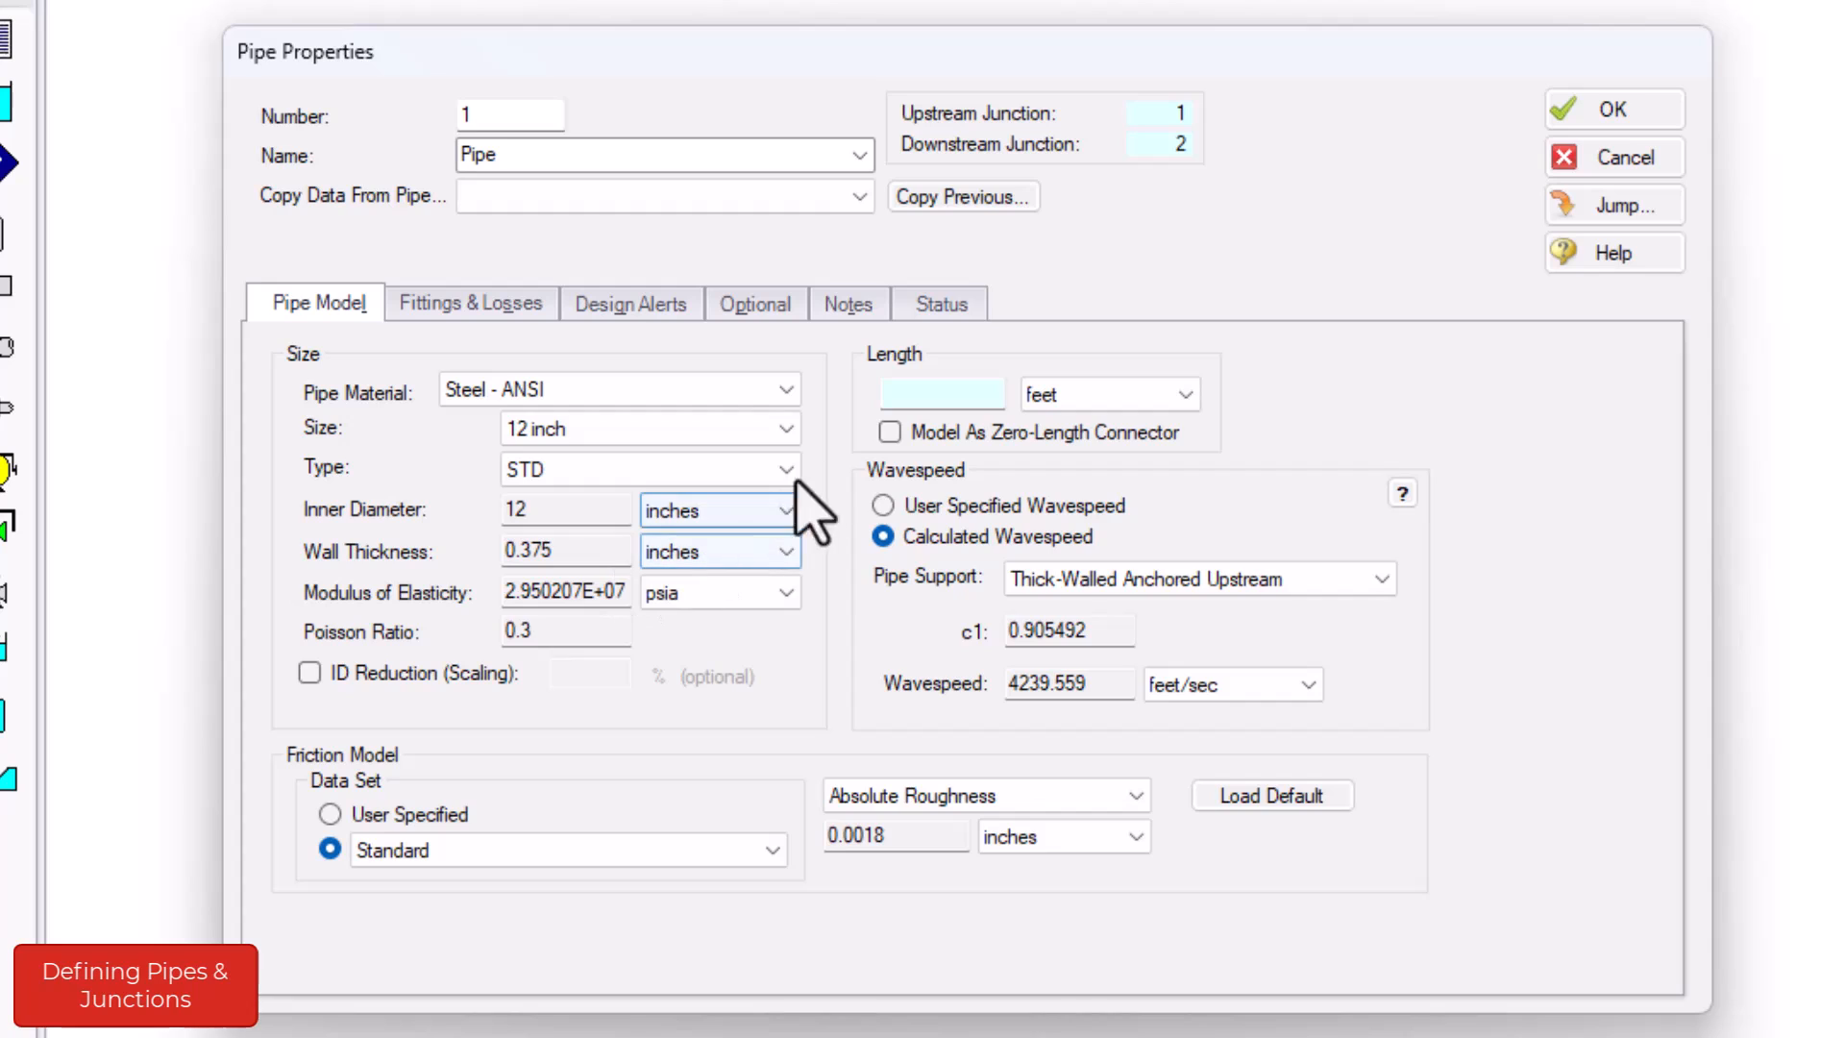
{"action": "left_click", "coordinate": [946, 394]}
{"action": "type", "text": "240"}
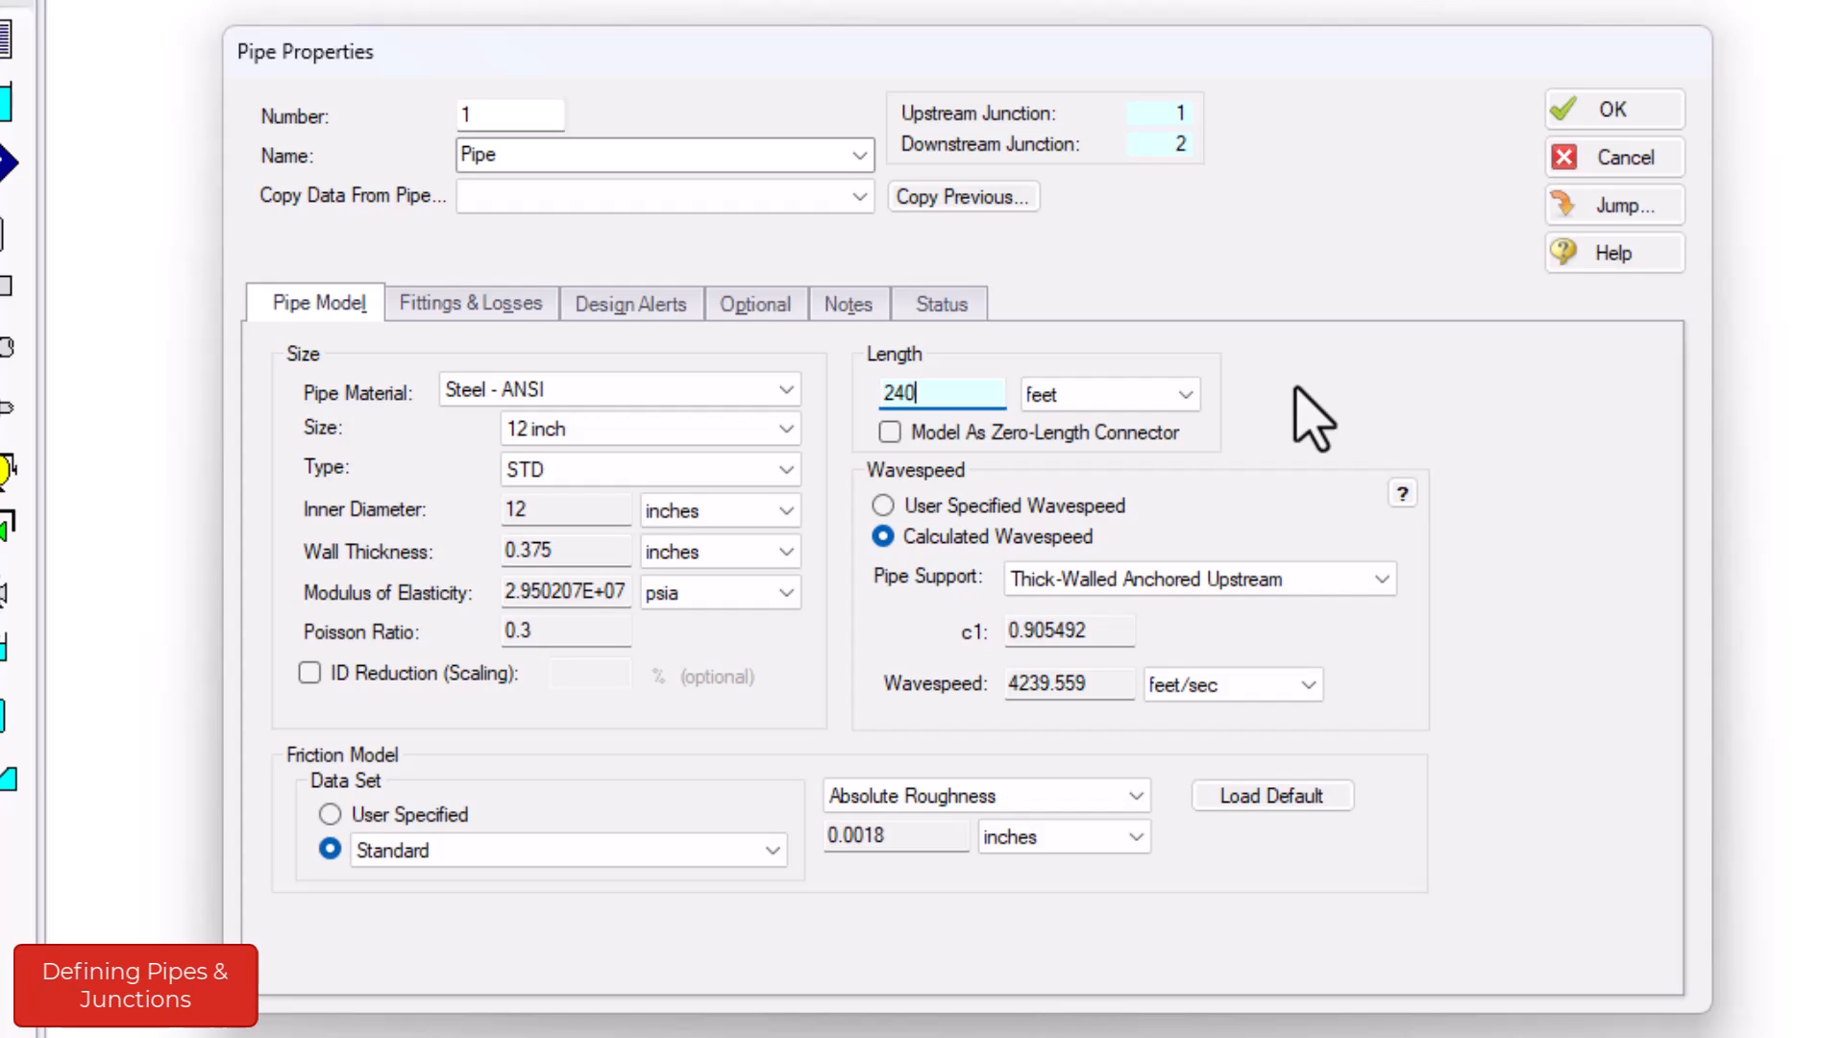
{"action": "left_click", "coordinate": [1629, 123]}
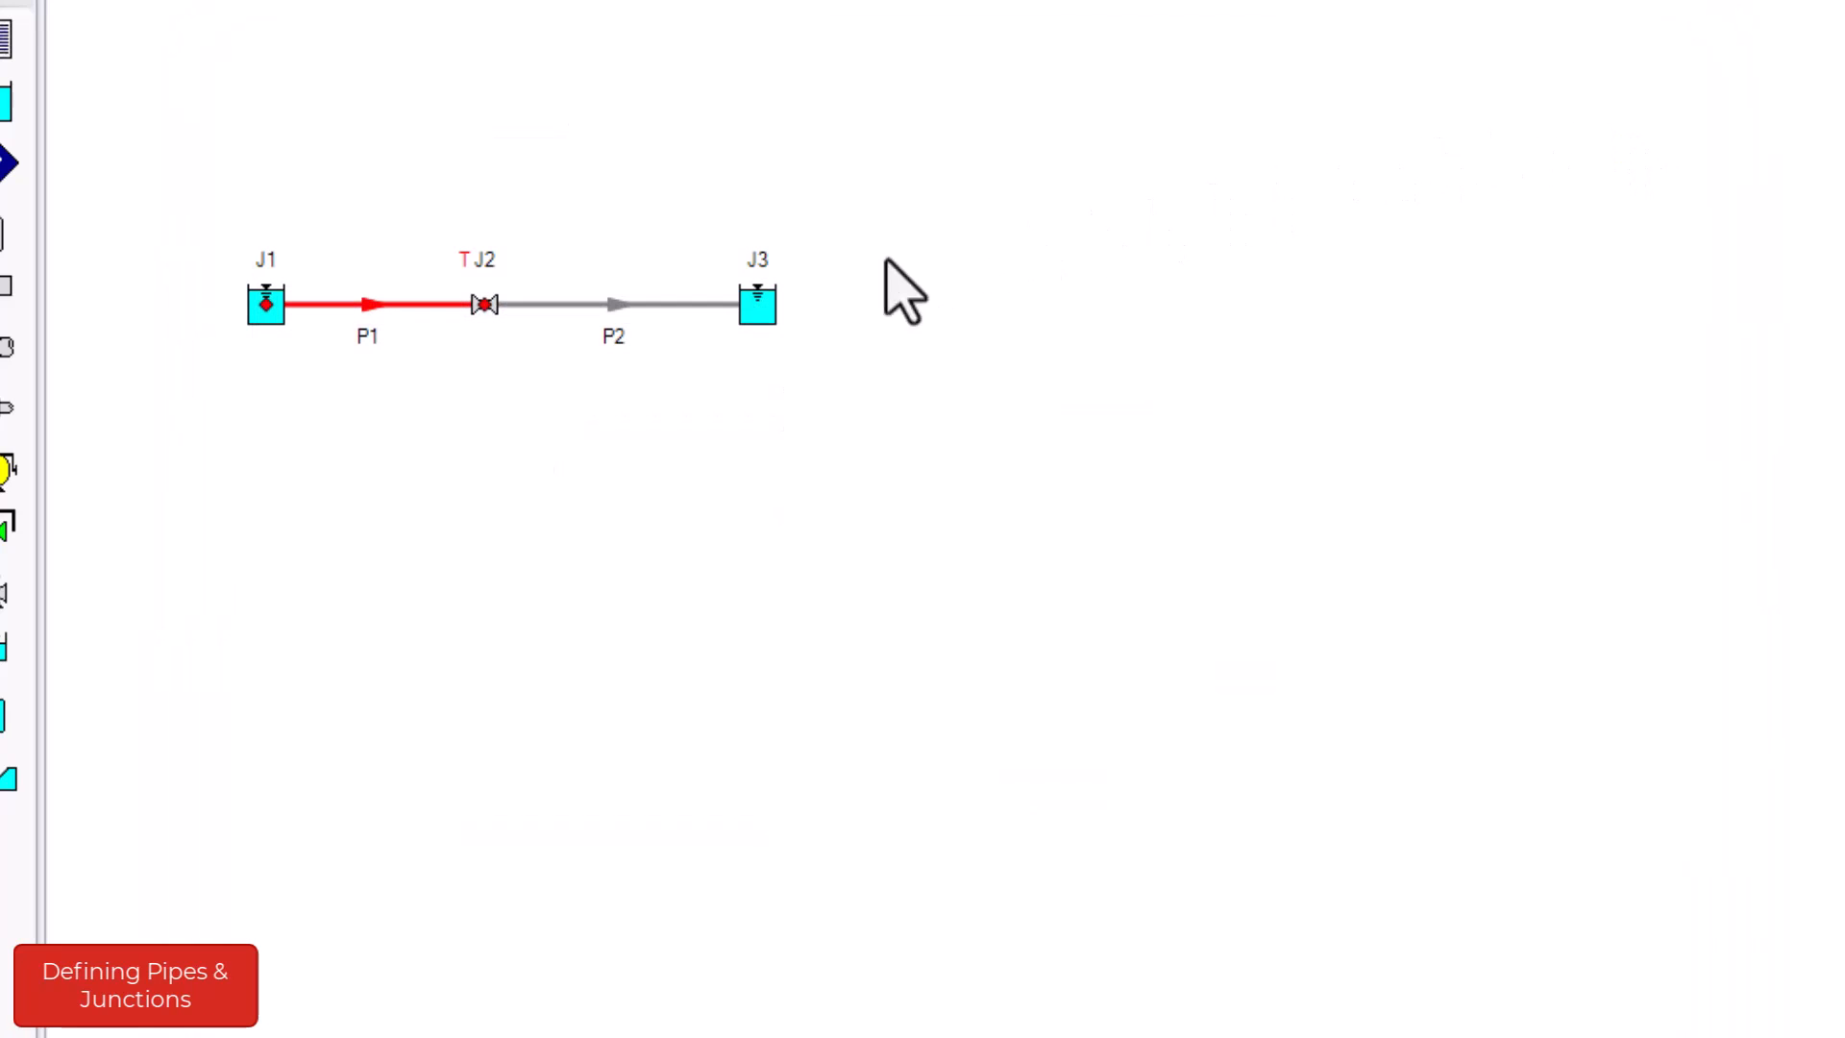
- Set the length of pipe P2, between the valve and the downstream reservoir, to 40 feet
{"action": "left_click", "coordinate": [669, 308]}
{"action": "double_click", "coordinate": [669, 308]}
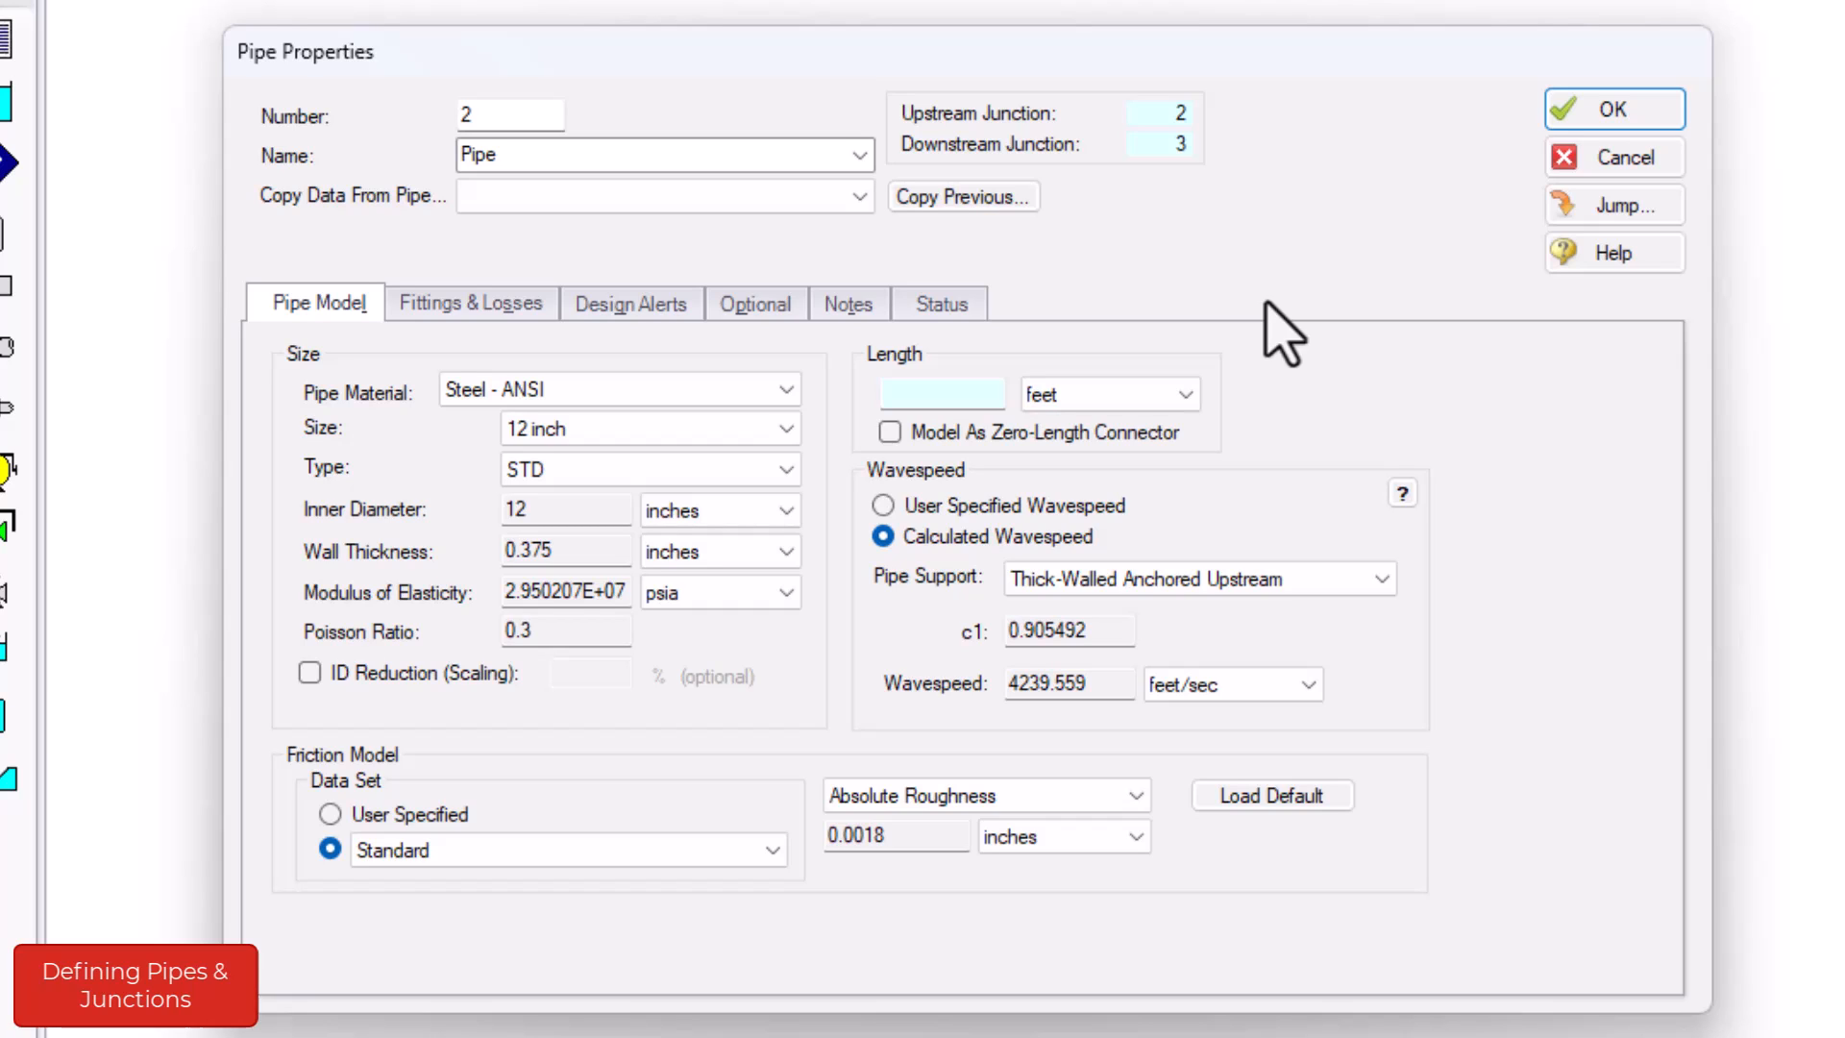
{"action": "left_click", "coordinate": [885, 394]}
{"action": "type", "text": "40"}
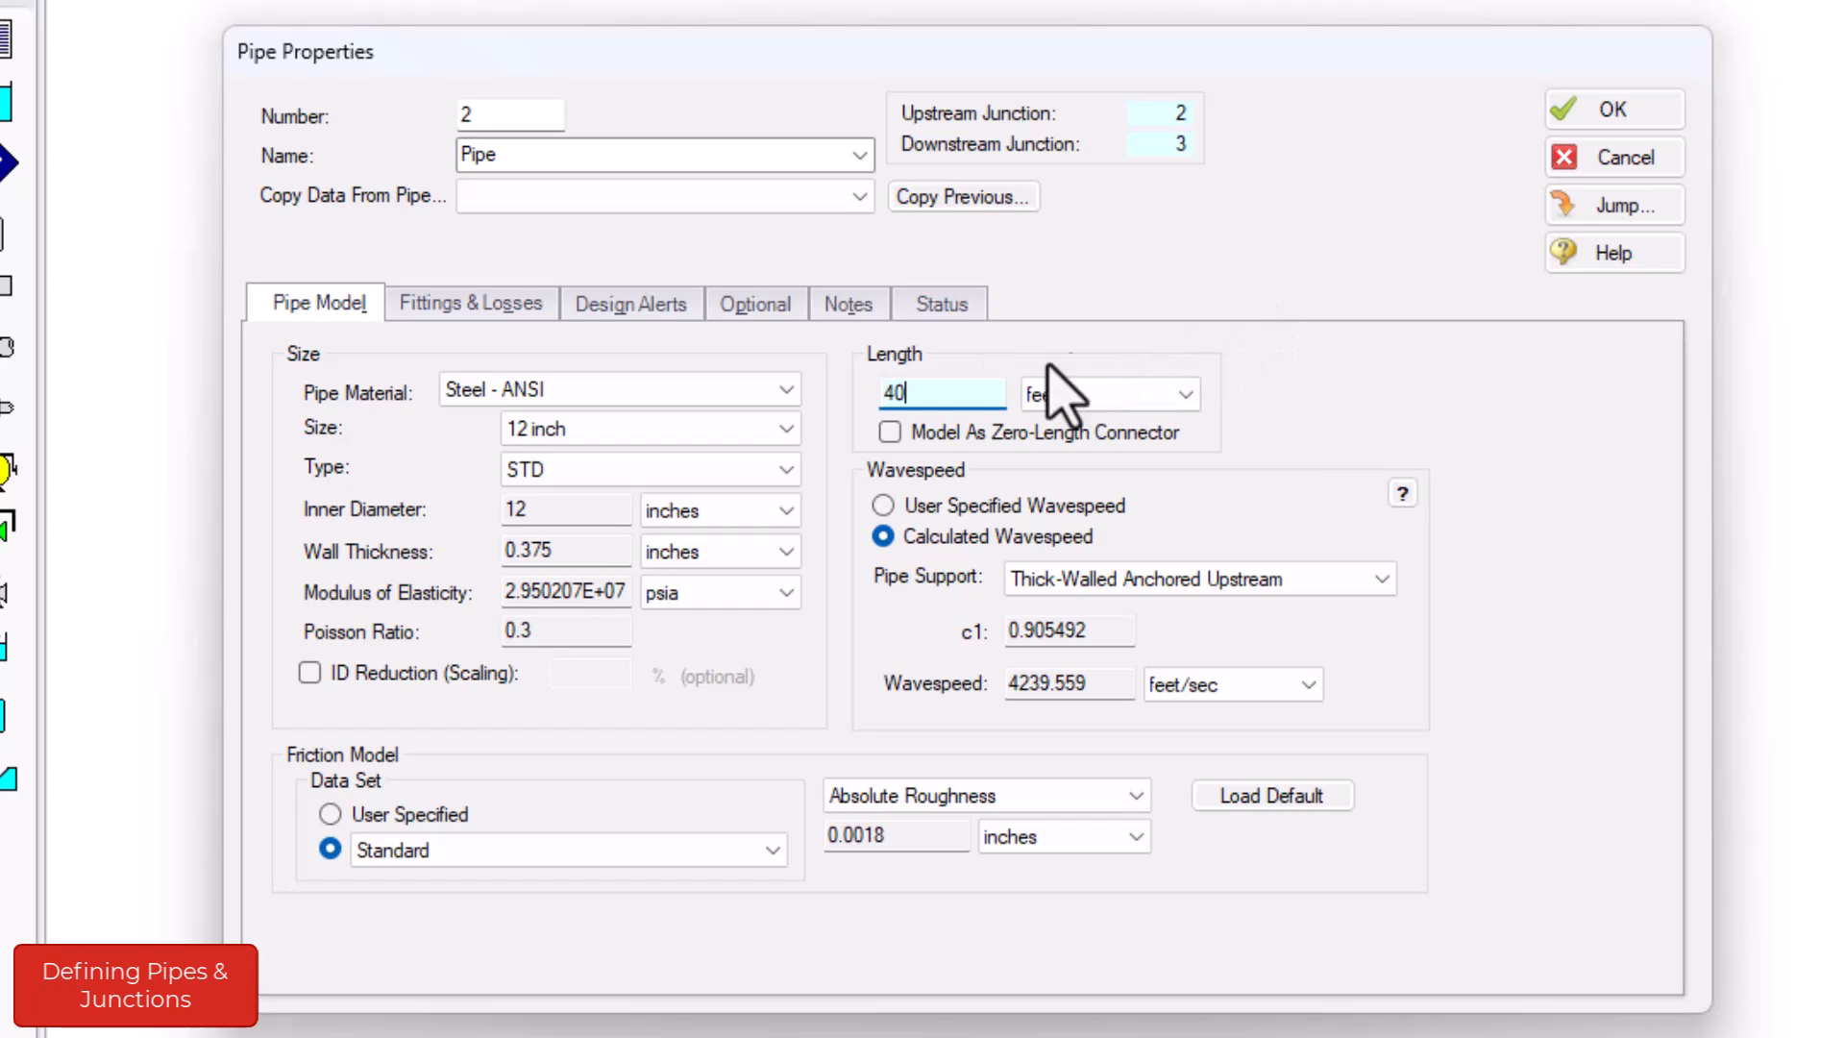
{"action": "left_click", "coordinate": [1597, 125]}
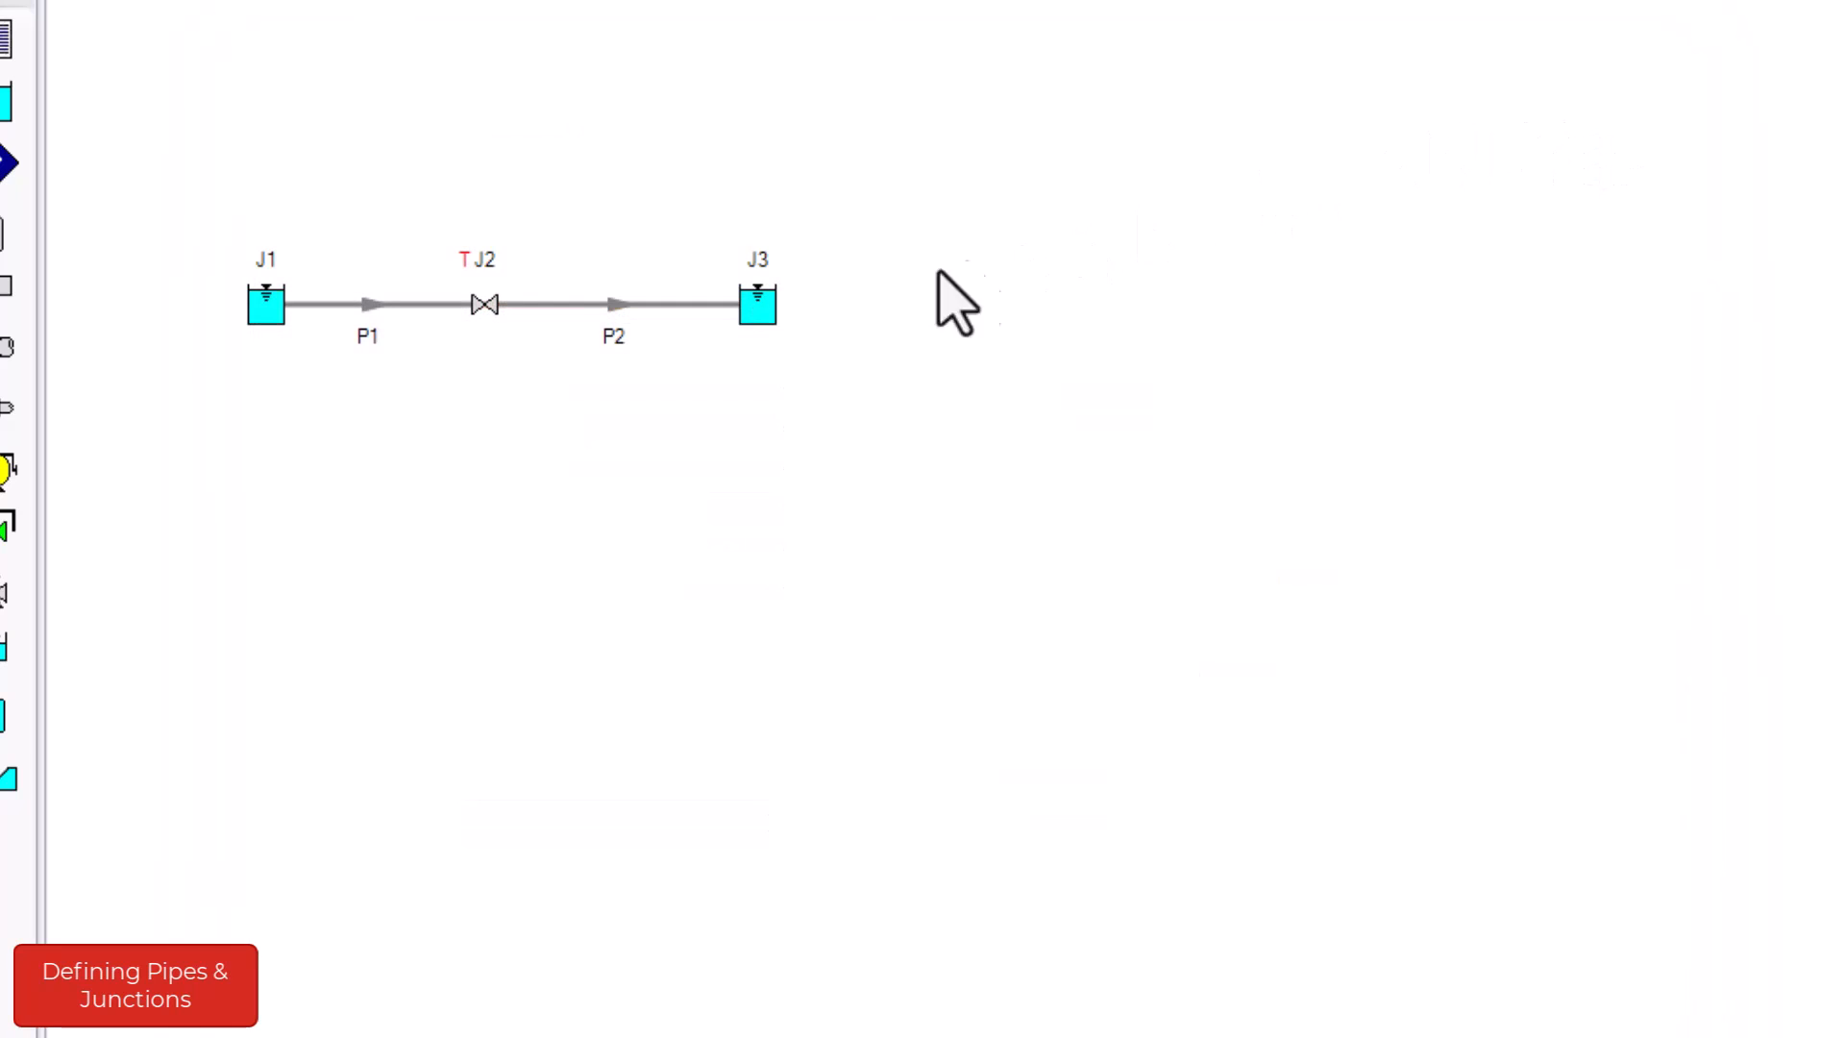
- Inspect the input summary of reservoir J3 in the workspace
{"action": "left_click", "coordinate": [769, 325]}
{"action": "mouse_move", "coordinate": [769, 325]}
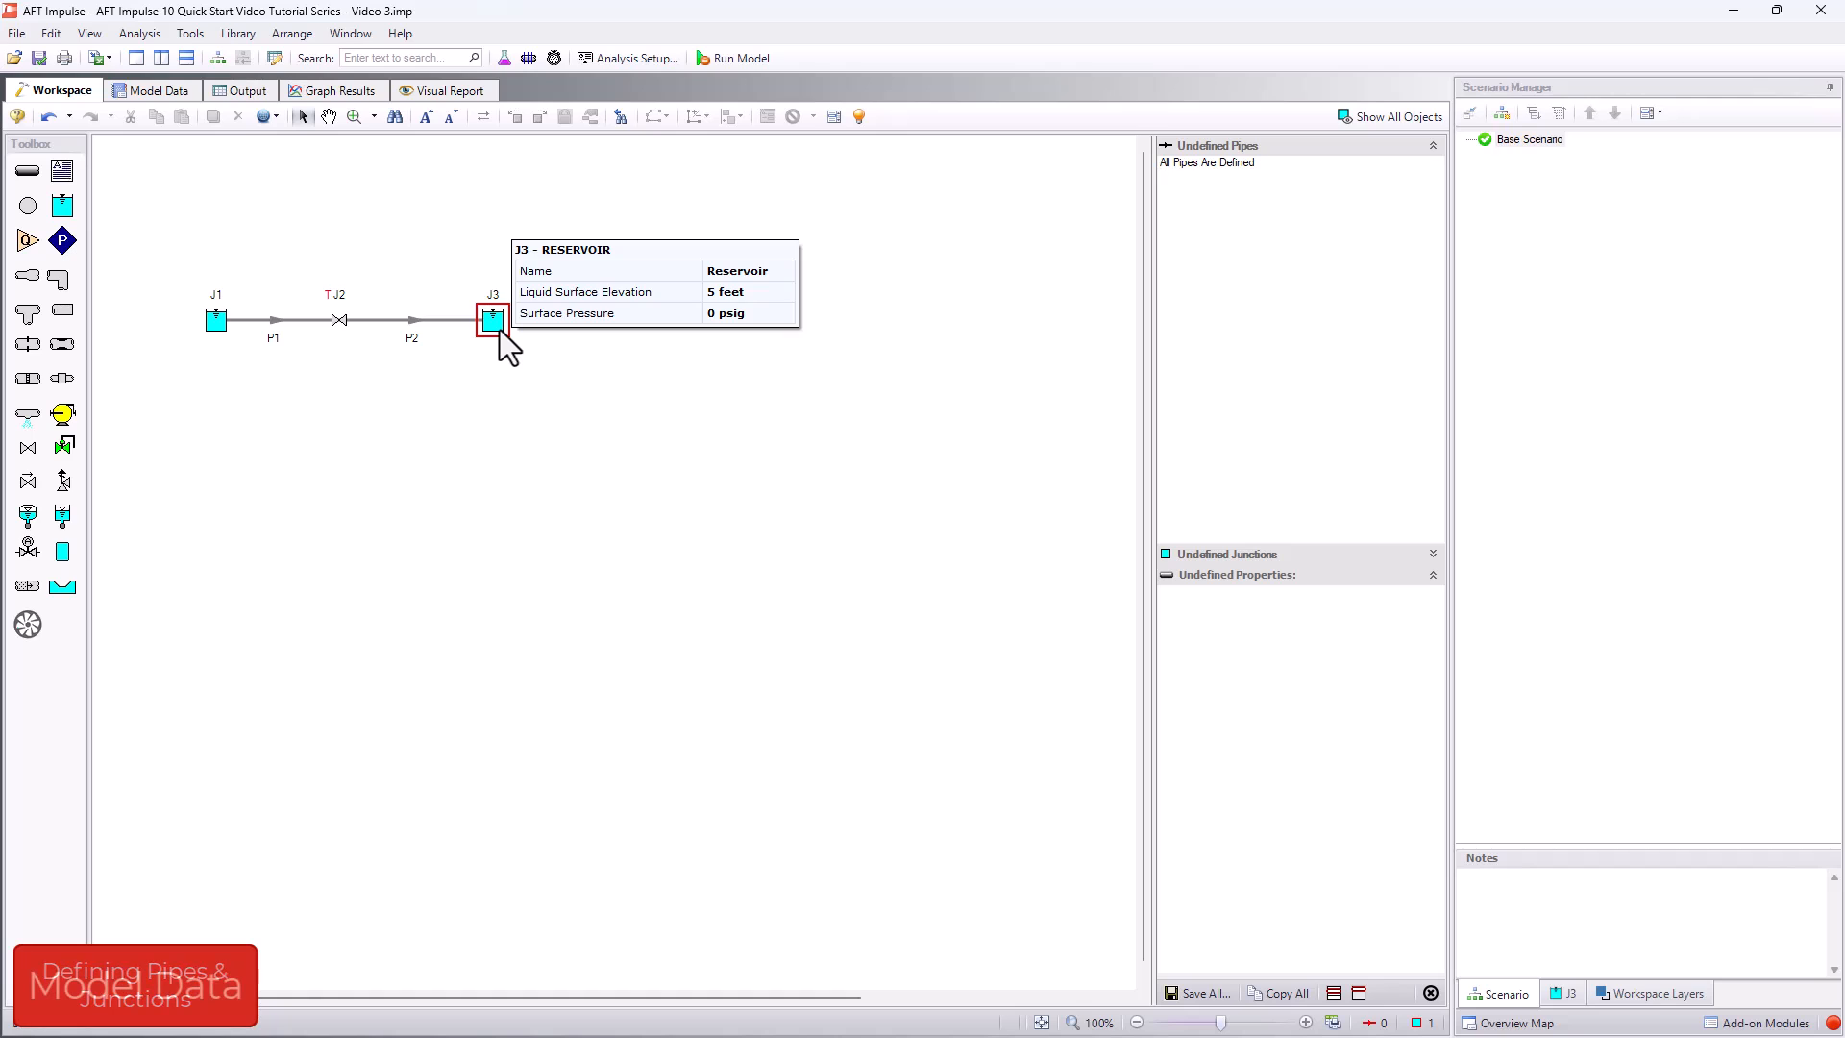
{"action": "left_click", "coordinate": [499, 330]}
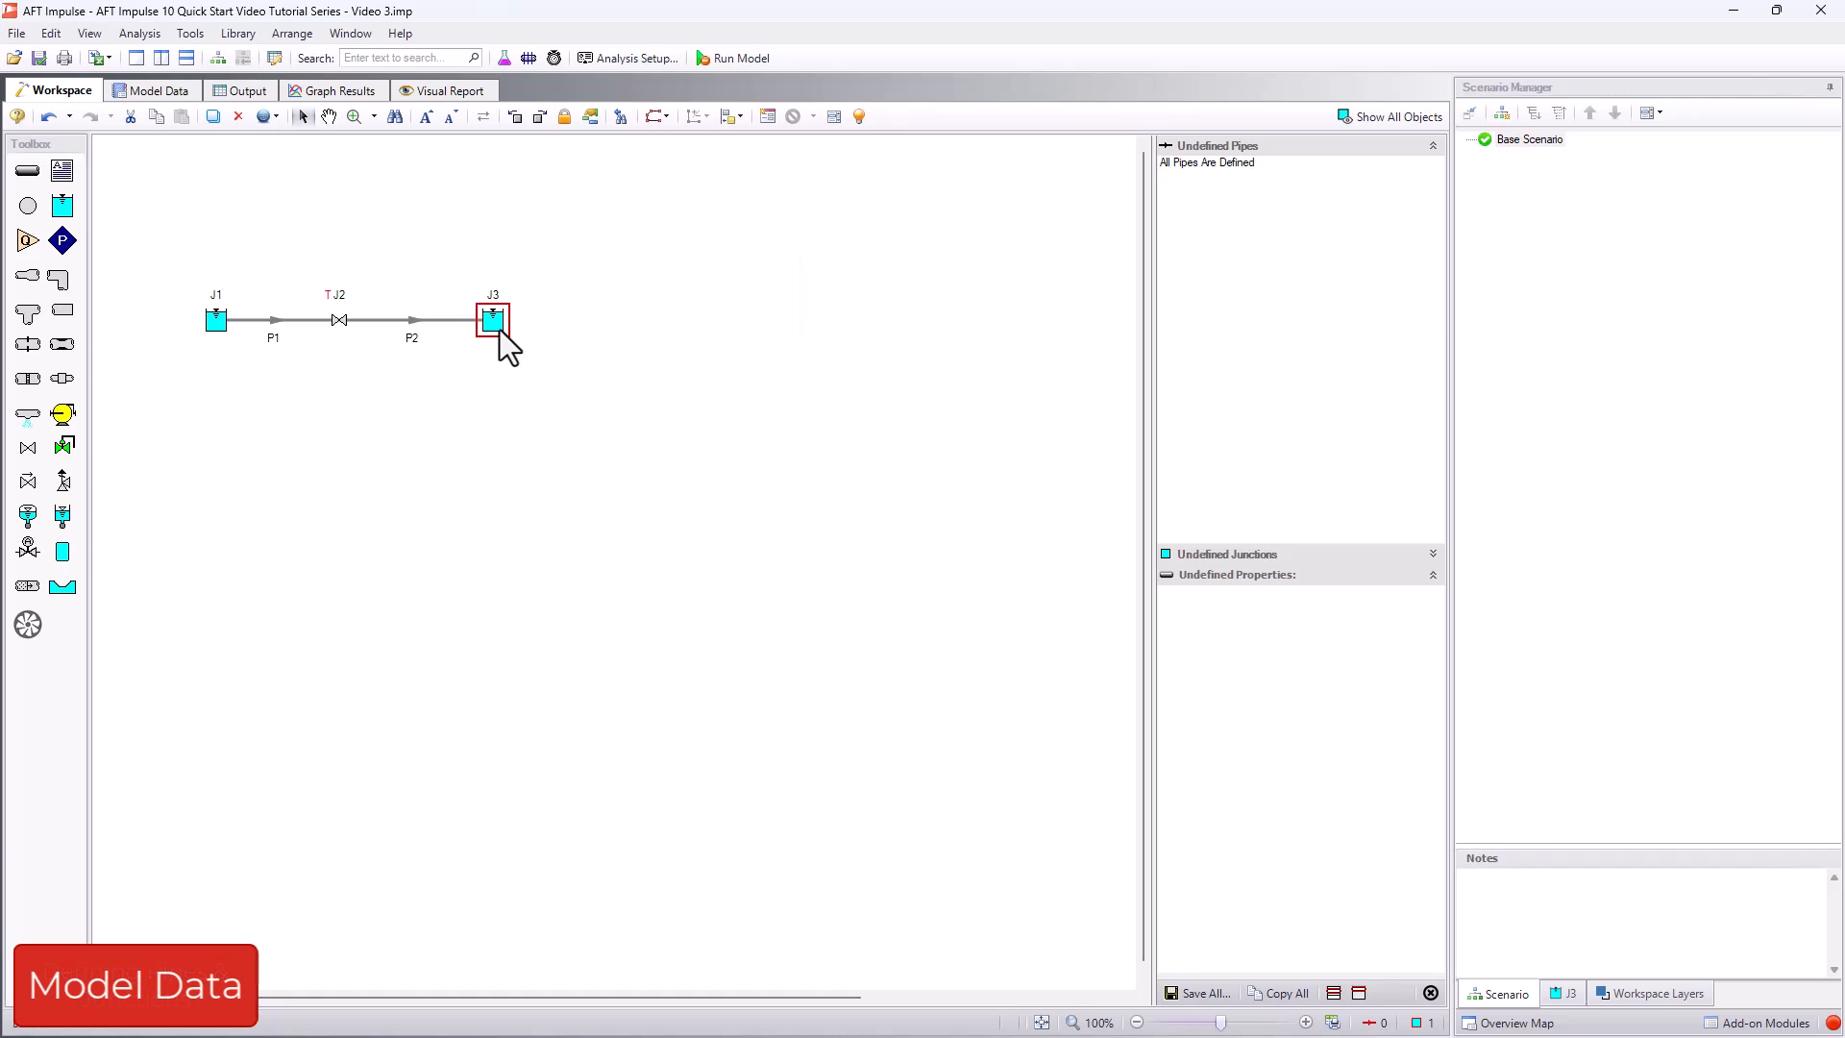
- Review the model data for the pipes and junctions and the control settings for which input parameters it shows
{"action": "left_click", "coordinate": [163, 98]}
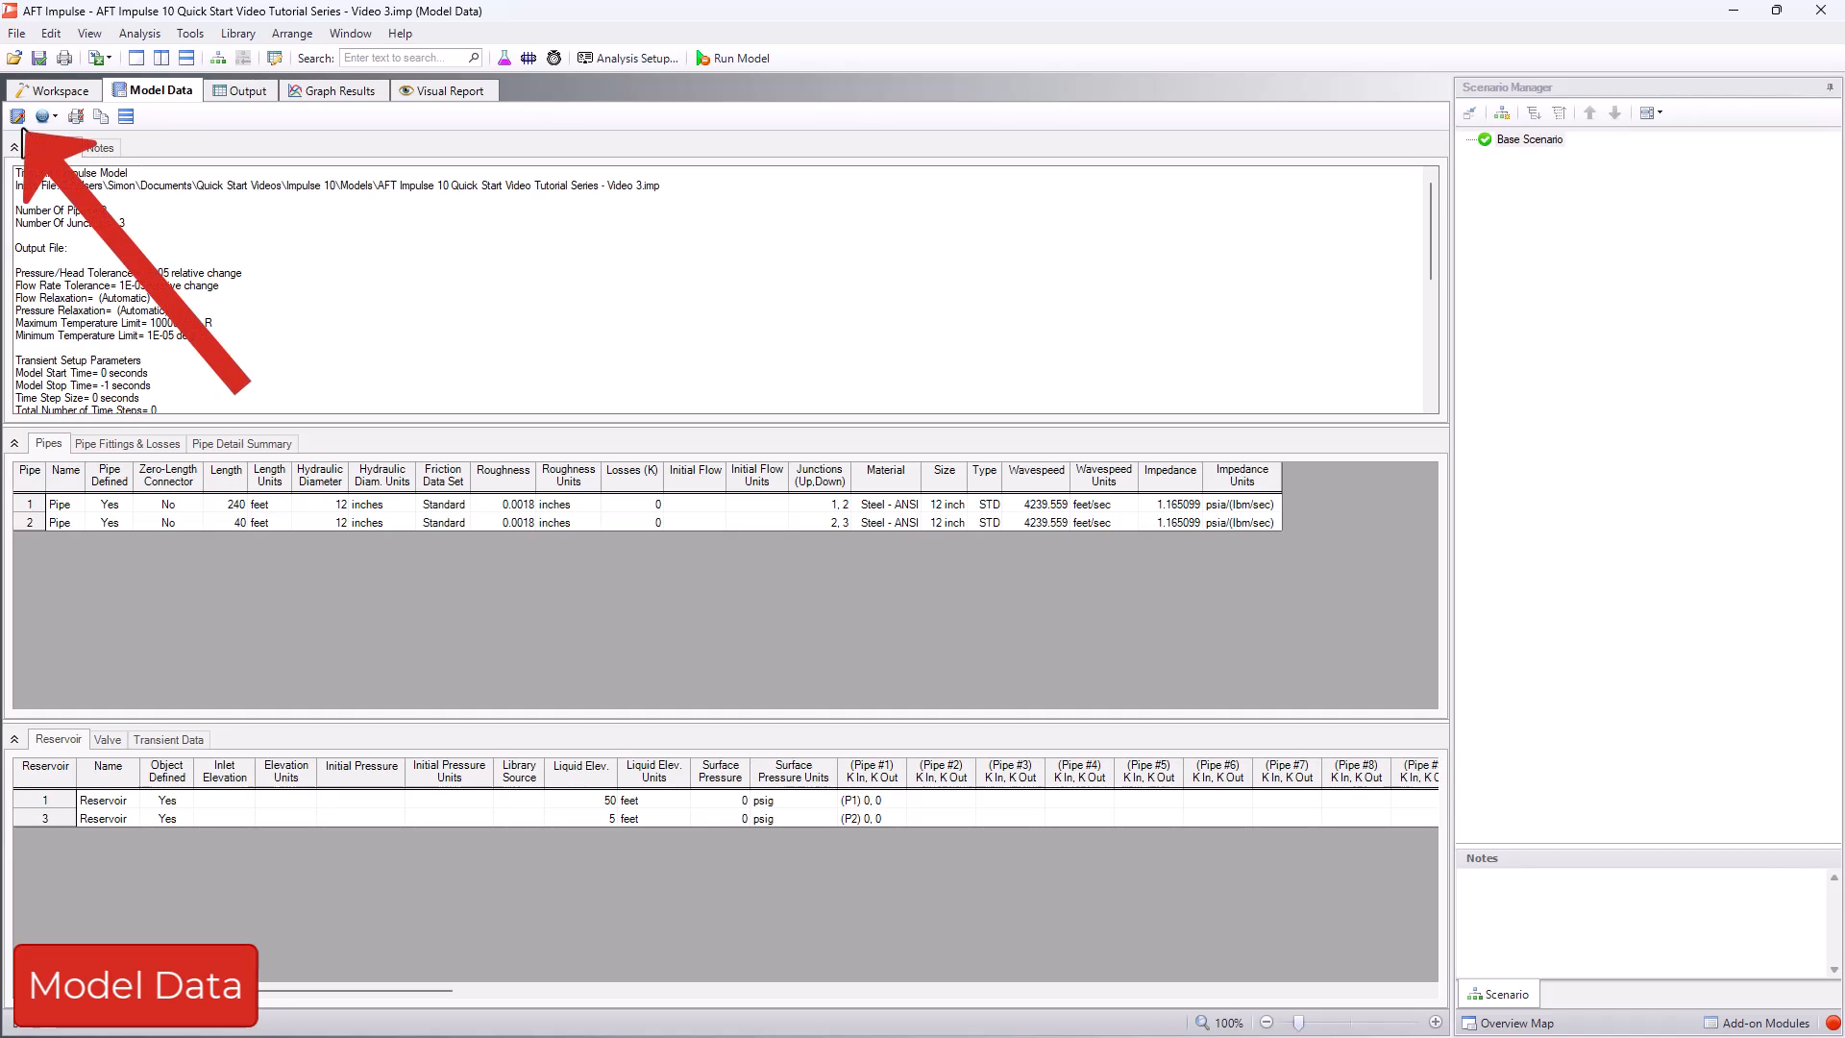
{"action": "left_click", "coordinate": [19, 123]}
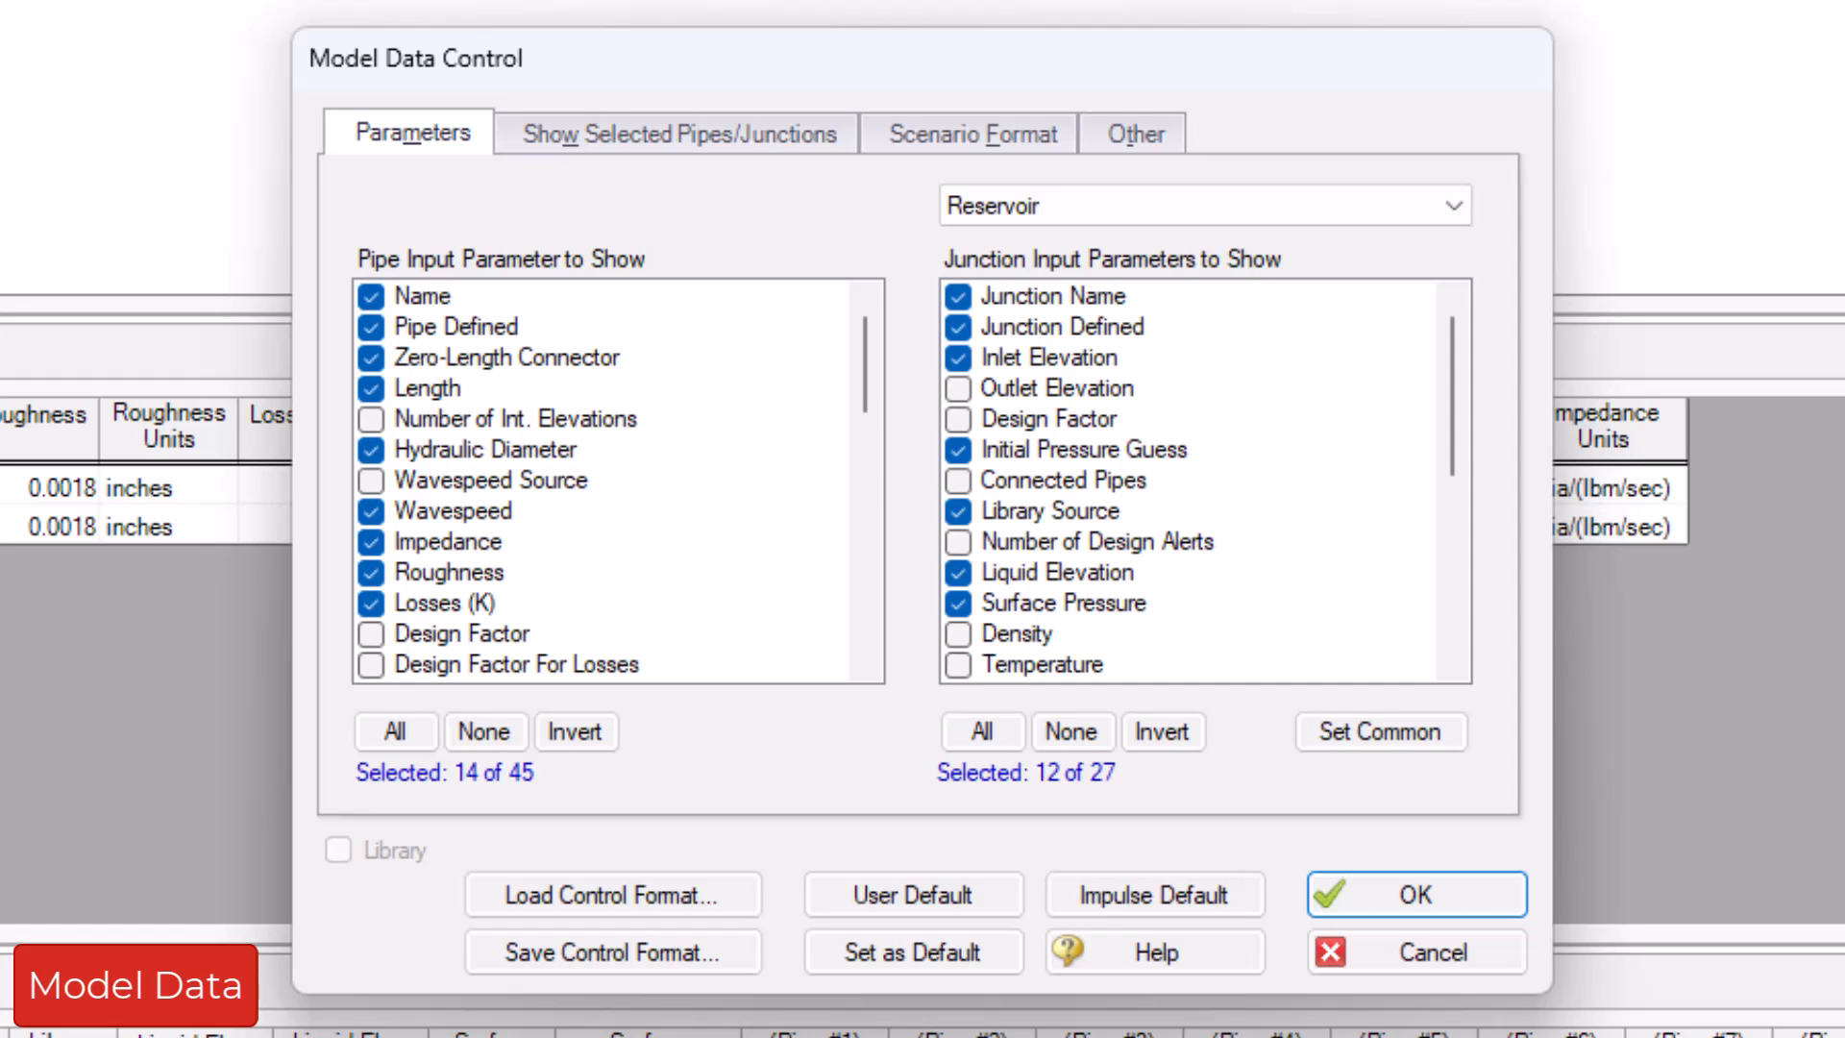
{"action": "key", "text": "Return"}
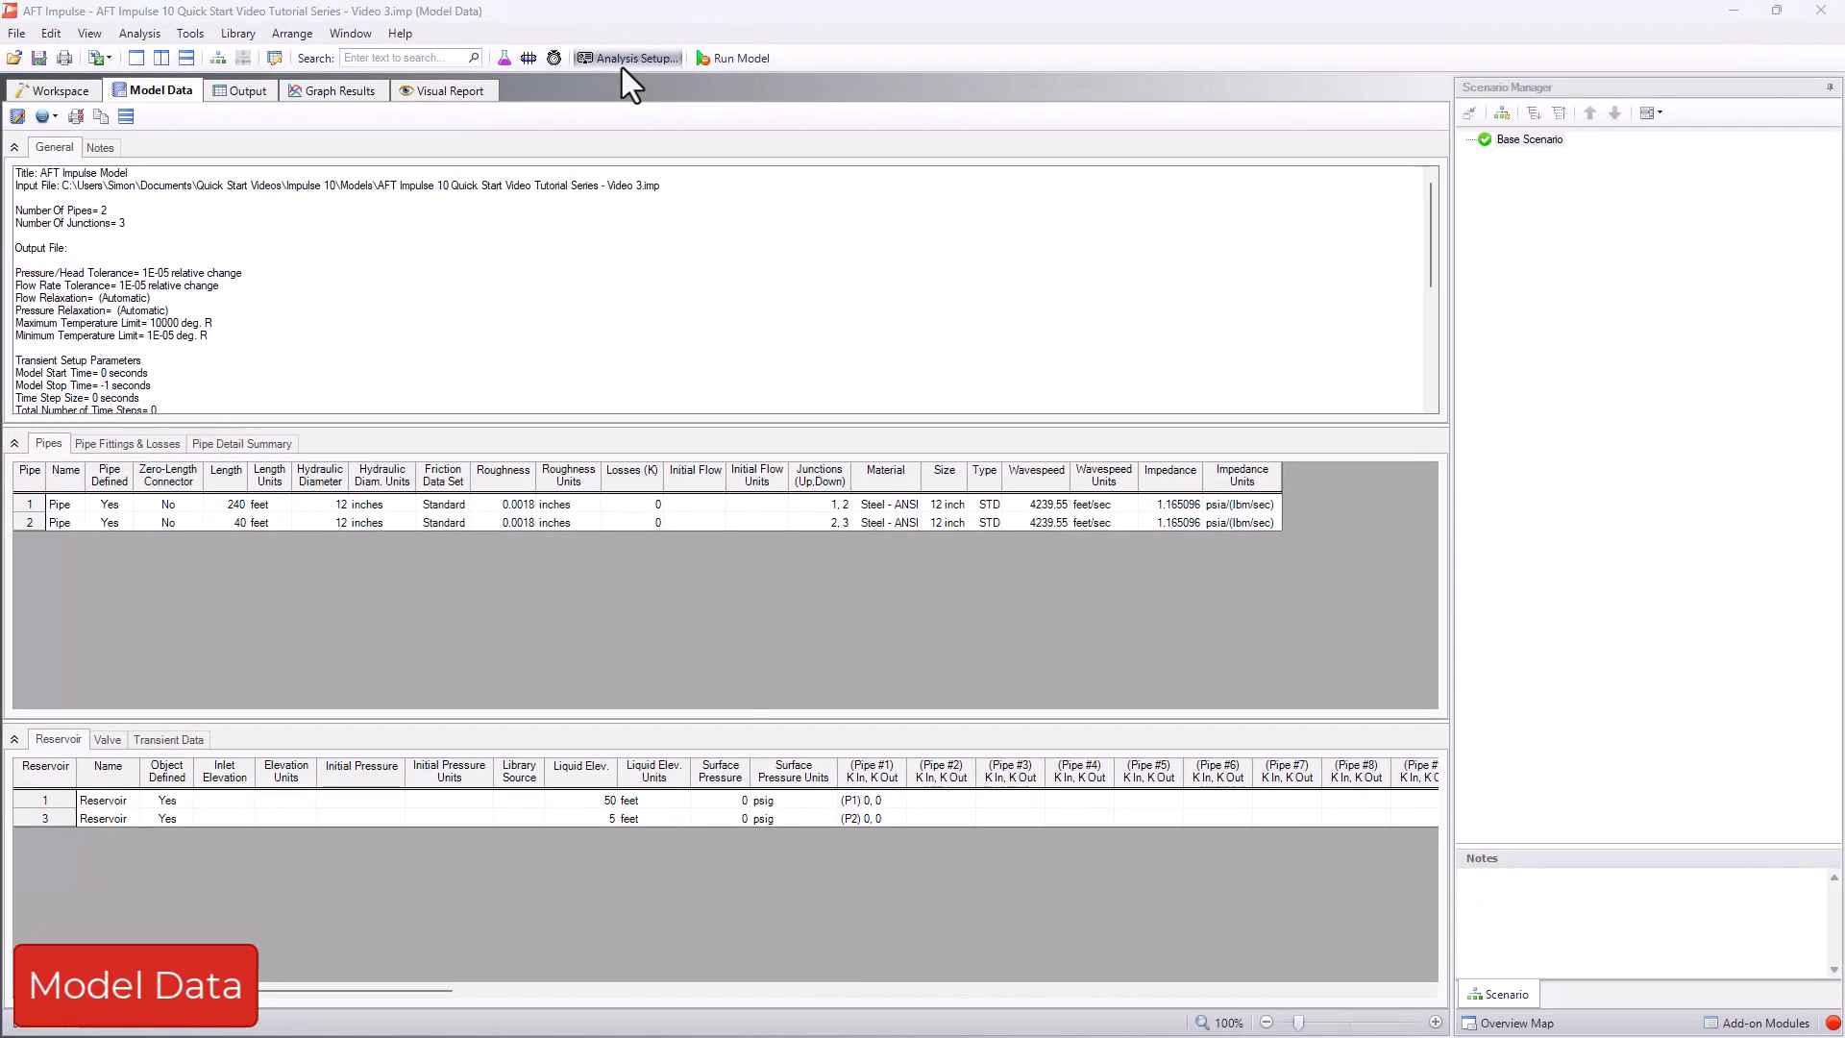
- Set the time simulation mode to Steady Only in the analysis setup's Simulation Mode/Duration settings
{"action": "left_click", "coordinate": [625, 61]}
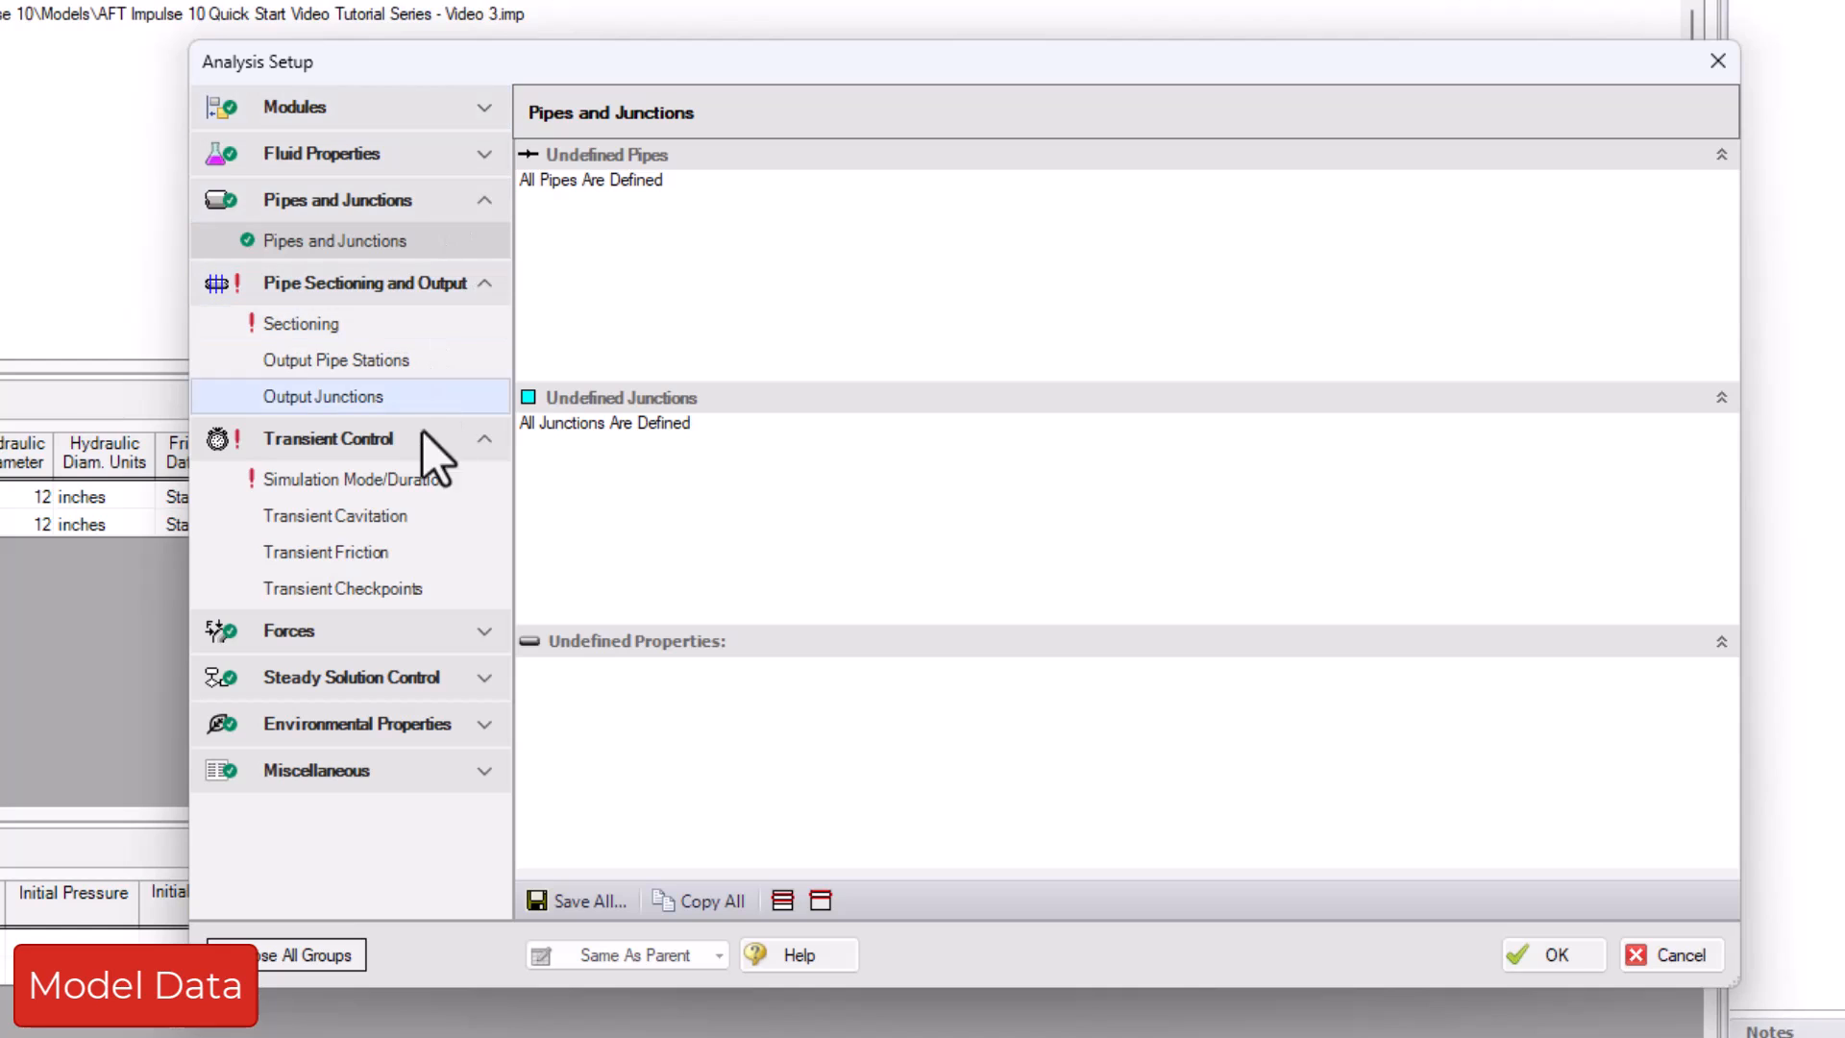
{"action": "left_click", "coordinate": [418, 482]}
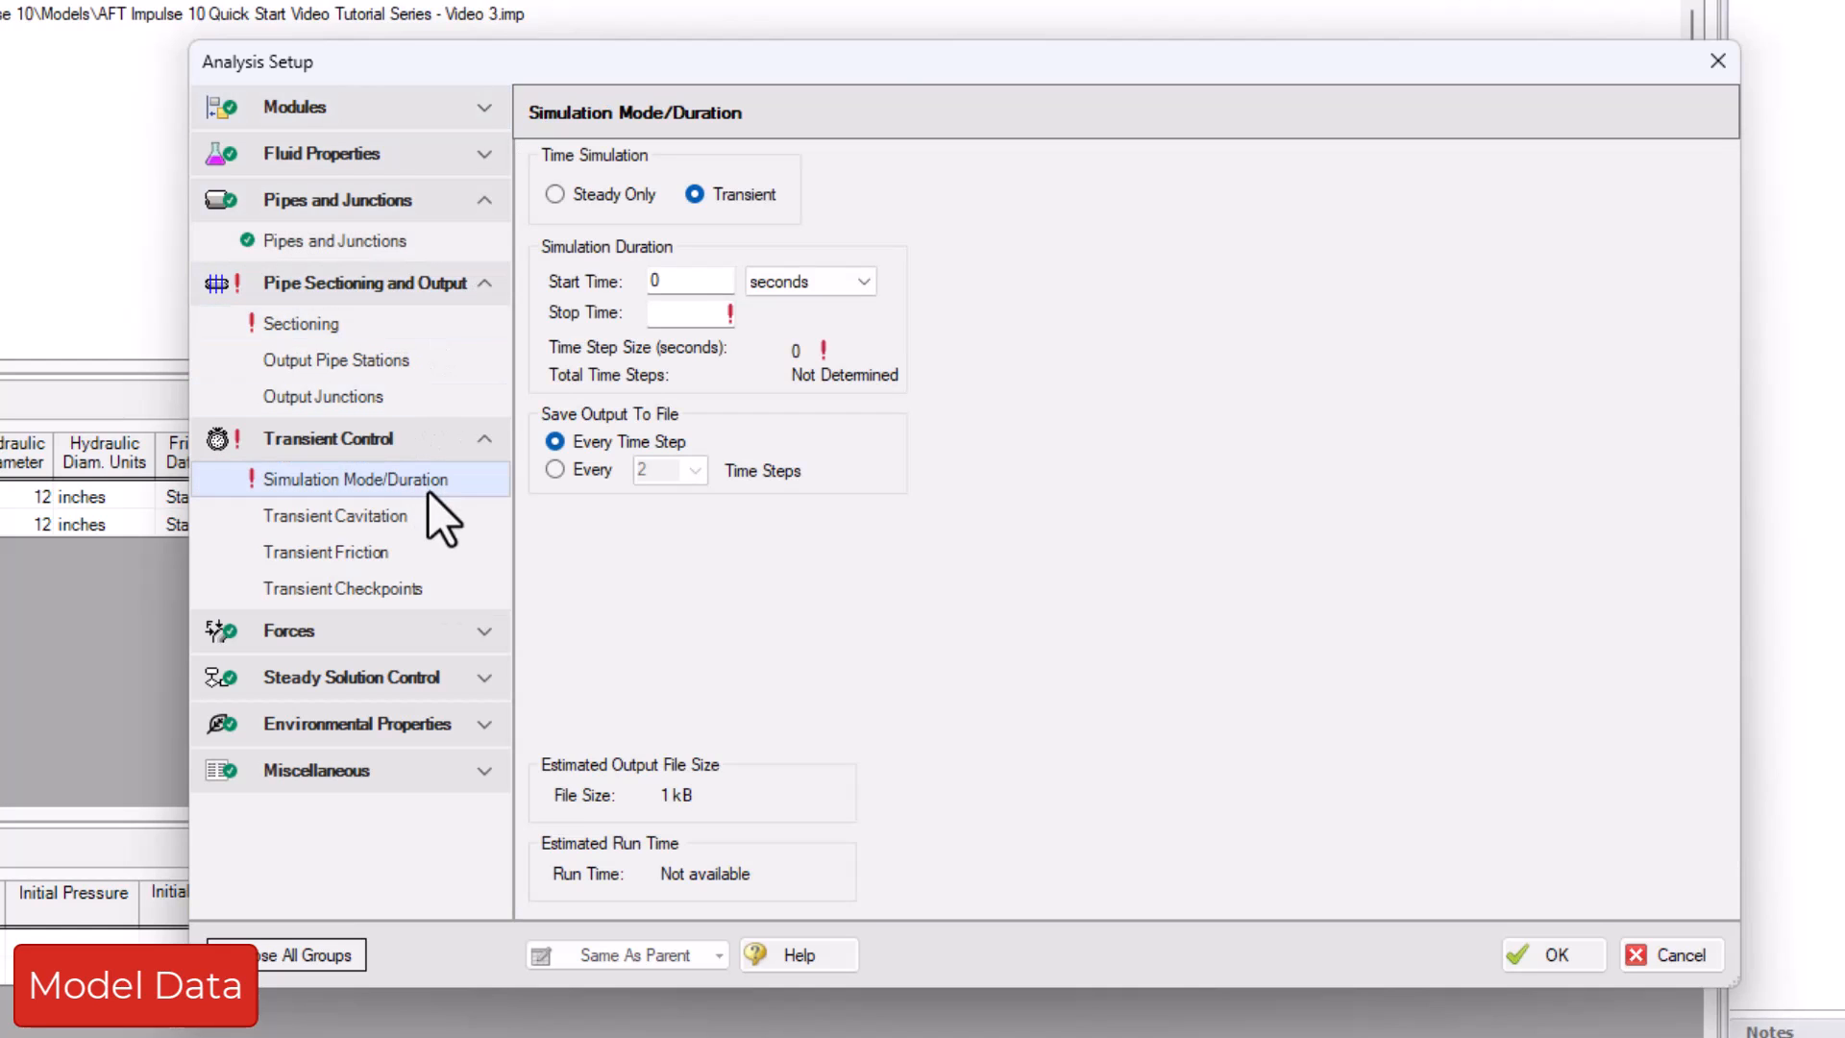
{"action": "left_click", "coordinate": [582, 210]}
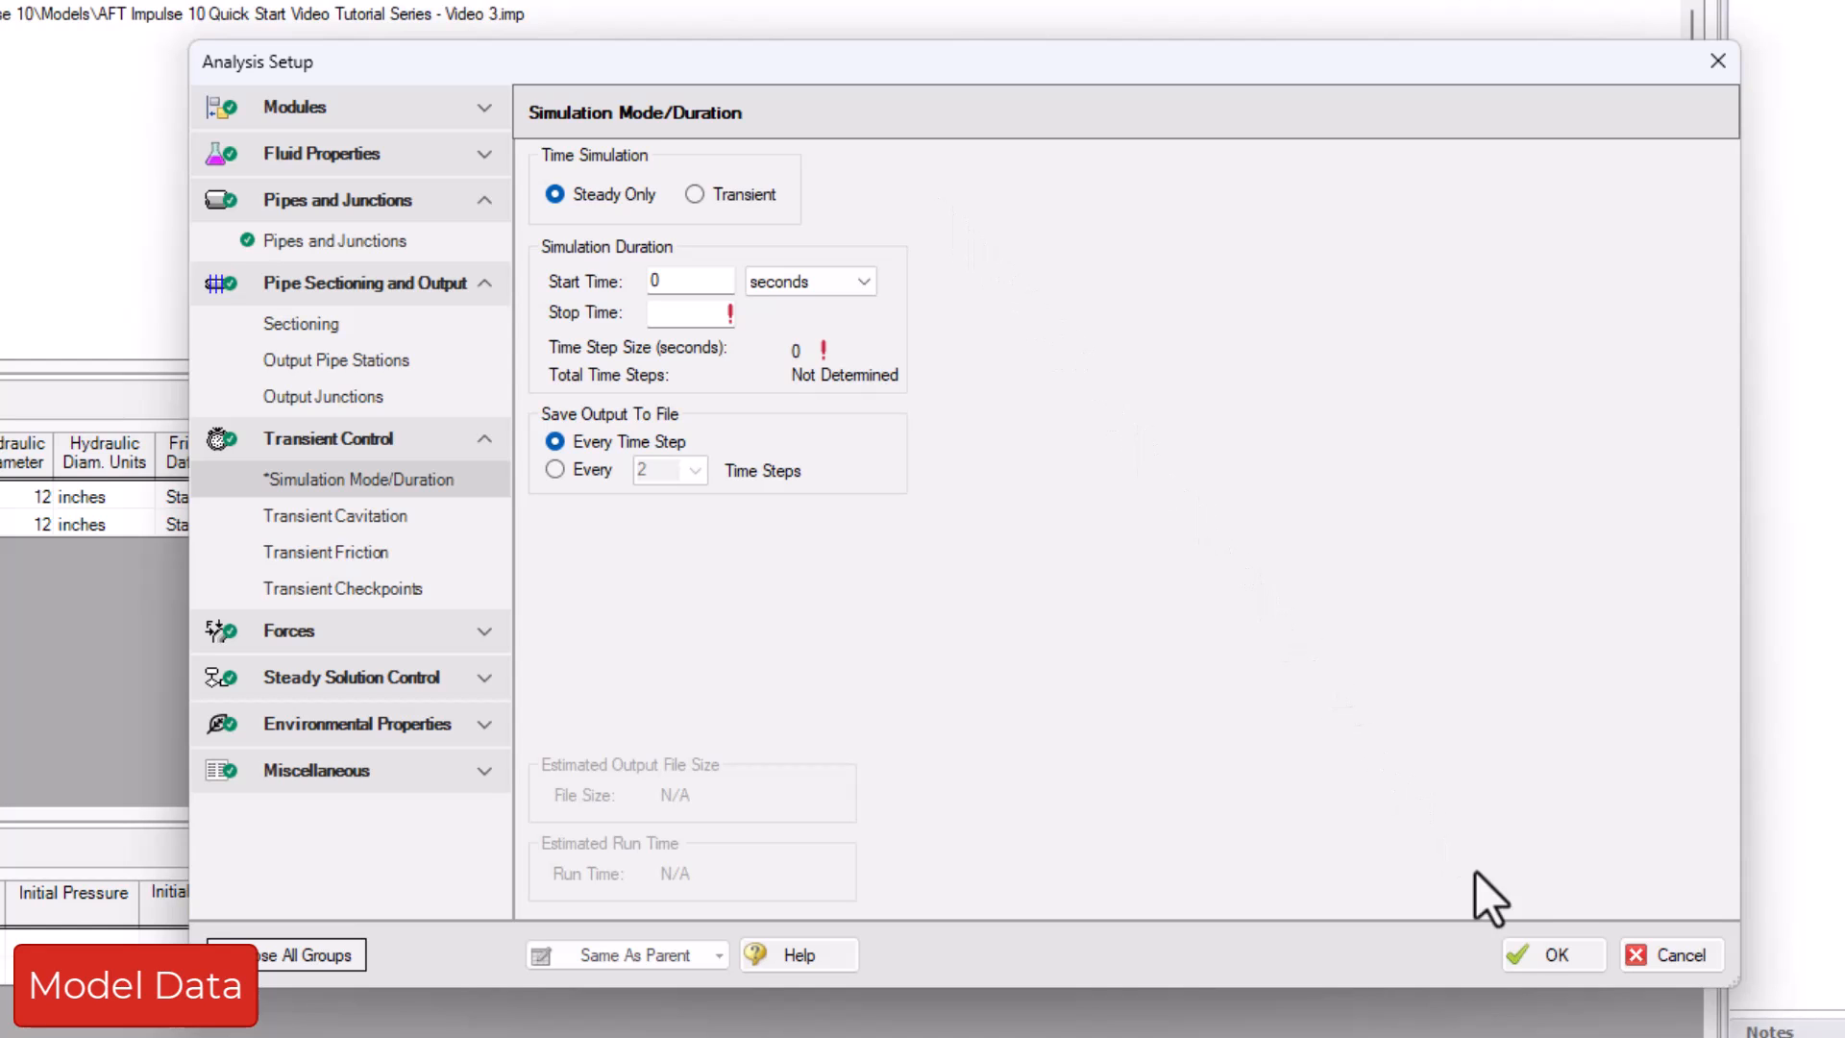
{"action": "left_click", "coordinate": [1535, 954]}
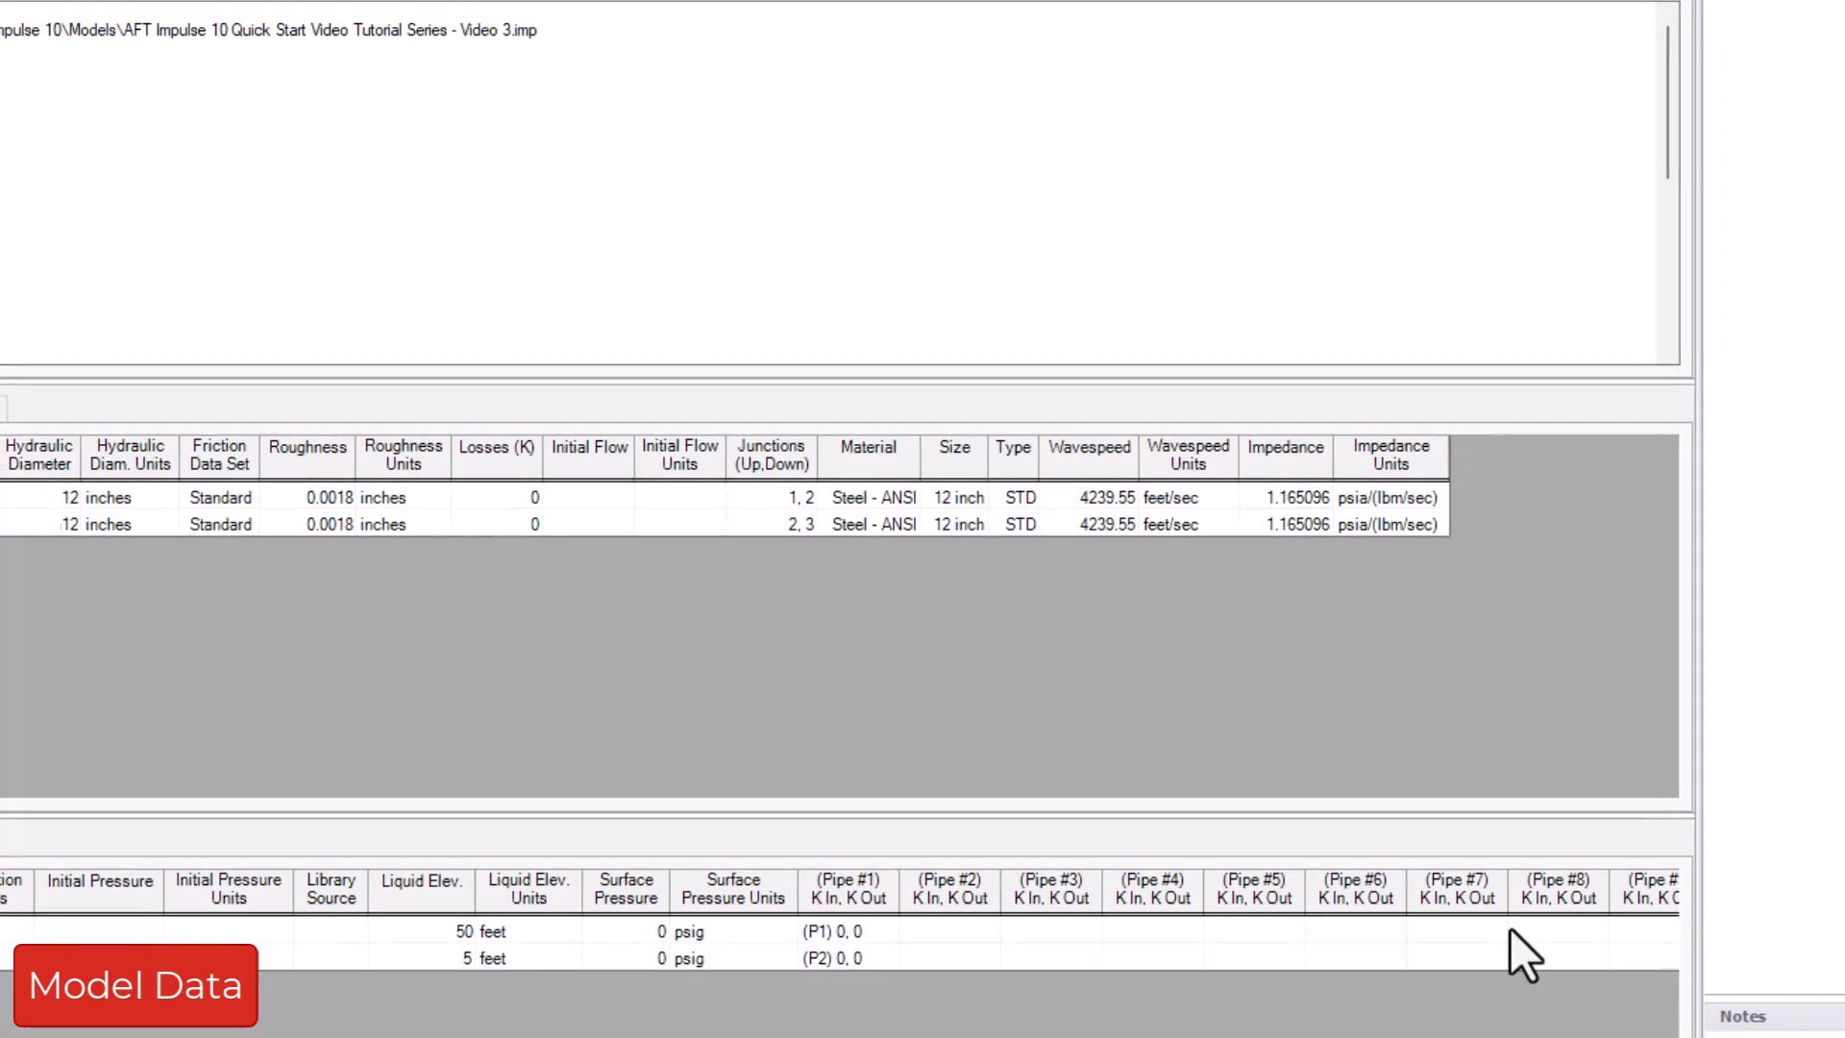